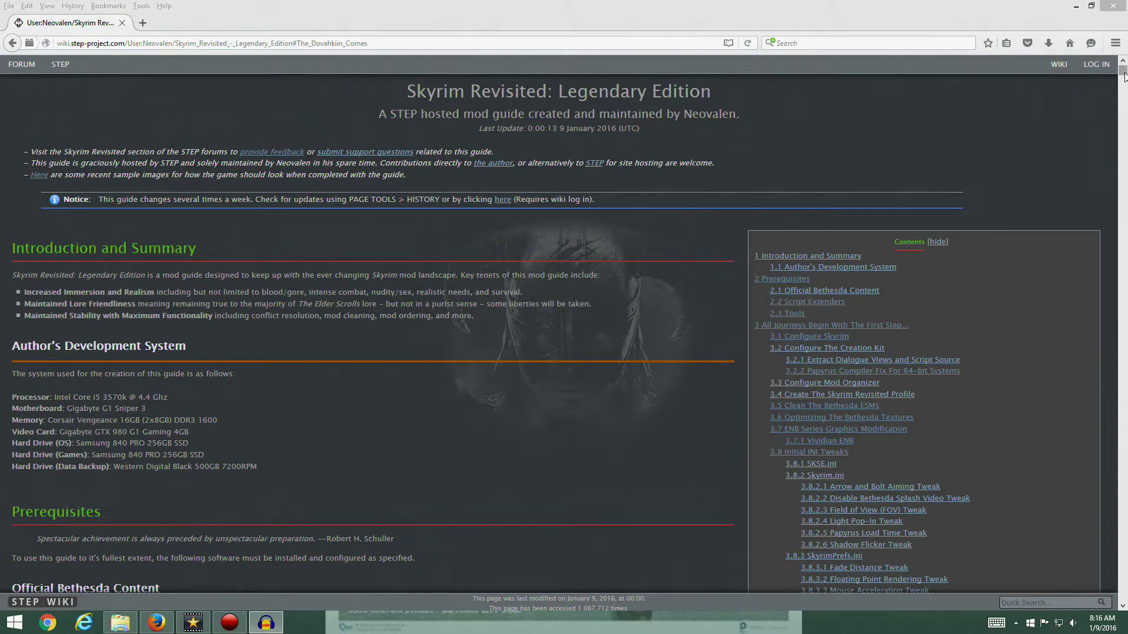
- Jump to The Dovahkiin Comes section of the Skyrim Revisited guide from its table of contents
{"action": "mouse_move", "coordinate": [1123, 70]}
{"action": "left_mouse_down"}
{"action": "mouse_move", "coordinate": [1124, 86]}
{"action": "mouse_move", "coordinate": [1123, 66]}
{"action": "left_mouse_up"}
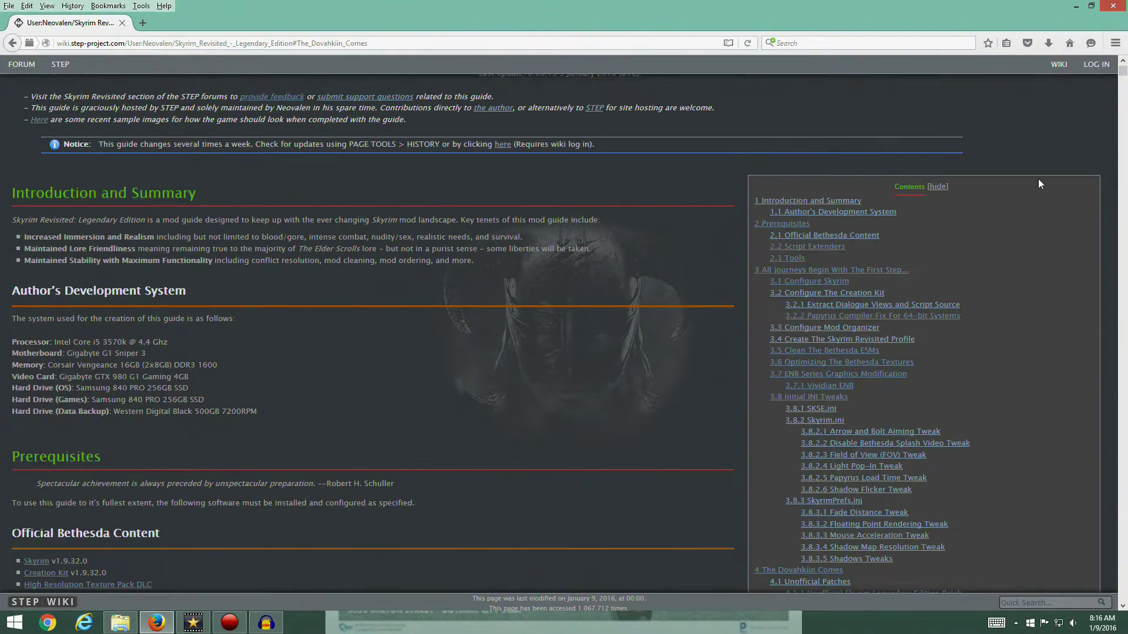
{"action": "scroll", "coordinate": [868, 269], "scroll_direction": "down", "scroll_amount": 3}
{"action": "scroll", "coordinate": [868, 269], "scroll_direction": "up", "scroll_amount": 2}
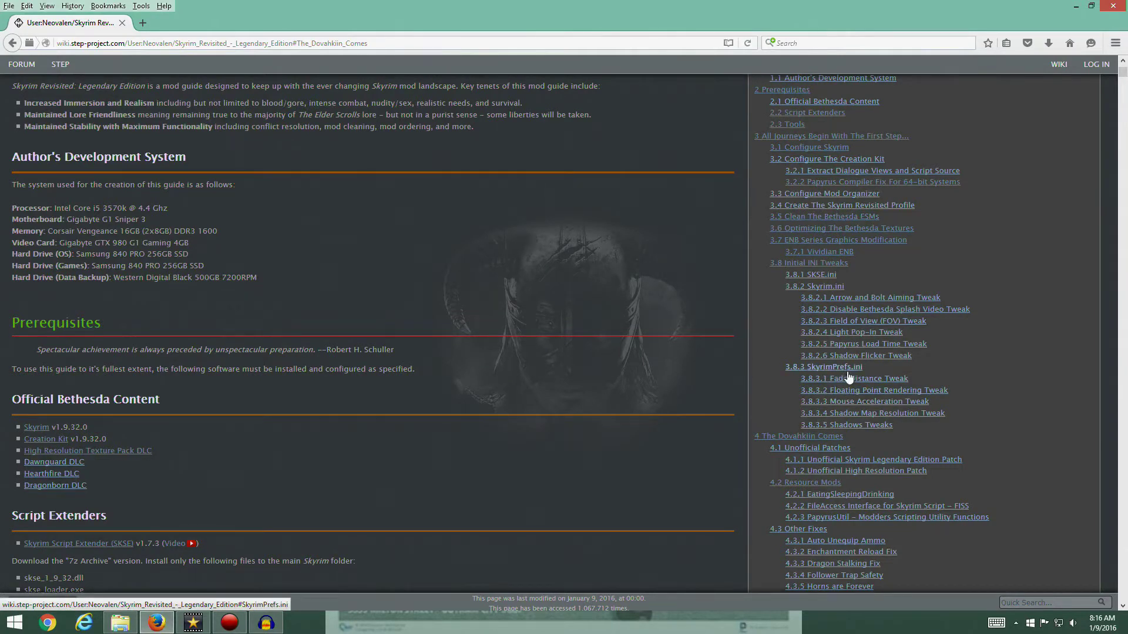
{"action": "scroll", "coordinate": [850, 431], "scroll_direction": "down", "scroll_amount": 4}
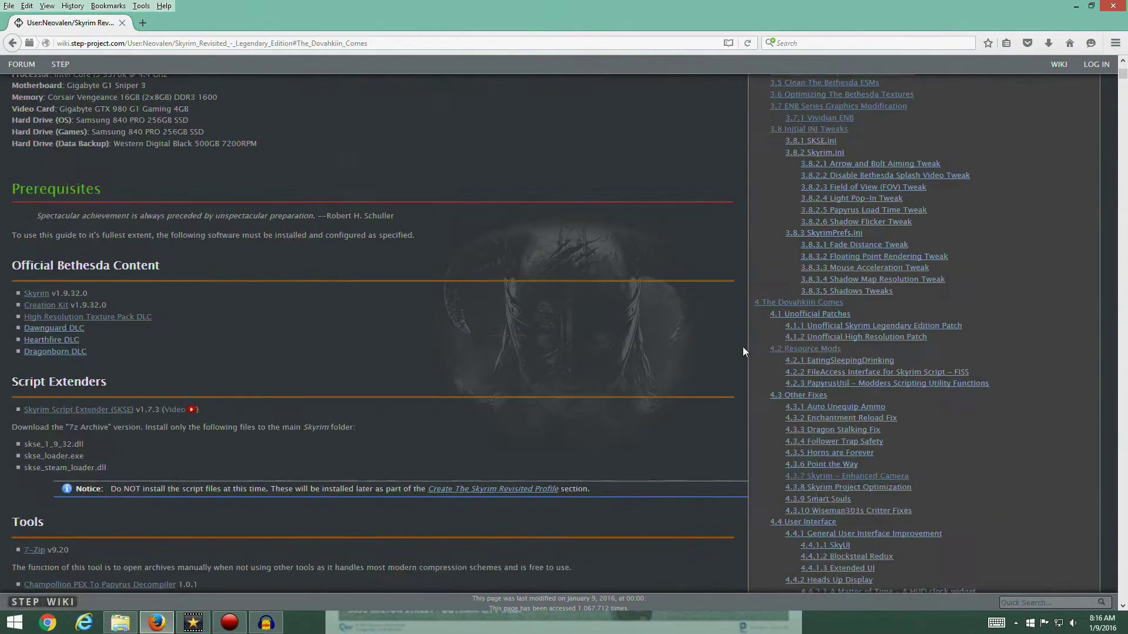
{"action": "left_click", "coordinate": [765, 306]}
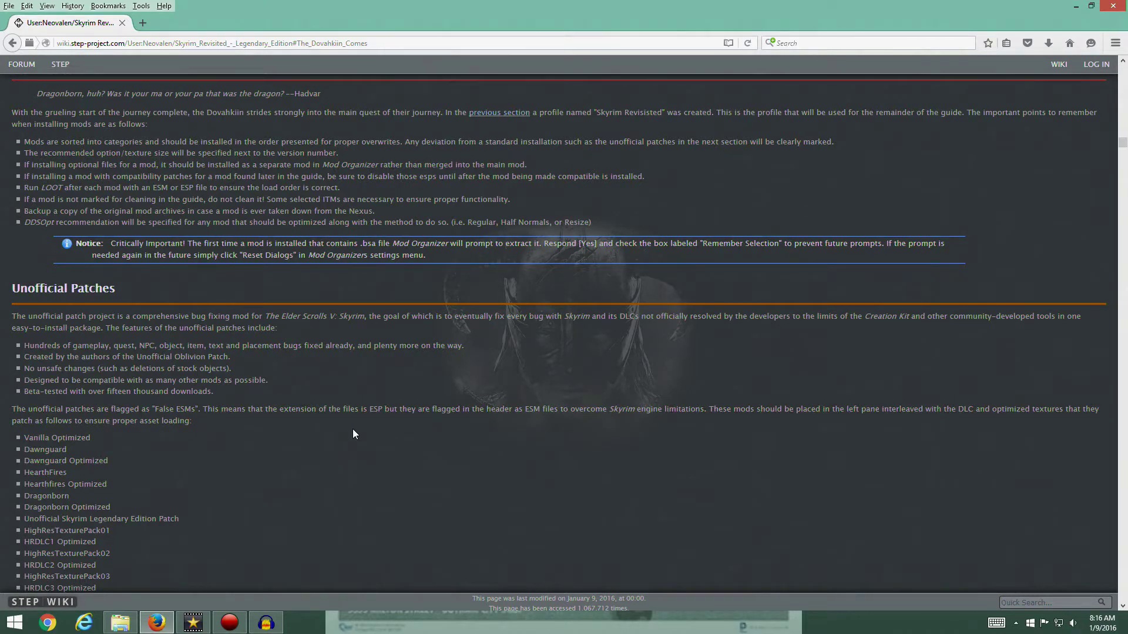
- Read the mod installation points and the .bsa extraction notice in The Dovahkiin Comes section
{"action": "scroll", "coordinate": [353, 435], "scroll_direction": "up", "scroll_amount": 3}
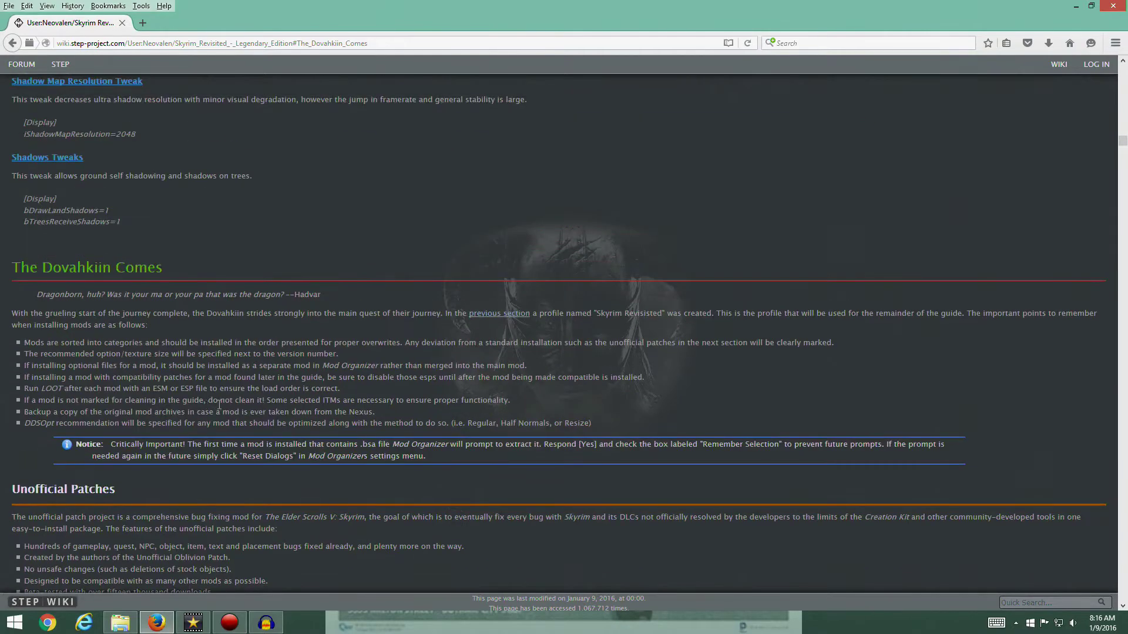
{"action": "scroll", "coordinate": [220, 404], "scroll_direction": "down", "scroll_amount": 2}
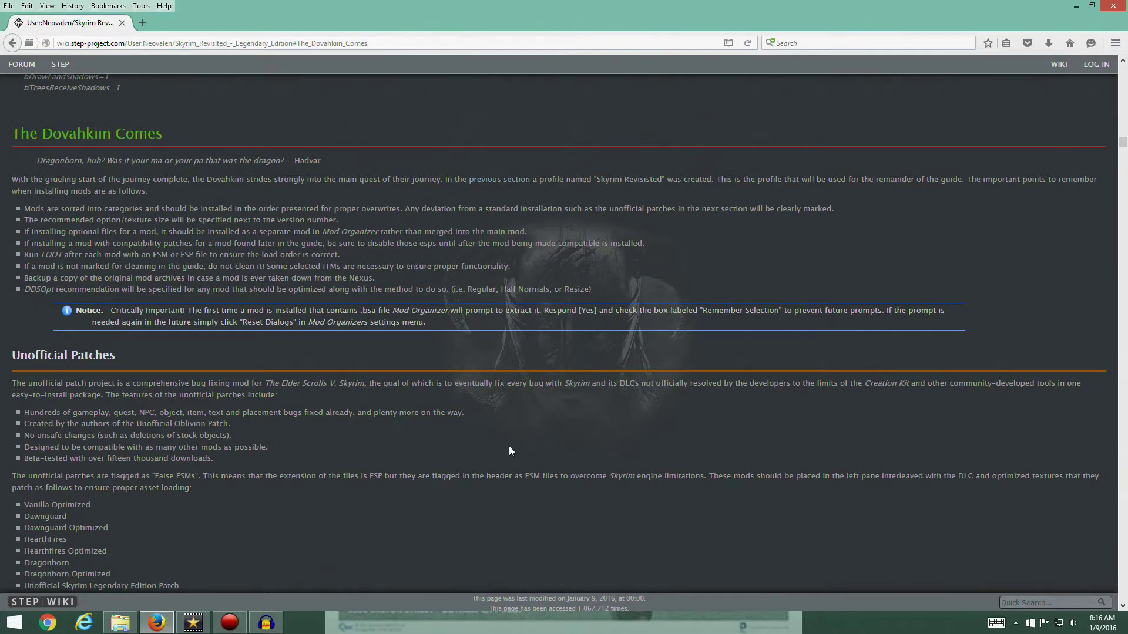
{"action": "scroll", "coordinate": [325, 436], "scroll_direction": "up", "scroll_amount": 5}
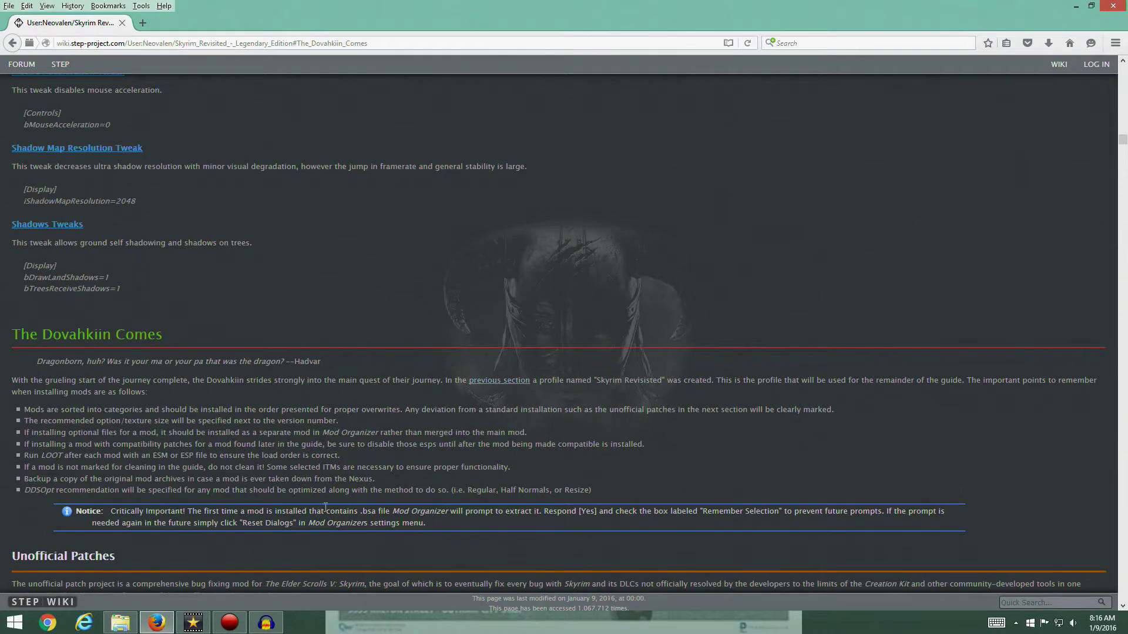
{"action": "scroll", "coordinate": [104, 521], "scroll_direction": "down", "scroll_amount": 4}
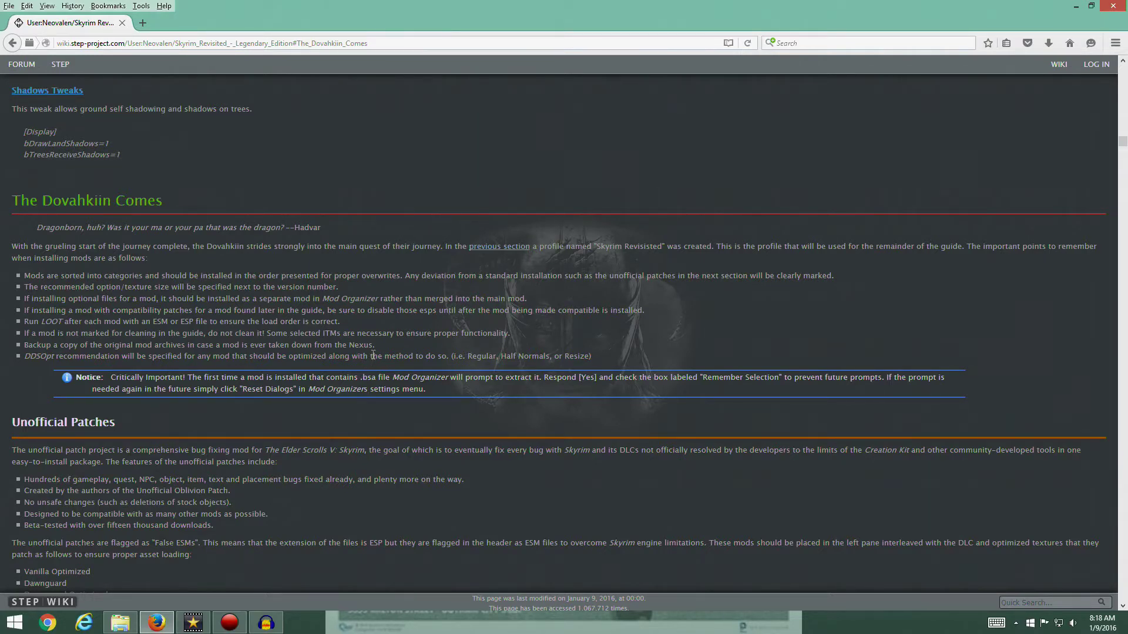
{"action": "scroll", "coordinate": [373, 356], "scroll_direction": "down", "scroll_amount": 5}
{"action": "scroll", "coordinate": [366, 349], "scroll_direction": "up", "scroll_amount": 4}
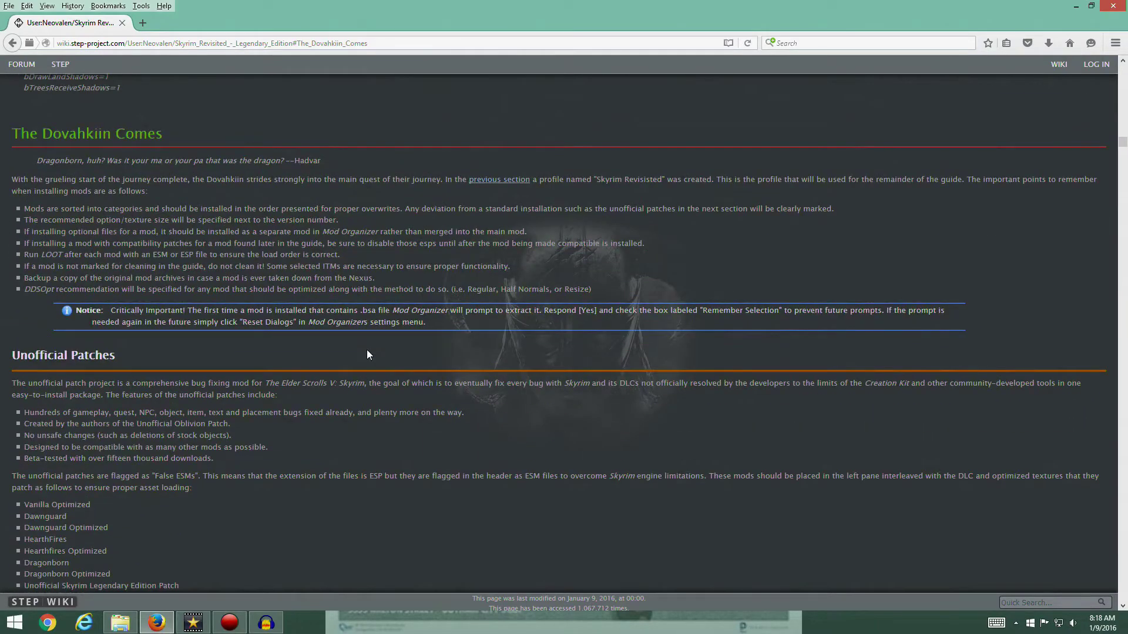
{"action": "scroll", "coordinate": [225, 368], "scroll_direction": "down", "scroll_amount": 4}
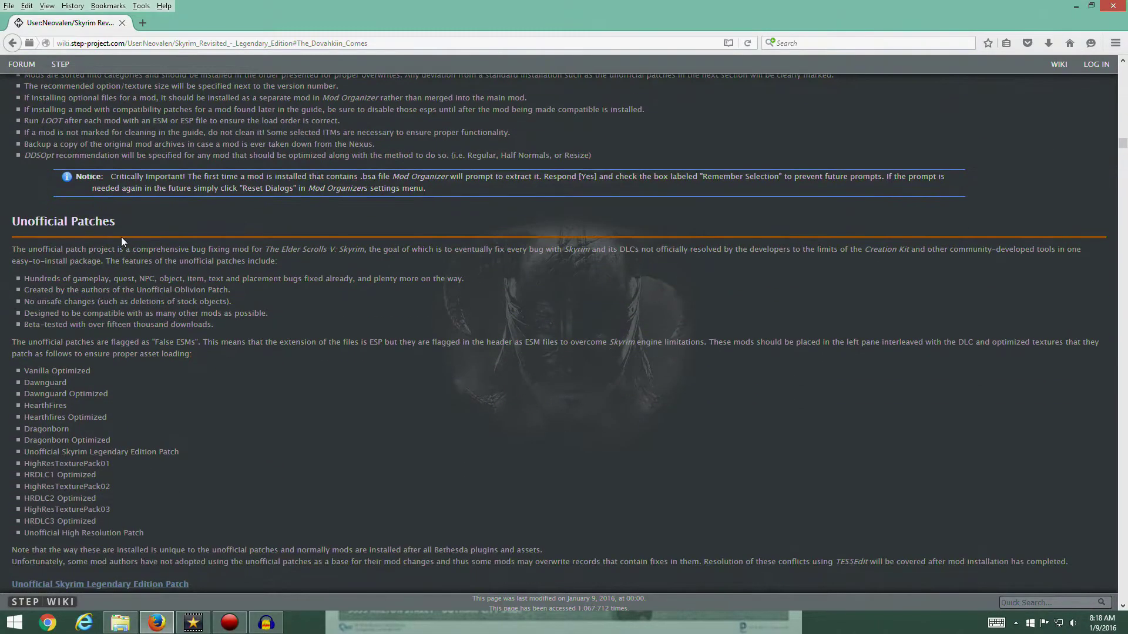
{"action": "scroll", "coordinate": [97, 259], "scroll_direction": "up", "scroll_amount": 6}
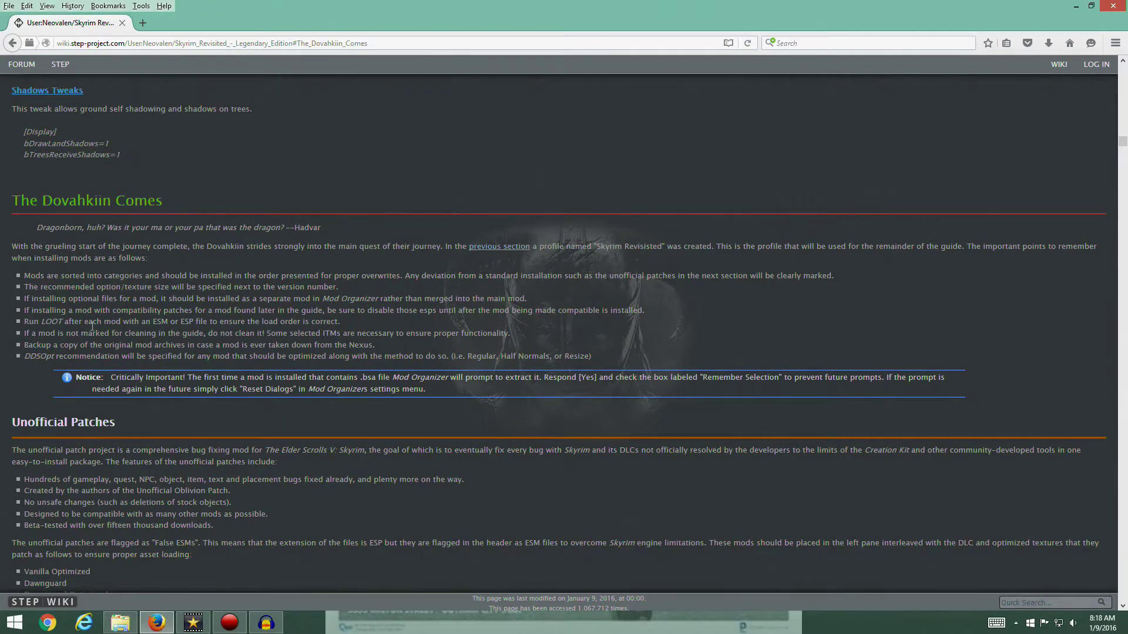
- Highlight Unofficial Skyrim Legendary Edition Patch and Unofficial High Resolution Patch in the asset order list, and read their installation notes
{"action": "scroll", "coordinate": [242, 276], "scroll_direction": "down", "scroll_amount": 10}
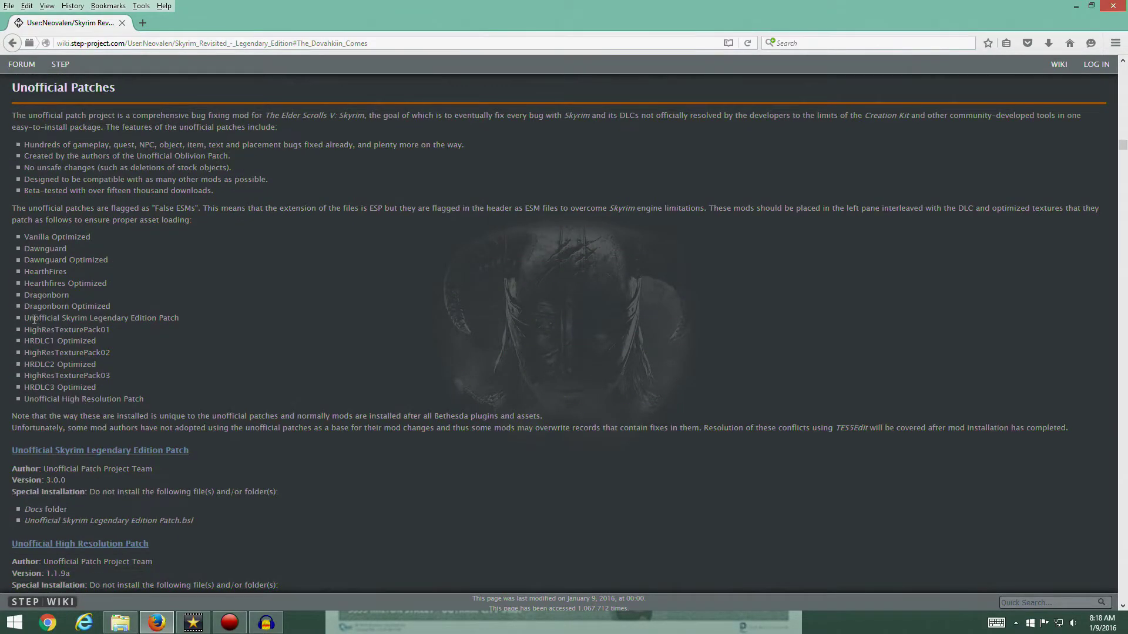
{"action": "left_click_drag", "start_coordinate": [23, 318], "coordinate": [178, 317]}
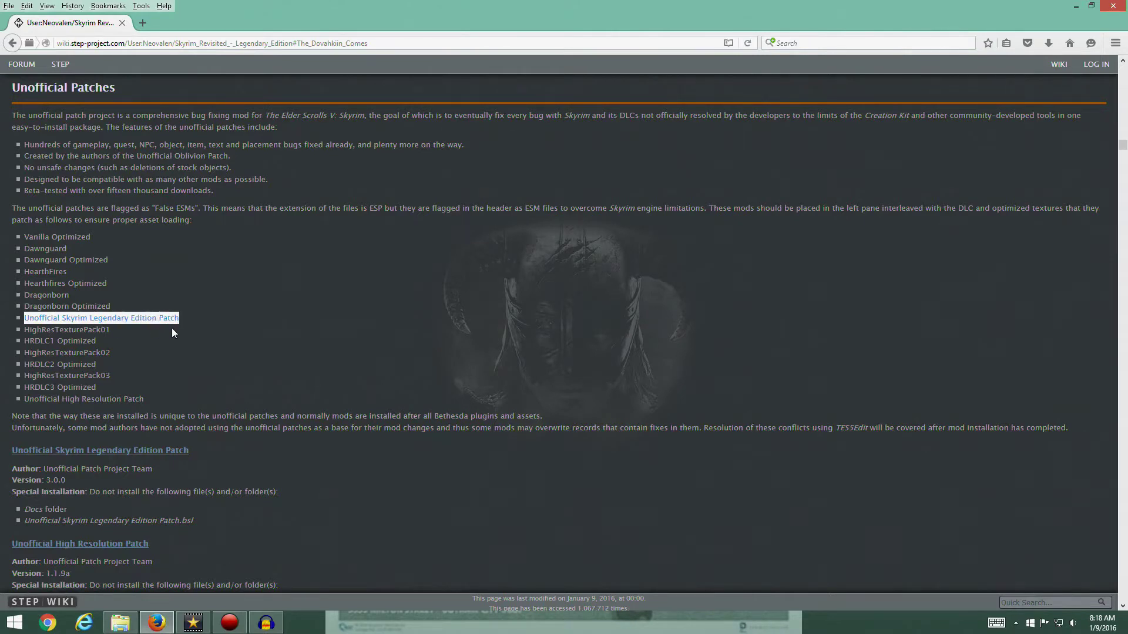
{"action": "left_click_drag", "start_coordinate": [23, 399], "coordinate": [145, 400]}
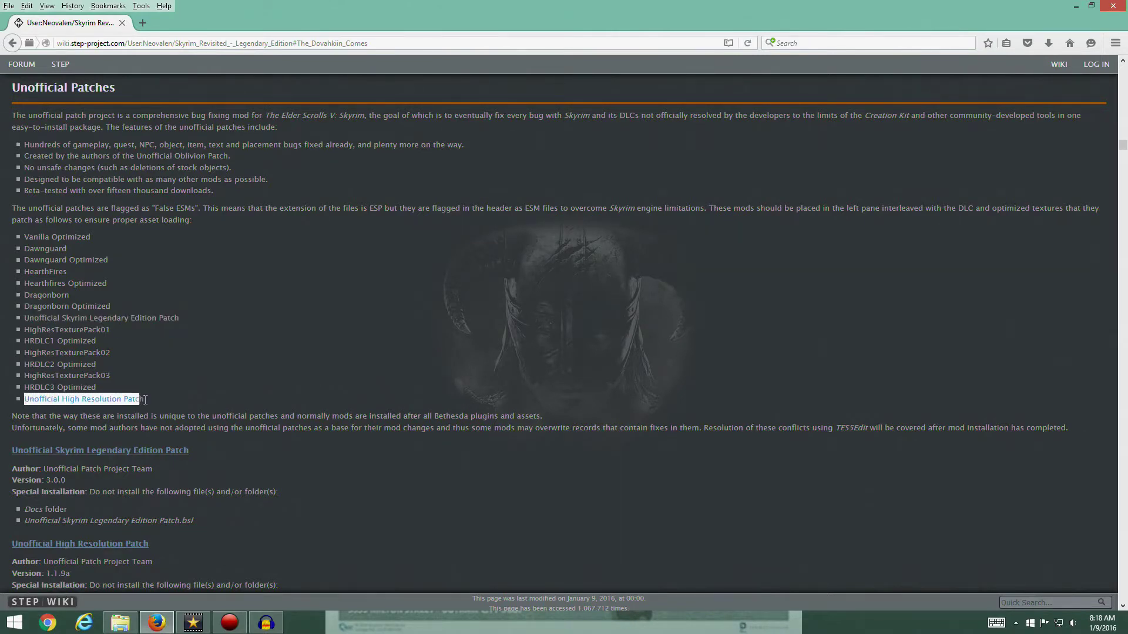
{"action": "scroll", "coordinate": [195, 347], "scroll_direction": "down", "scroll_amount": 5}
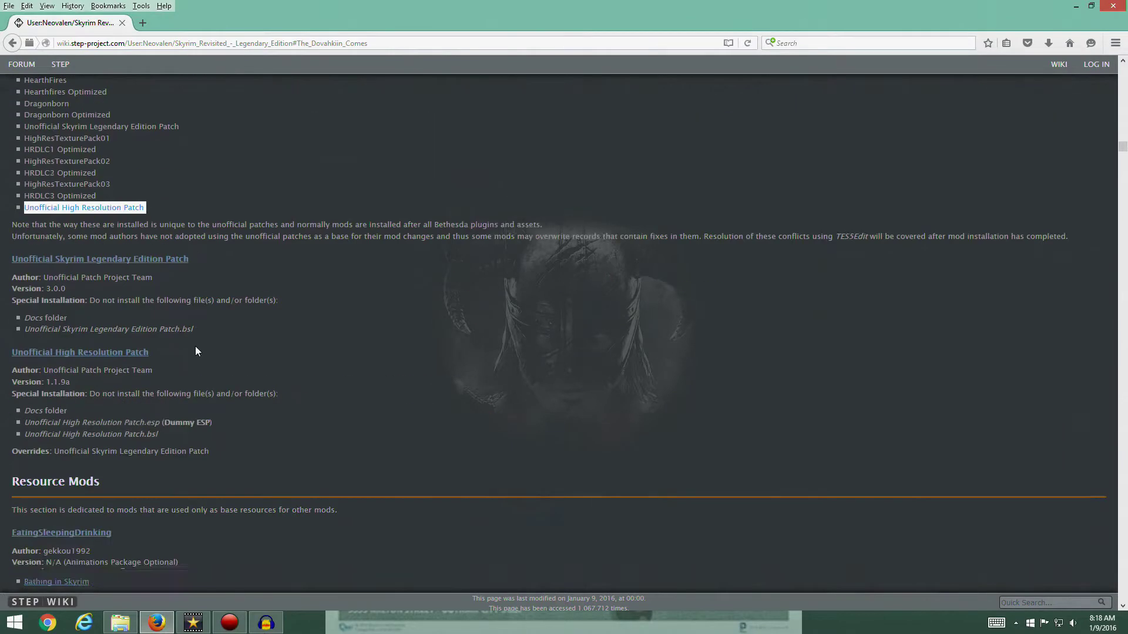
{"action": "scroll", "coordinate": [330, 323], "scroll_direction": "up", "scroll_amount": 2}
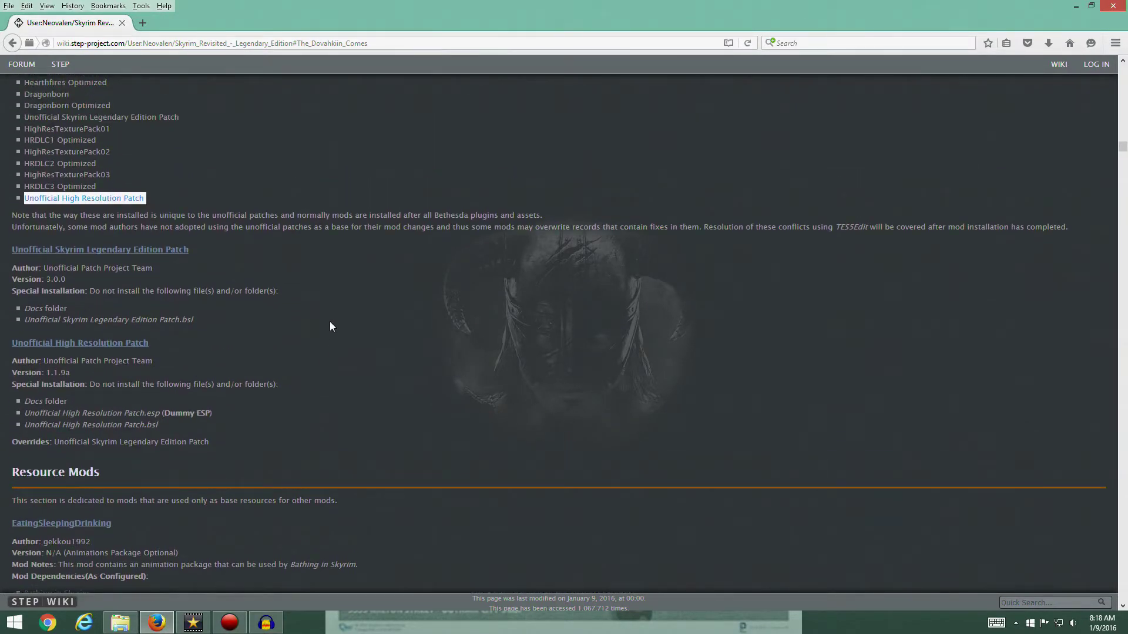
- Look back over the INI tweaks preceding The Dovahkiin Comes and return to the unofficial patches' special installation notes
{"action": "scroll", "coordinate": [312, 323], "scroll_direction": "up", "scroll_amount": 15}
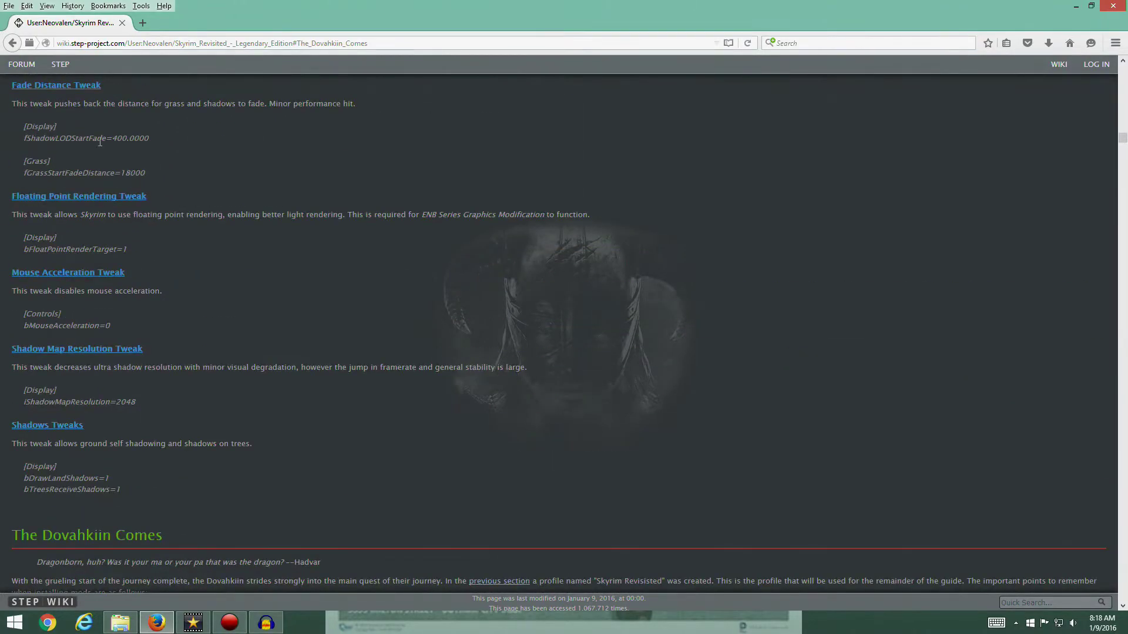
{"action": "scroll", "coordinate": [244, 295], "scroll_direction": "down", "scroll_amount": 1}
{"action": "scroll", "coordinate": [244, 295], "scroll_direction": "down", "scroll_amount": 1}
{"action": "scroll", "coordinate": [275, 211], "scroll_direction": "up", "scroll_amount": 5}
{"action": "scroll", "coordinate": [270, 312], "scroll_direction": "down", "scroll_amount": 16}
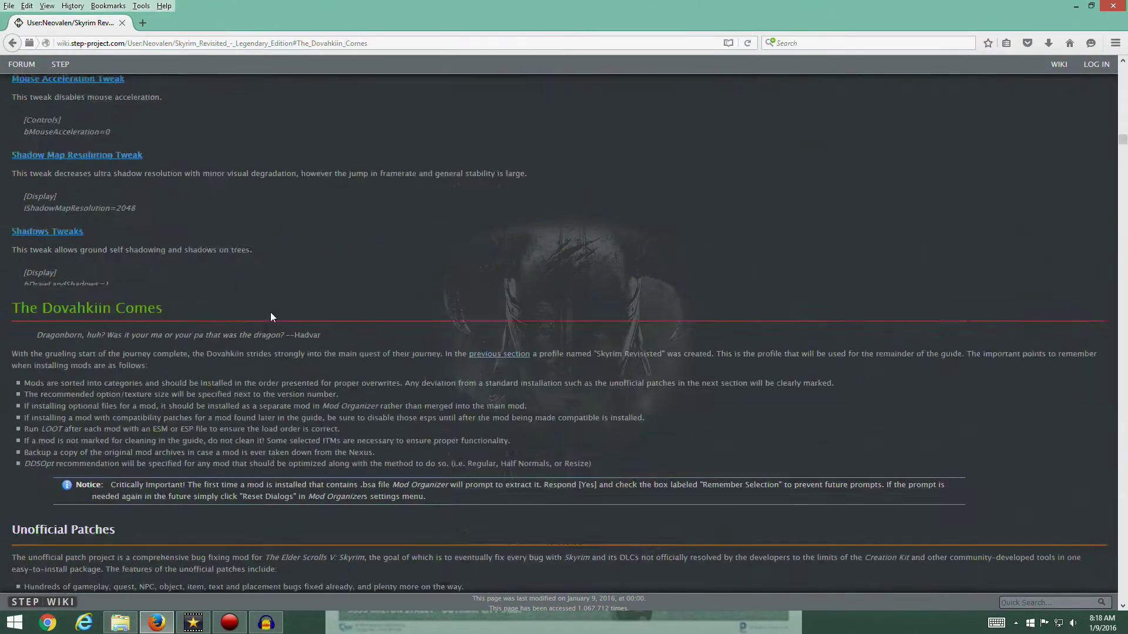
{"action": "scroll", "coordinate": [274, 347], "scroll_direction": "down", "scroll_amount": 6}
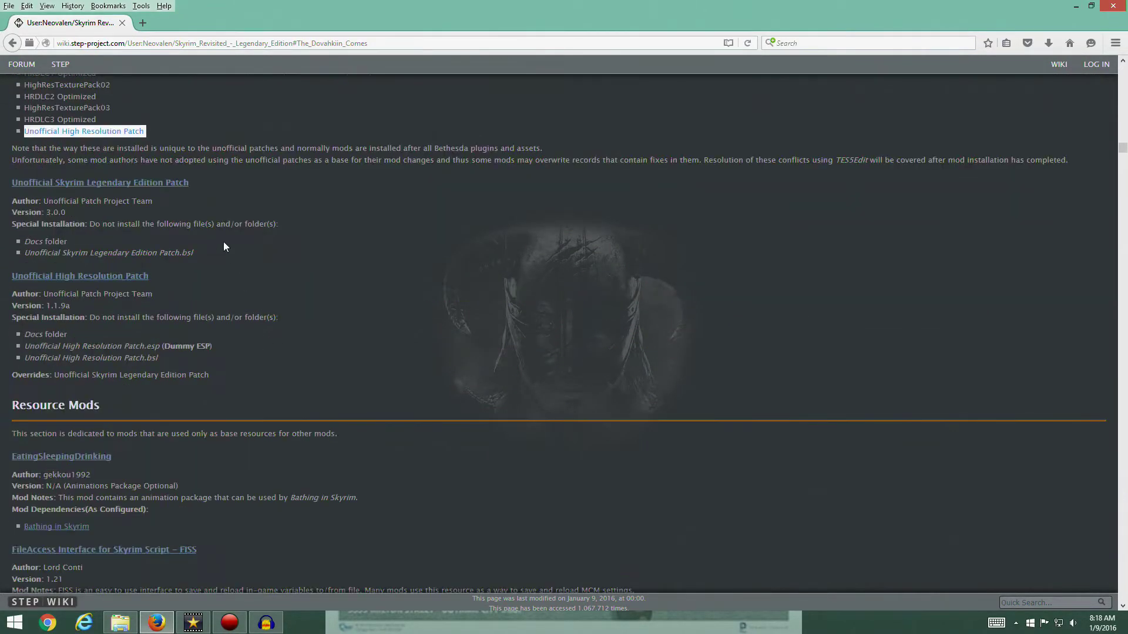
{"action": "scroll", "coordinate": [269, 294], "scroll_direction": "down", "scroll_amount": 6}
{"action": "scroll", "coordinate": [185, 253], "scroll_direction": "up", "scroll_amount": 6}
- Launch Mod Organizer from the desktop, maximize its window, and examine the plugin list of the Skyrim Revisited profile
{"action": "left_click", "coordinate": [1075, 7]}
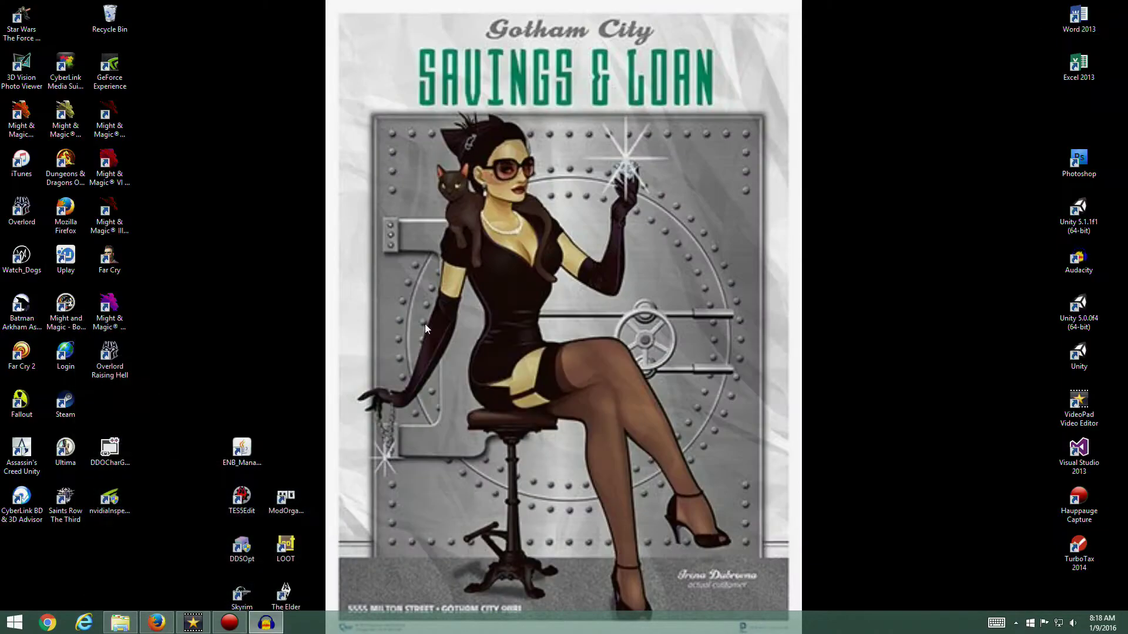
{"action": "double_click", "coordinate": [294, 499]}
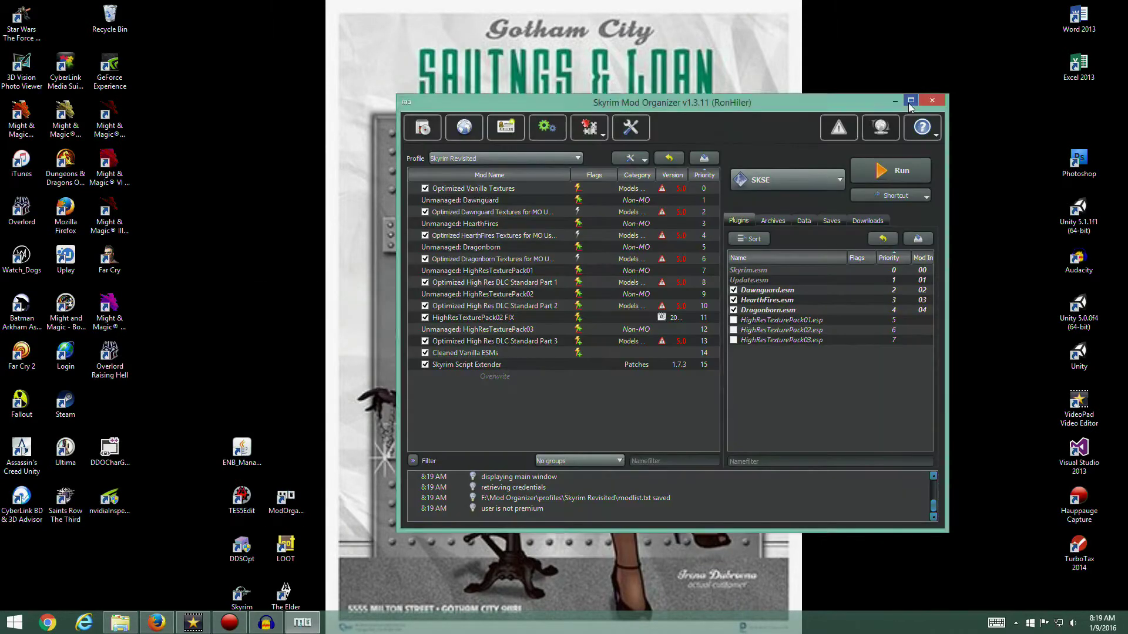
{"action": "left_click", "coordinate": [911, 101]}
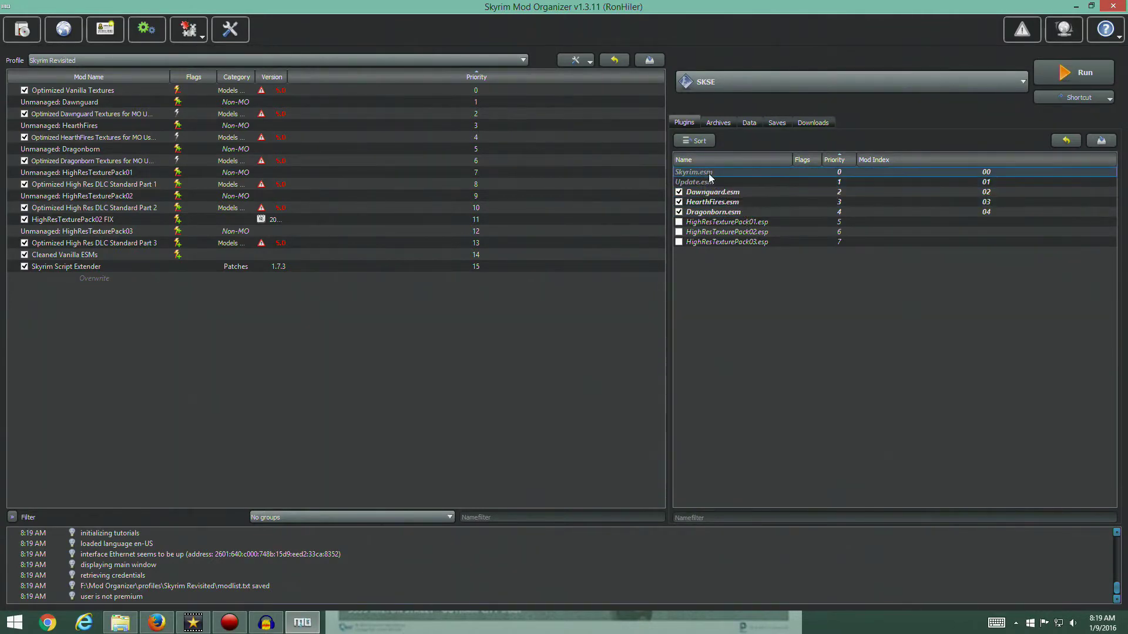
{"action": "mouse_move", "coordinate": [689, 244]}
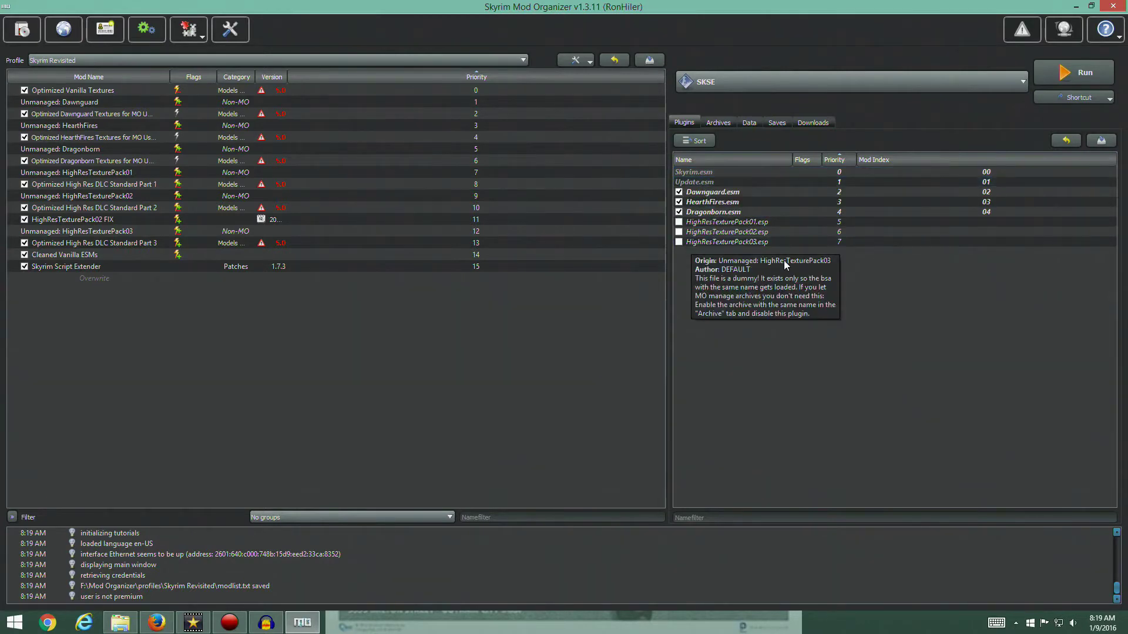
{"action": "mouse_move", "coordinate": [729, 194]}
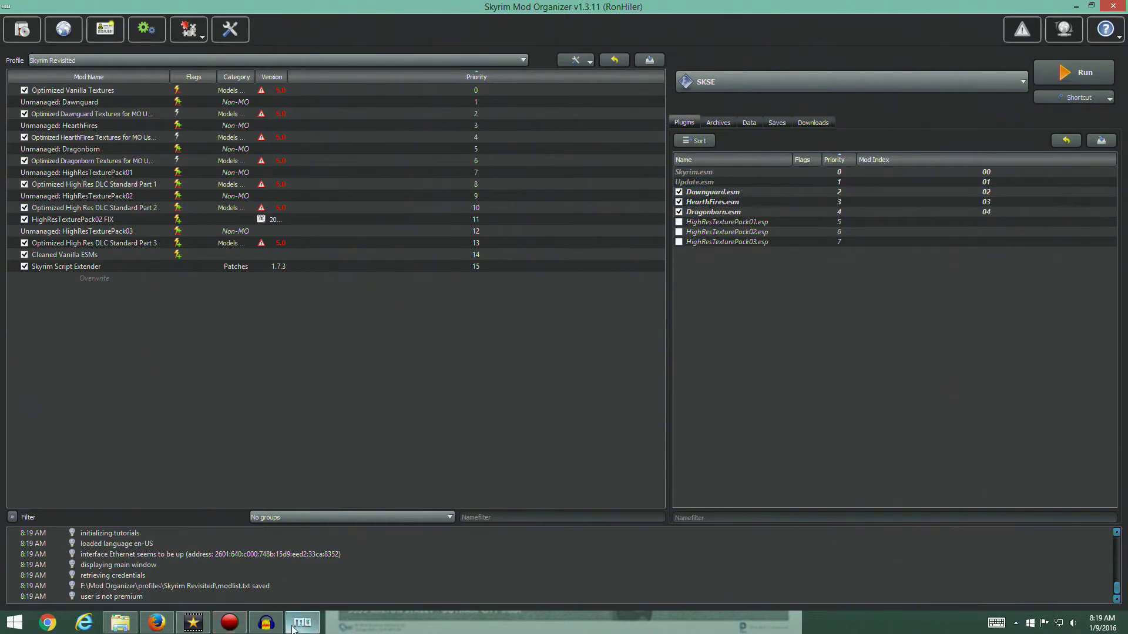
- Download the Unofficial Skyrim Legendary Edition Patch with the manager from its Nexus page linked in the Firefox guide, and show Mod Organizer's downloads
{"action": "left_click", "coordinate": [156, 623]}
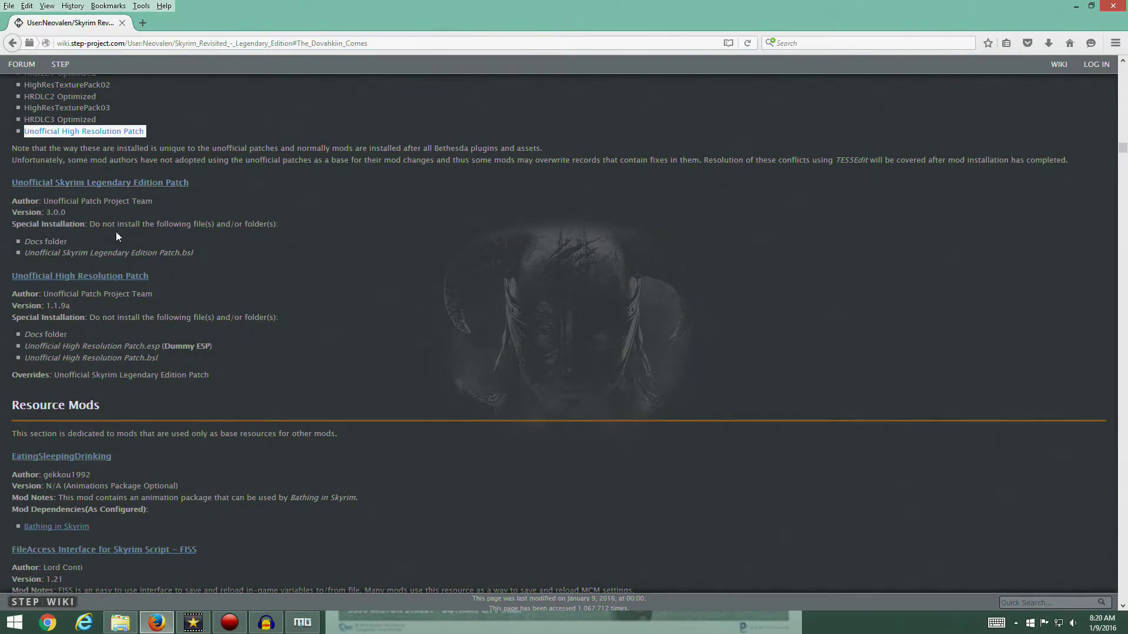
{"action": "left_click", "coordinate": [118, 184]}
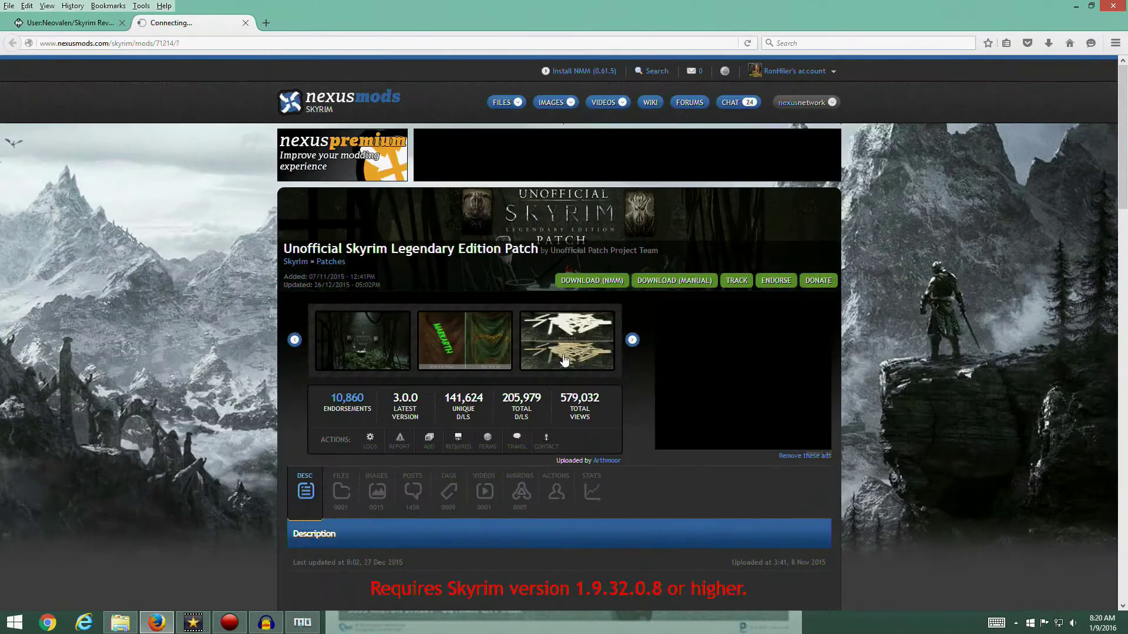
{"action": "left_click", "coordinate": [591, 281]}
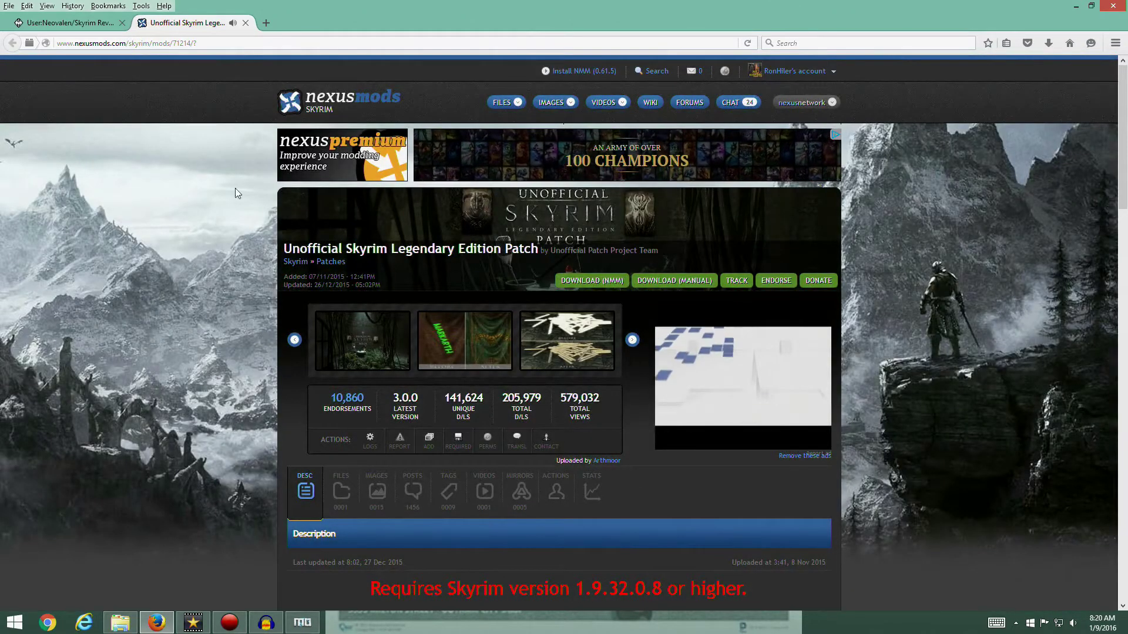
{"action": "left_click", "coordinate": [302, 622]}
{"action": "left_click", "coordinate": [812, 123]}
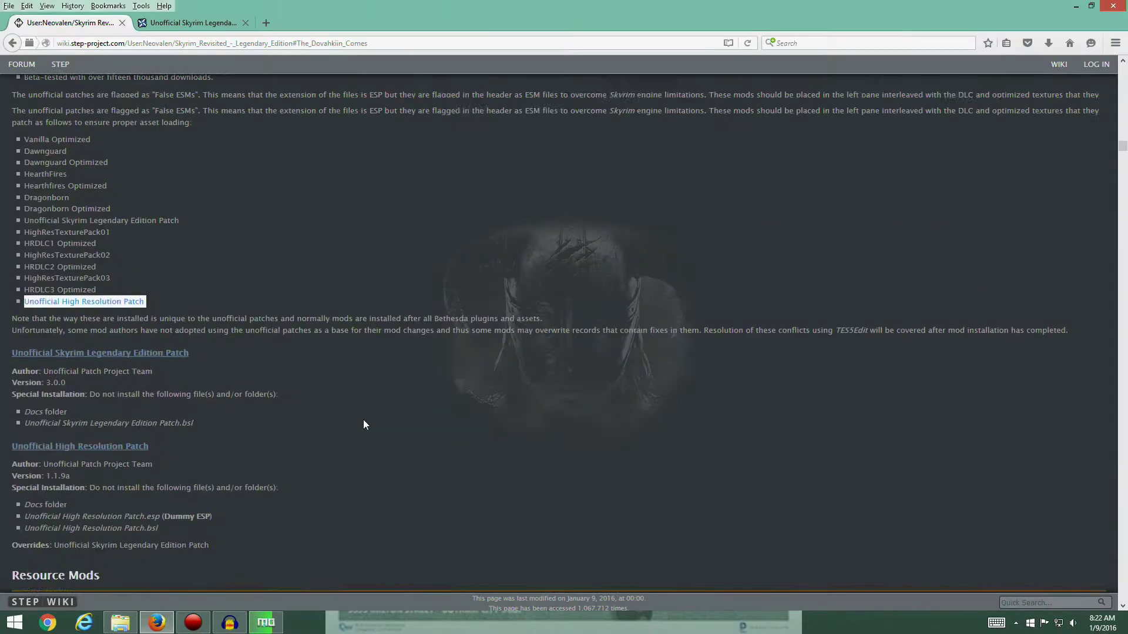
- Review the Unofficial Patches asset order and the general mod installation points in the guide again
{"action": "scroll", "coordinate": [329, 405], "scroll_direction": "up", "scroll_amount": 3}
{"action": "left_click", "coordinate": [202, 391]}
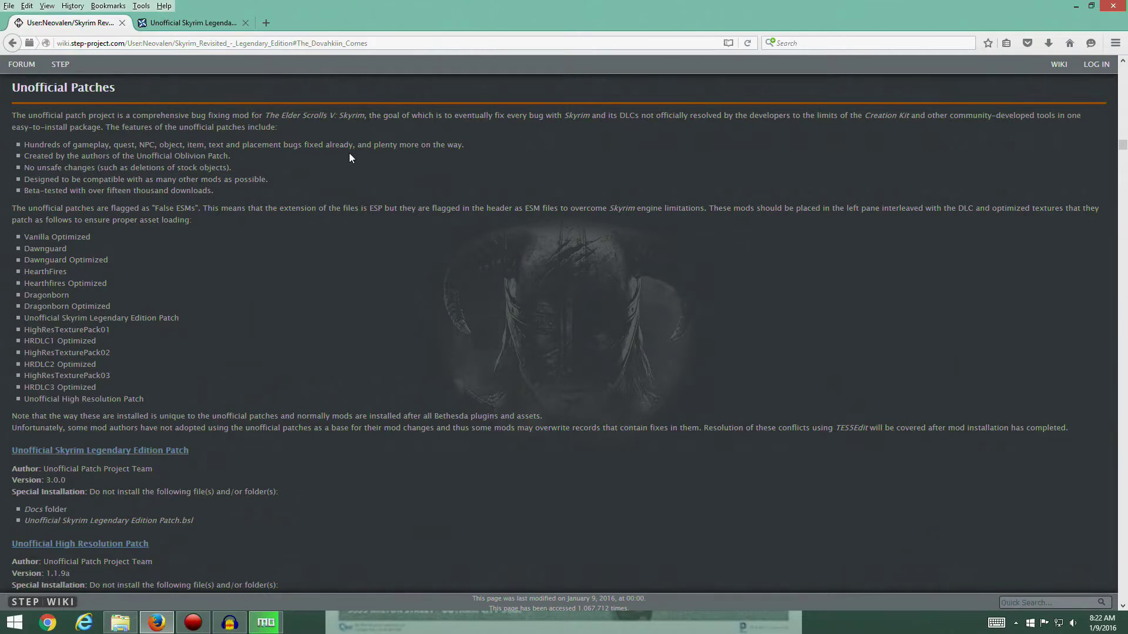
{"action": "scroll", "coordinate": [215, 322], "scroll_direction": "down", "scroll_amount": 4}
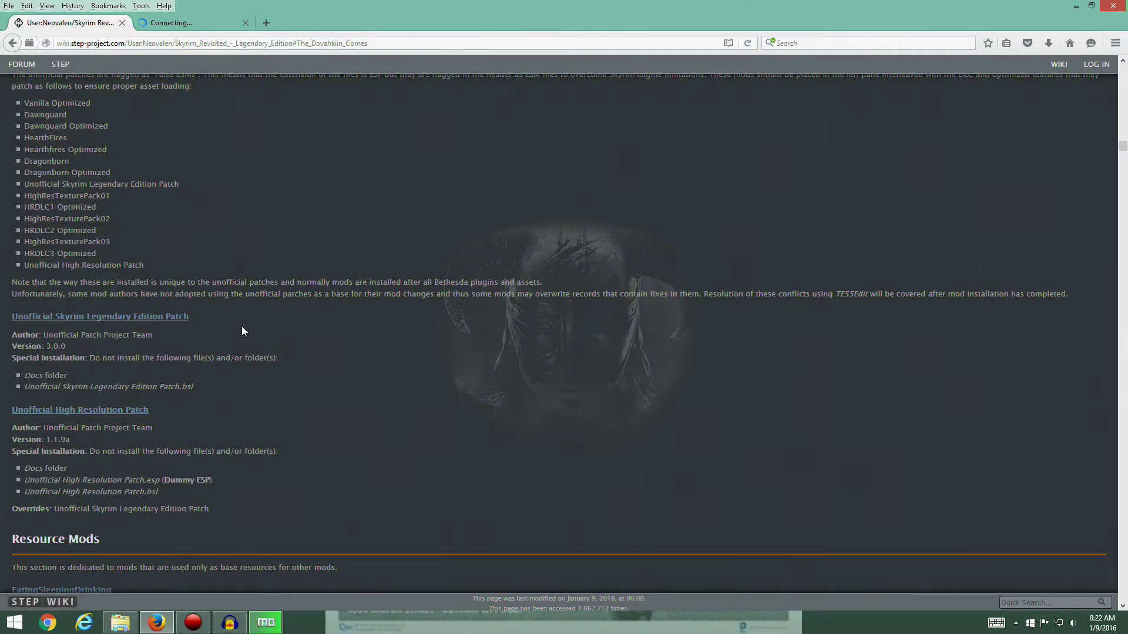
{"action": "scroll", "coordinate": [241, 326], "scroll_direction": "up", "scroll_amount": 3}
{"action": "scroll", "coordinate": [172, 410], "scroll_direction": "up", "scroll_amount": 5}
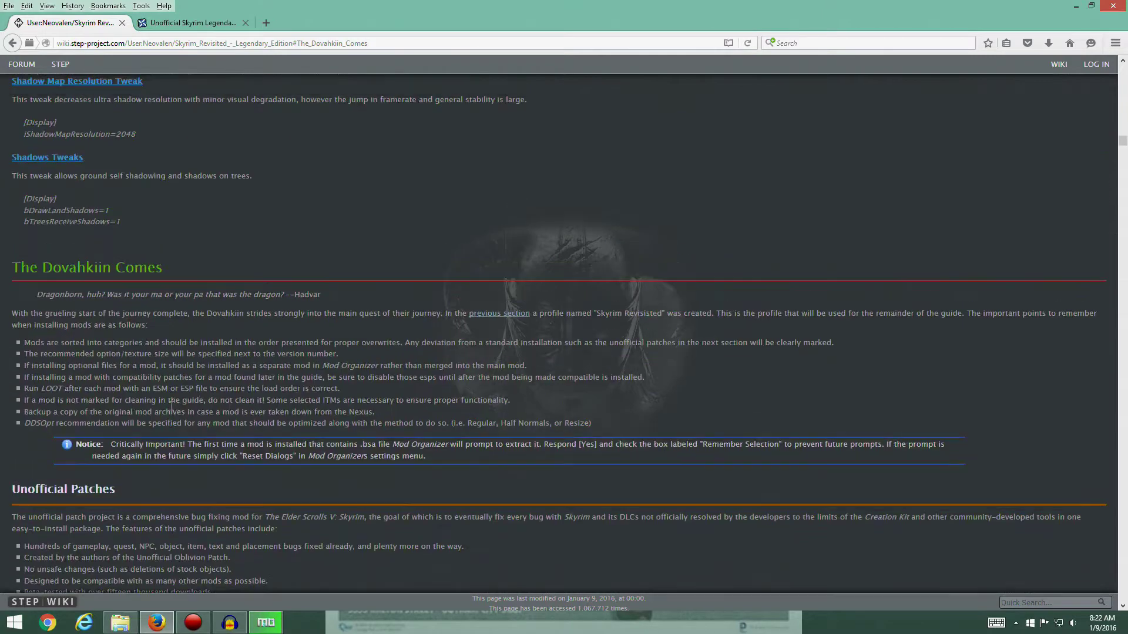
{"action": "scroll", "coordinate": [172, 405], "scroll_direction": "down", "scroll_amount": 7}
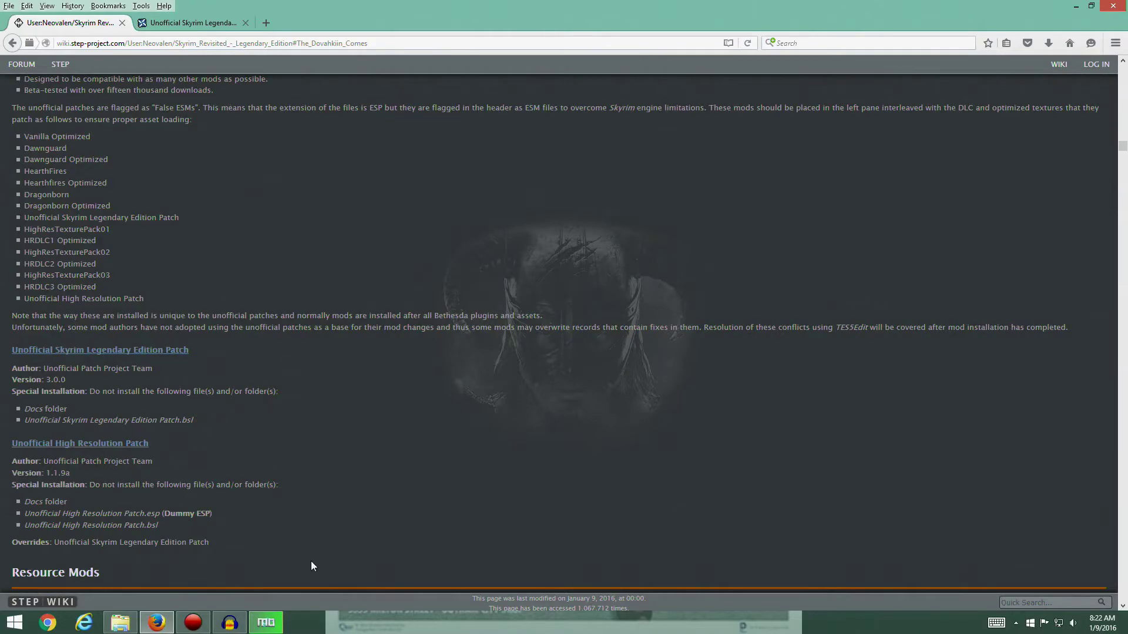
- Check the patch archive in Mod Organizer's downloads, reread the guide's patch notes in Firefox, and return to the patch's Nexus Mods page
{"action": "left_click", "coordinate": [266, 622]}
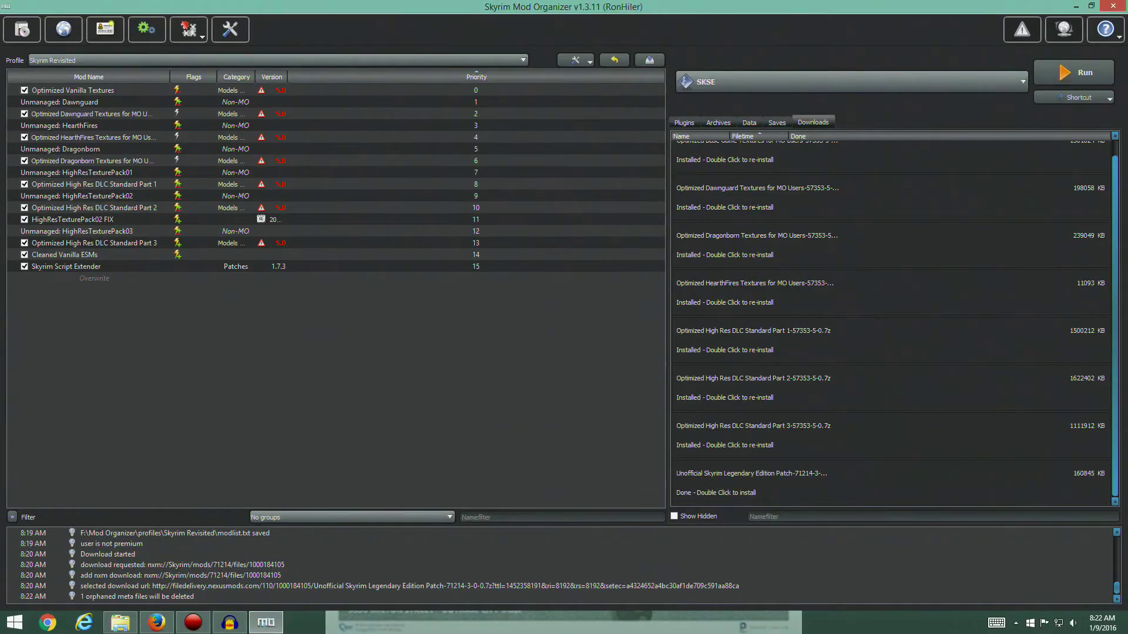
{"action": "left_click", "coordinate": [156, 622]}
{"action": "scroll", "coordinate": [133, 376], "scroll_direction": "down", "scroll_amount": 2}
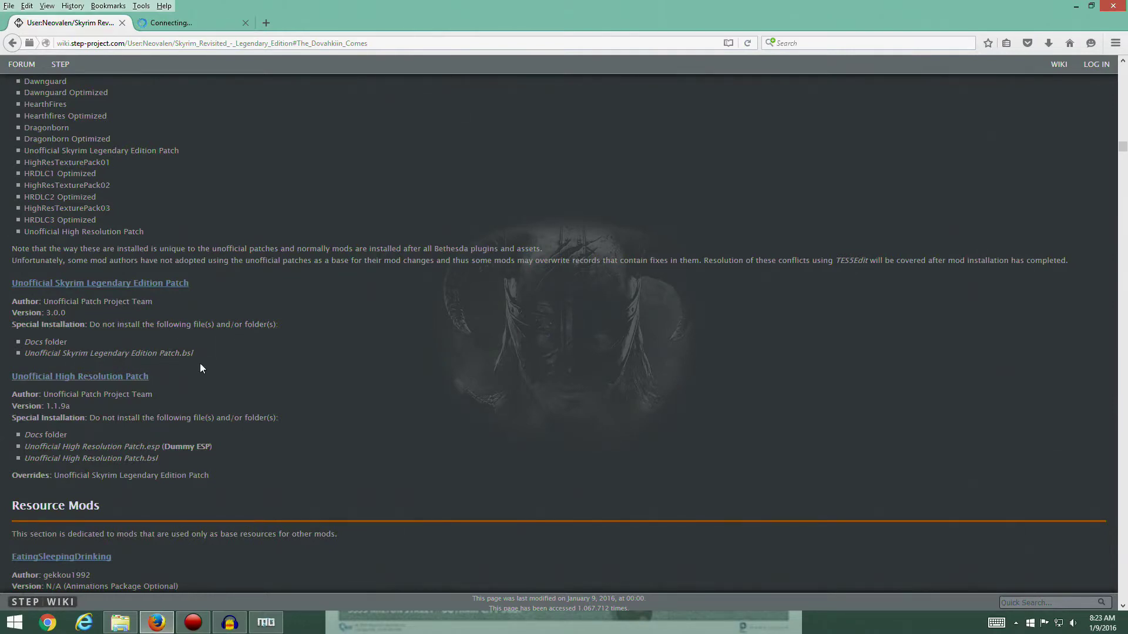
{"action": "left_click", "coordinate": [205, 19]}
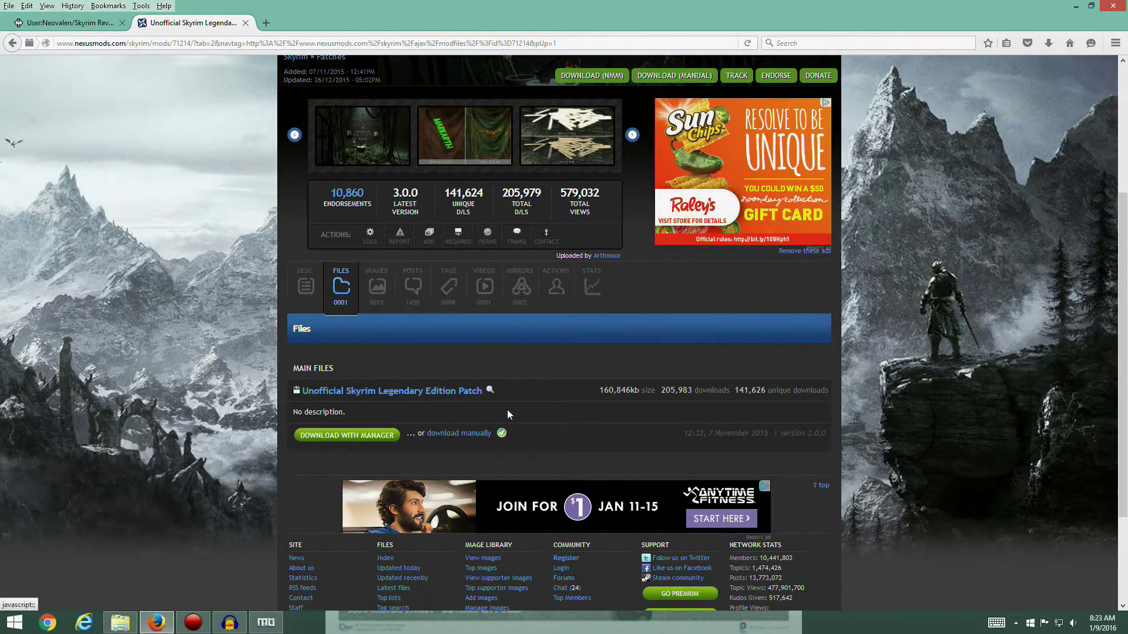
- Review the download options on the Nexus Mods page of the Unofficial Skyrim Legendary Edition Patch
{"action": "scroll", "coordinate": [598, 298], "scroll_direction": "up", "scroll_amount": 5}
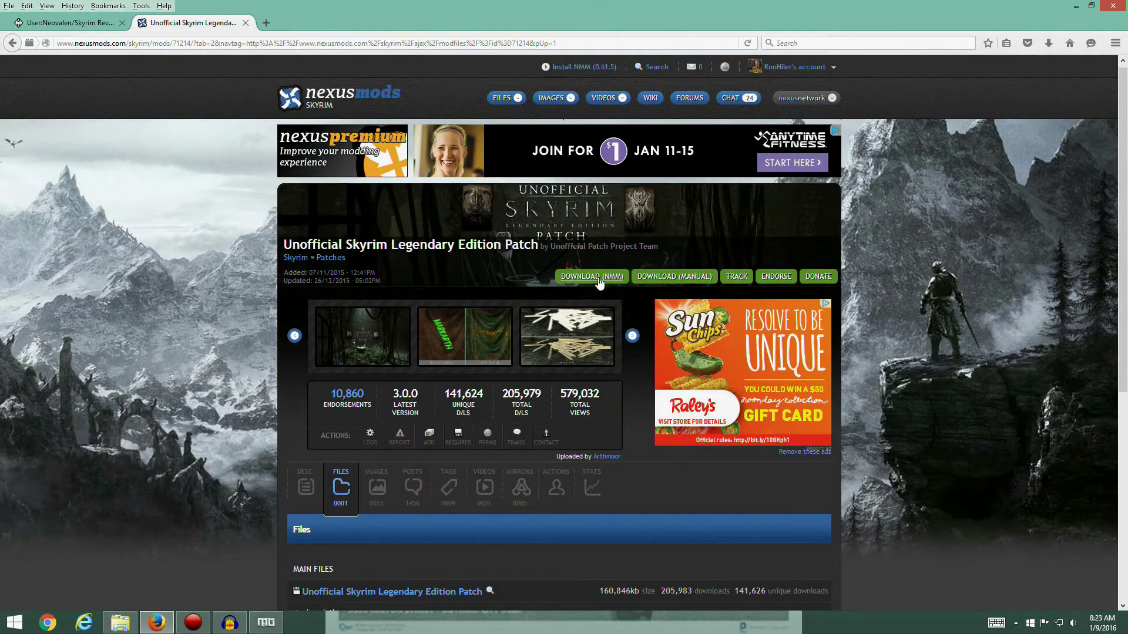
{"action": "scroll", "coordinate": [341, 250], "scroll_direction": "down", "scroll_amount": 4}
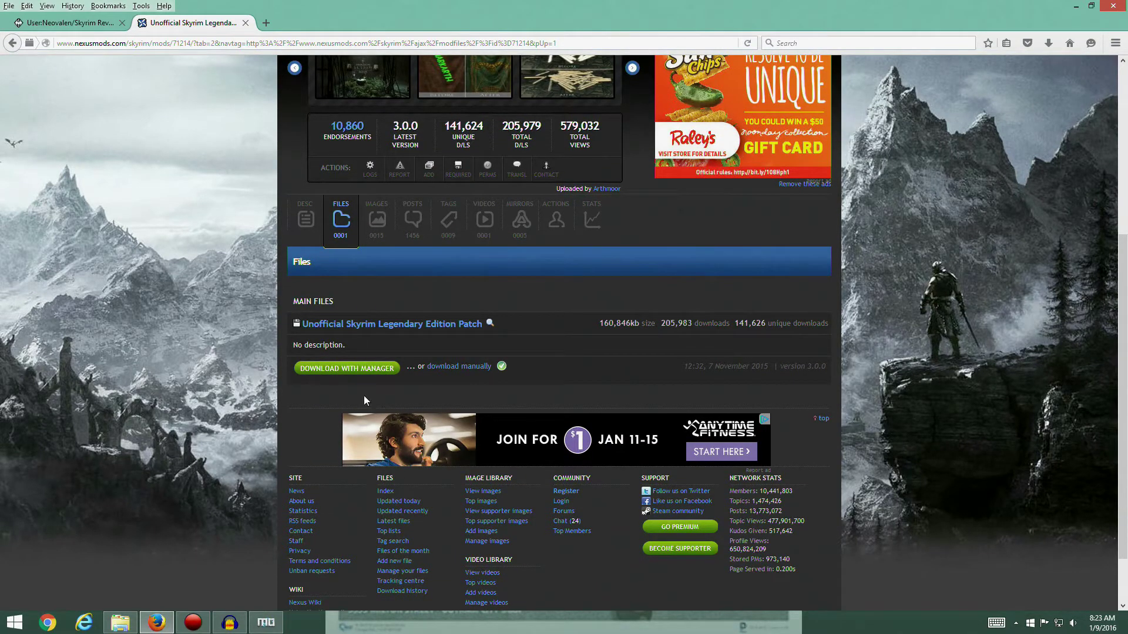
{"action": "scroll", "coordinate": [390, 287], "scroll_direction": "up", "scroll_amount": 3}
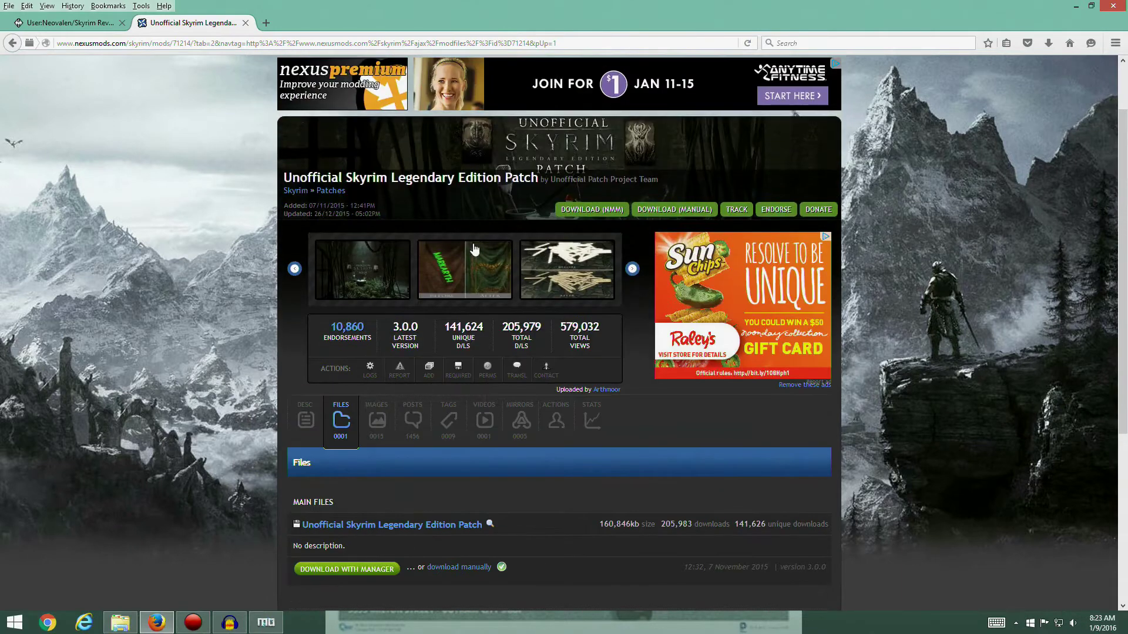
{"action": "scroll", "coordinate": [326, 478], "scroll_direction": "down", "scroll_amount": 1}
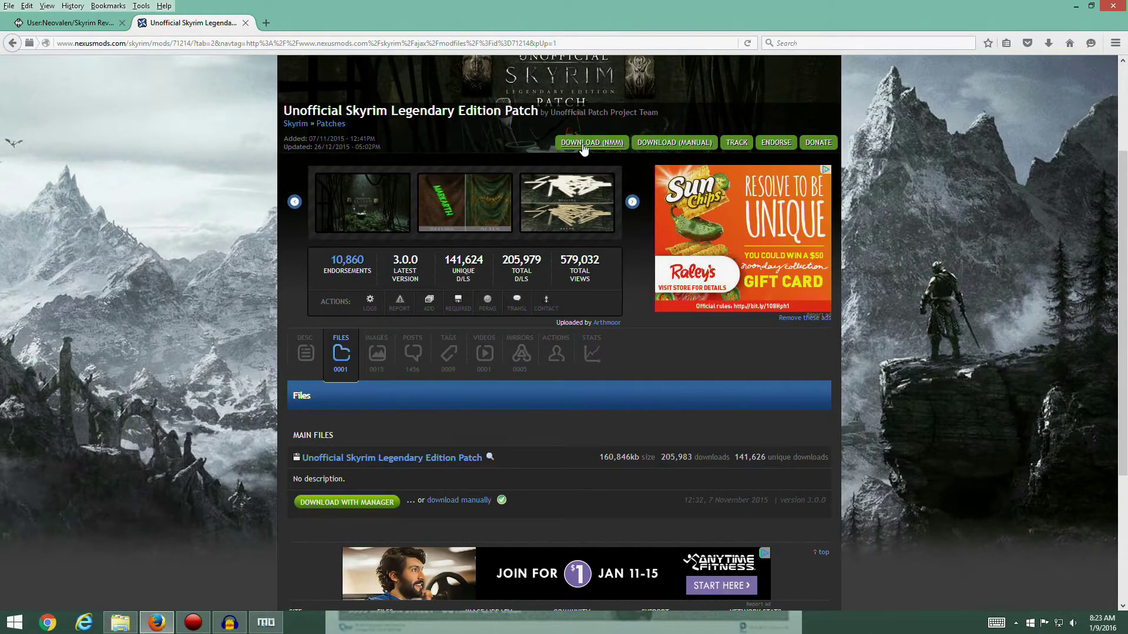
- Start a manual install of the Unofficial Skyrim Legendary Edition Patch archive in Mod Organizer, and check its special installation notes in the Firefox guide
{"action": "left_click", "coordinate": [266, 622]}
{"action": "double_click", "coordinate": [706, 478]}
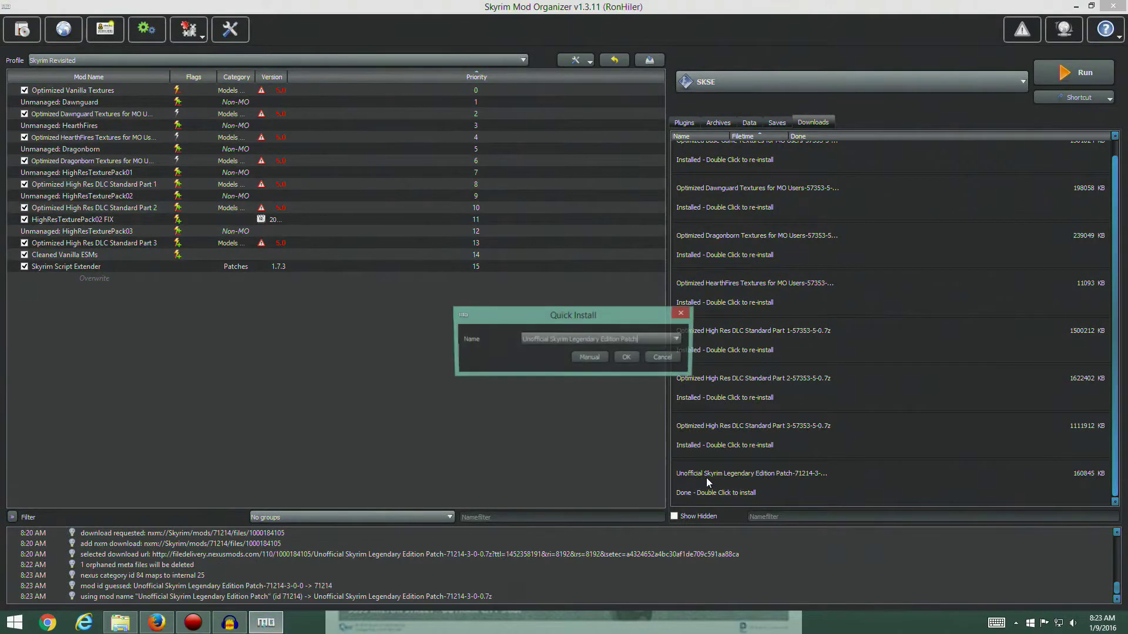
{"action": "left_click", "coordinate": [590, 357]}
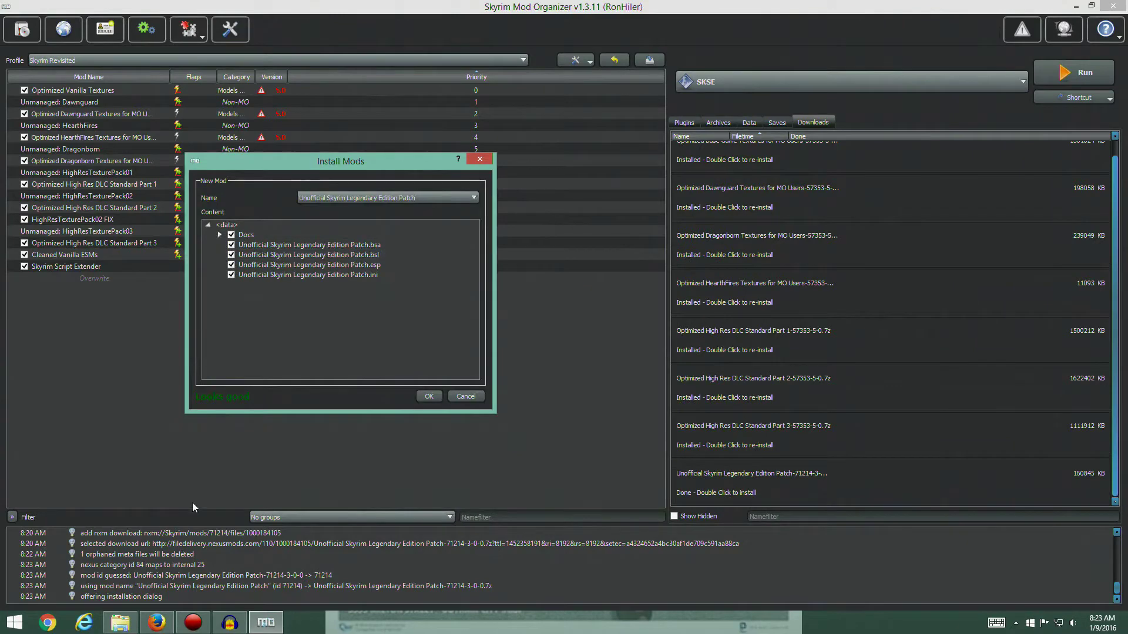
{"action": "left_click_drag", "start_coordinate": [382, 163], "coordinate": [842, 115]}
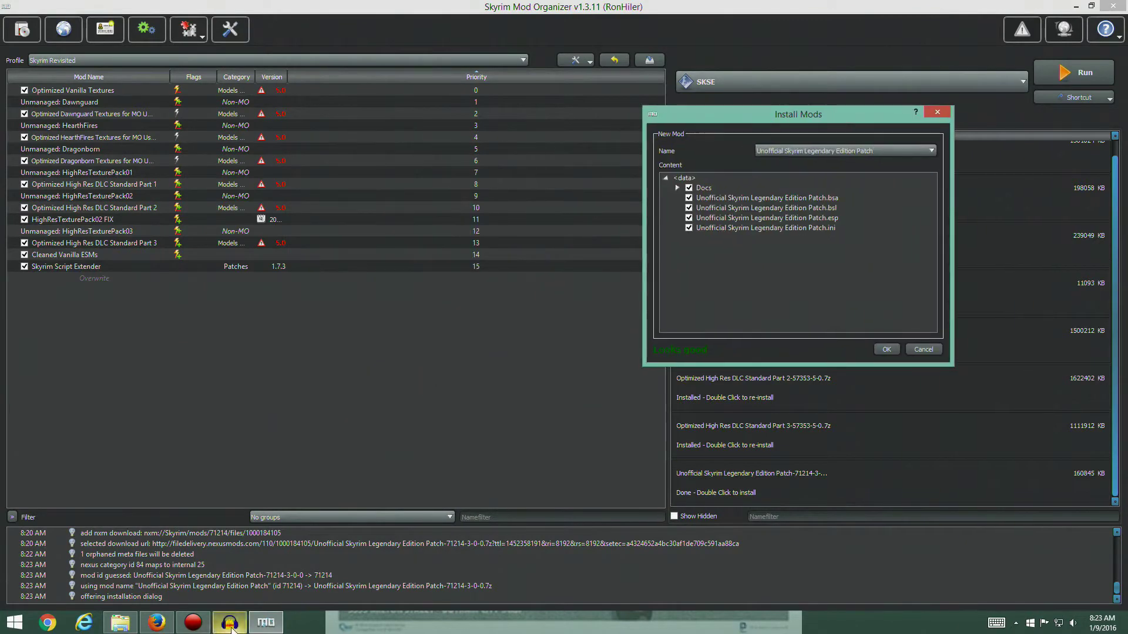
{"action": "left_click", "coordinate": [156, 623]}
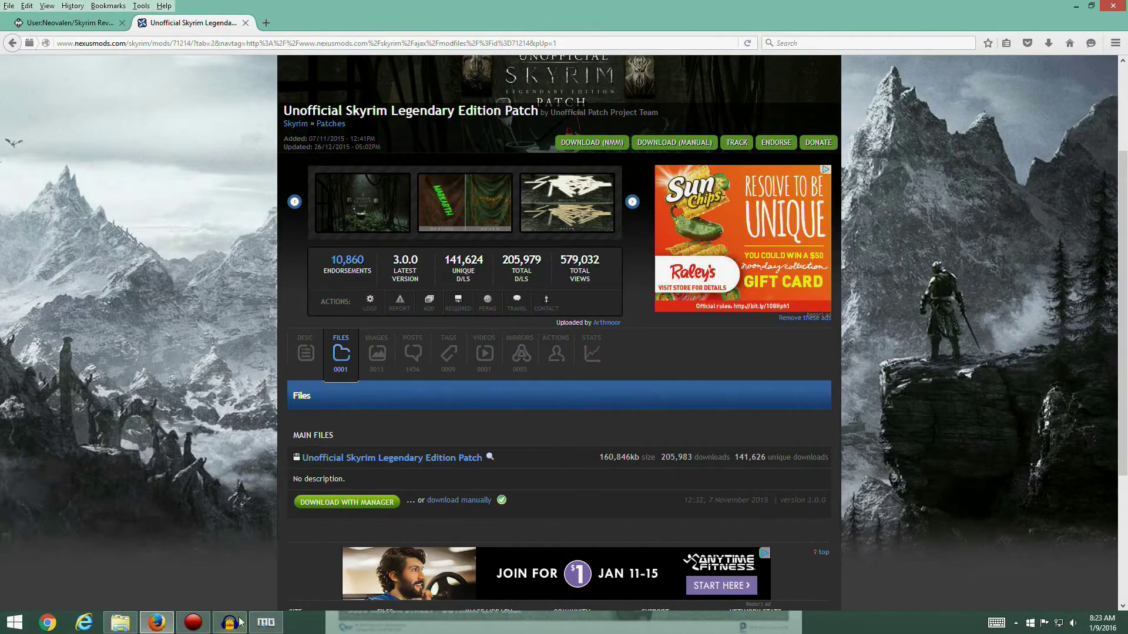
{"action": "left_click", "coordinate": [69, 23]}
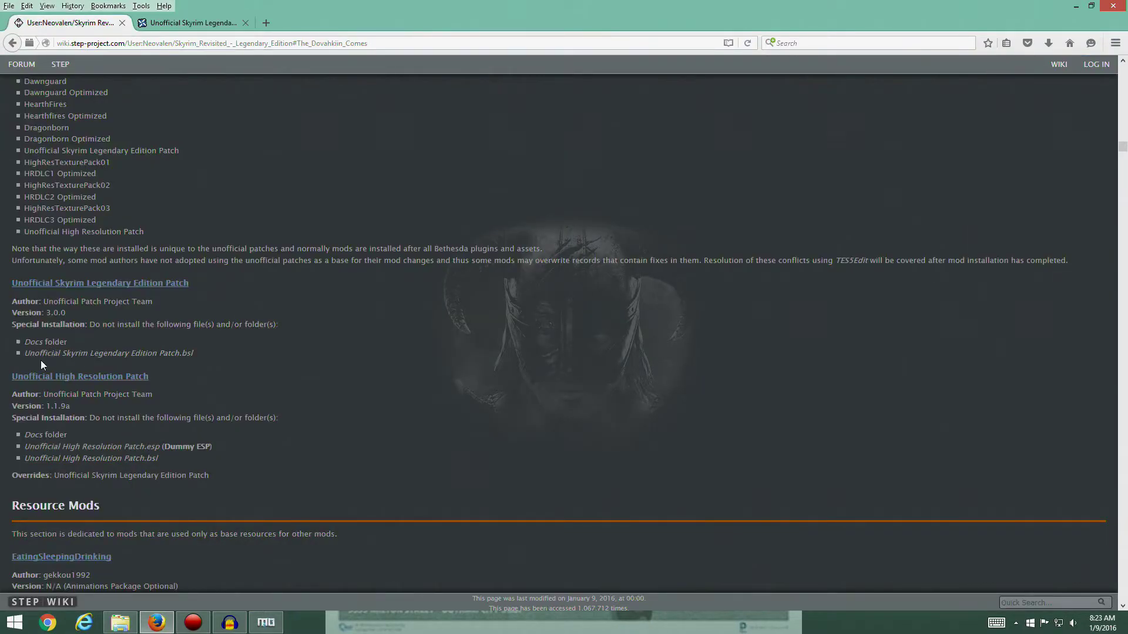
- Back in Mod Organizer, install the patch without the Docs folder and the Unofficial Skyrim Legendary Edition Patch.bsl file
{"action": "left_click", "coordinate": [266, 622]}
{"action": "left_click", "coordinate": [688, 207]}
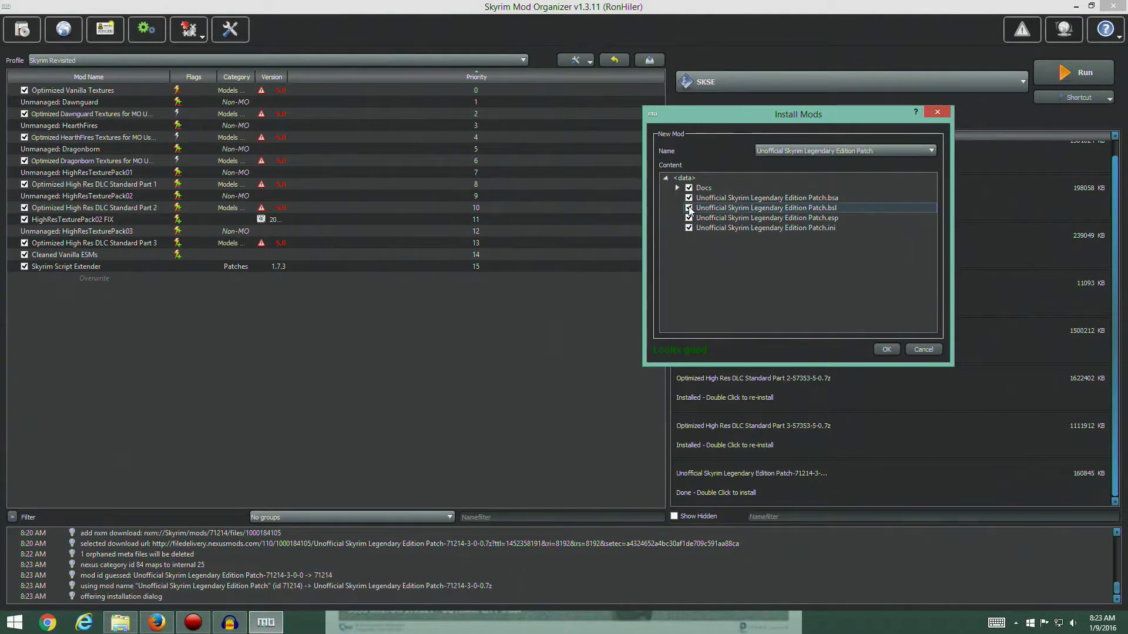
{"action": "left_click", "coordinate": [689, 188]}
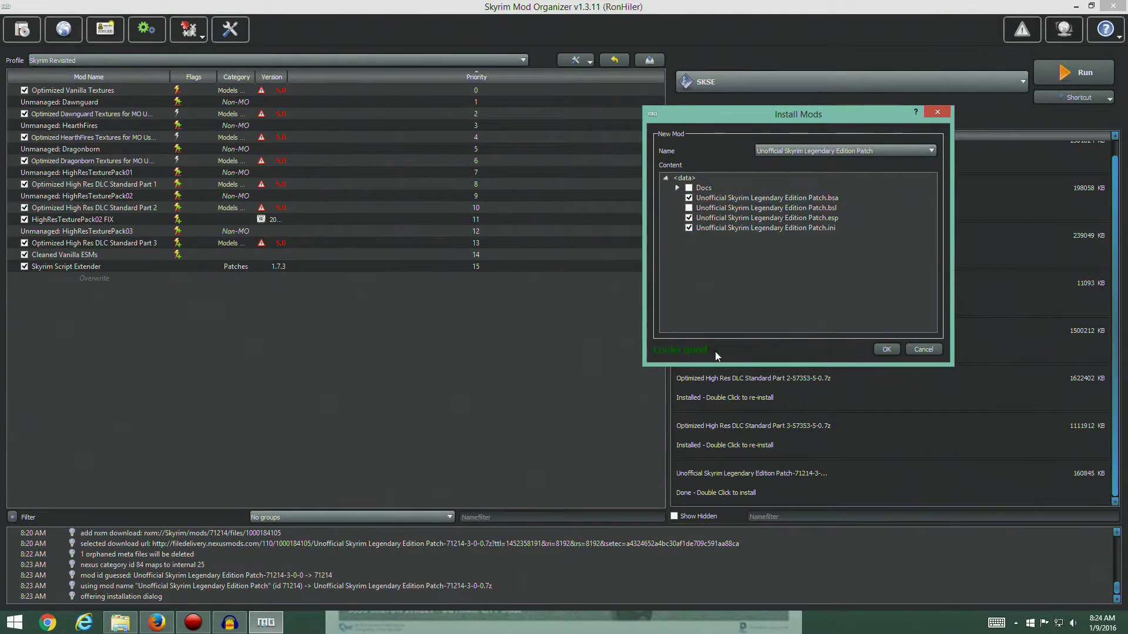
{"action": "left_click", "coordinate": [887, 349]}
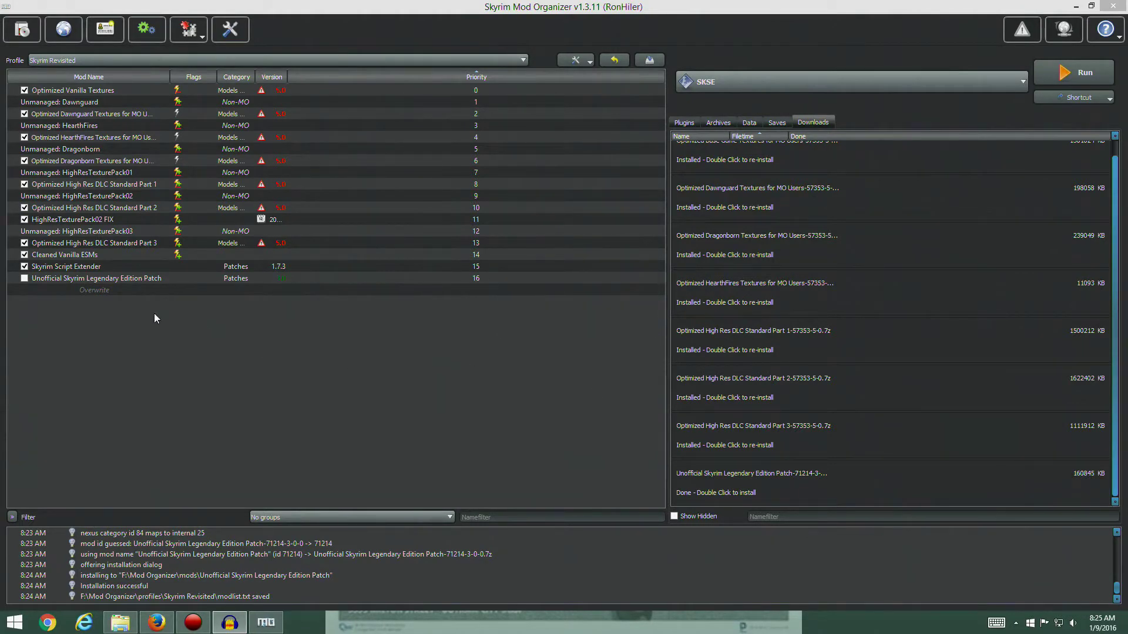
- Switch to Firefox, restore its window down, review the guide's asset order for the unofficial patches, and move the window clear of the mod list
{"action": "left_click", "coordinate": [156, 622]}
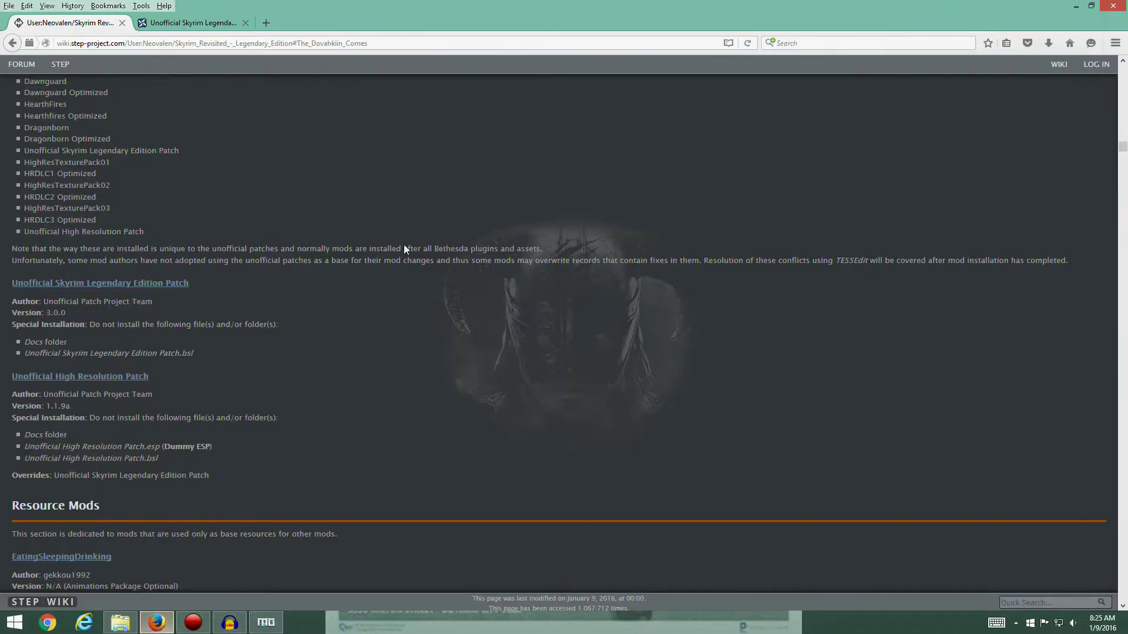
{"action": "left_click", "coordinate": [1091, 5]}
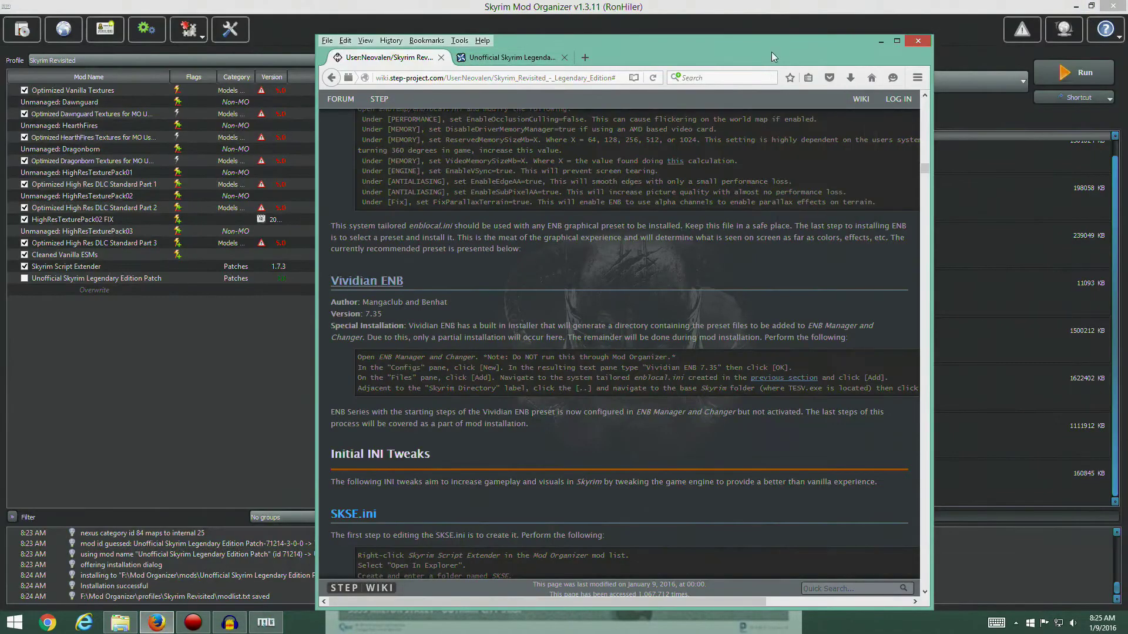
{"action": "scroll", "coordinate": [650, 316], "scroll_direction": "down", "scroll_amount": 10}
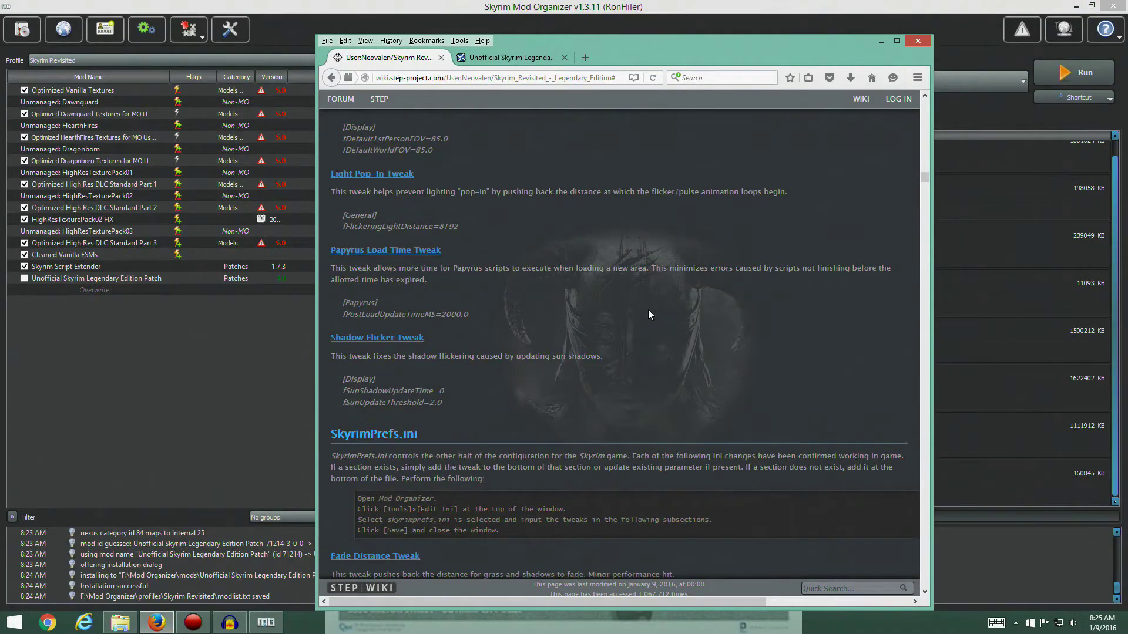
{"action": "scroll", "coordinate": [649, 314], "scroll_direction": "down", "scroll_amount": 15}
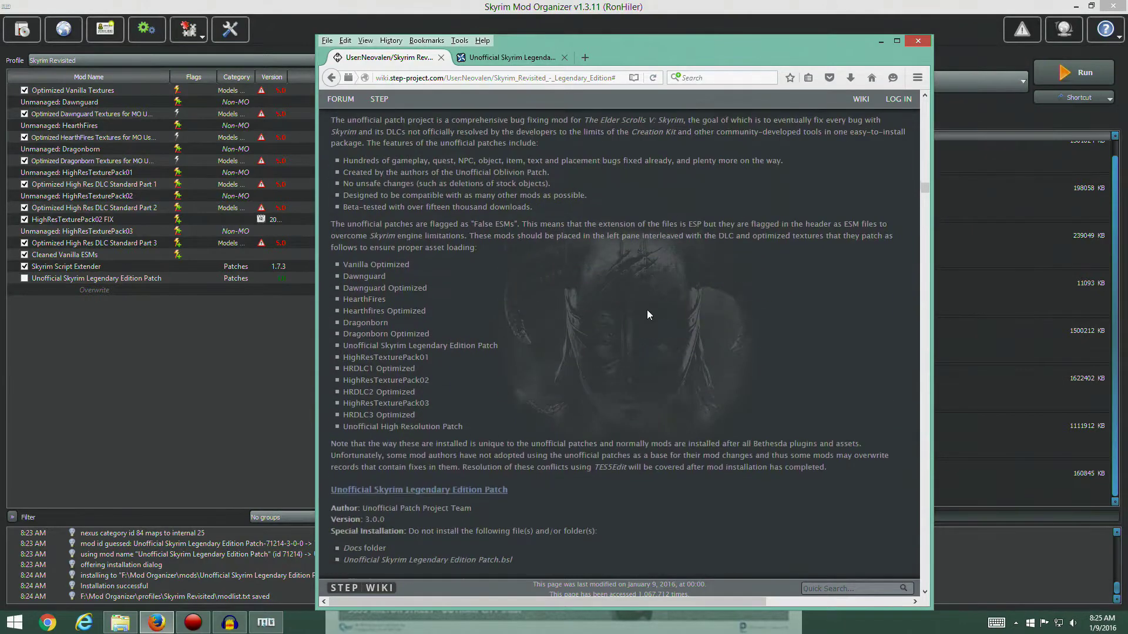
{"action": "scroll", "coordinate": [647, 309], "scroll_direction": "down", "scroll_amount": 2}
{"action": "scroll", "coordinate": [646, 306], "scroll_direction": "up", "scroll_amount": 2}
{"action": "left_click_drag", "start_coordinate": [664, 51], "coordinate": [368, 442]}
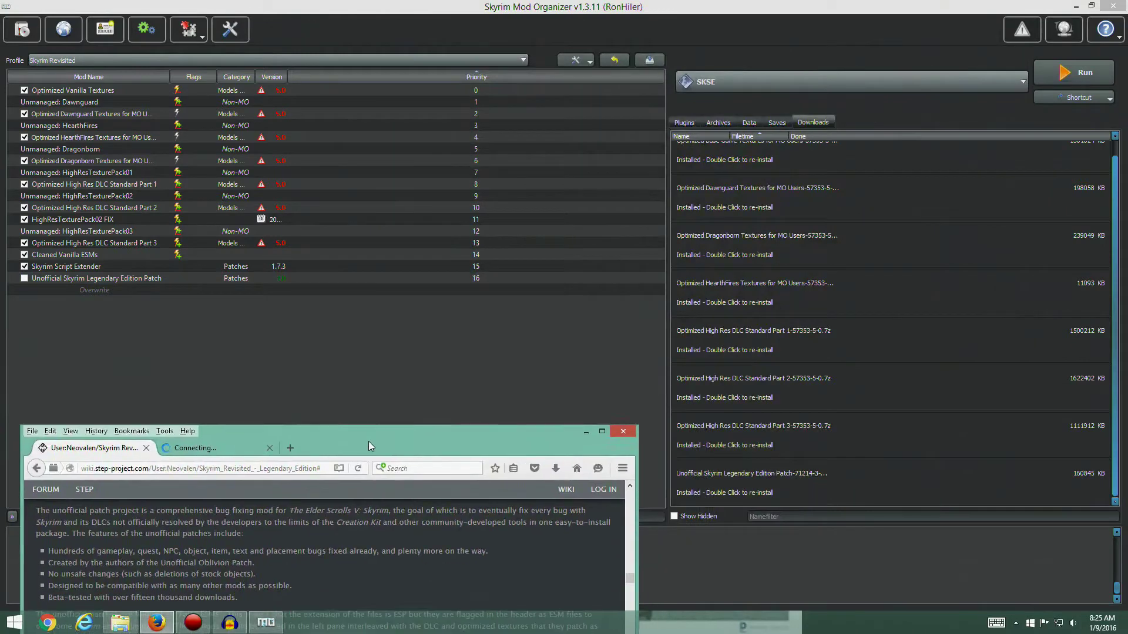
- Show the plugin list in Mod Organizer, enable the Unofficial Skyrim Legendary Edition Patch mod, and select its plugin
{"action": "left_click", "coordinate": [681, 126]}
{"action": "left_click", "coordinate": [23, 279]}
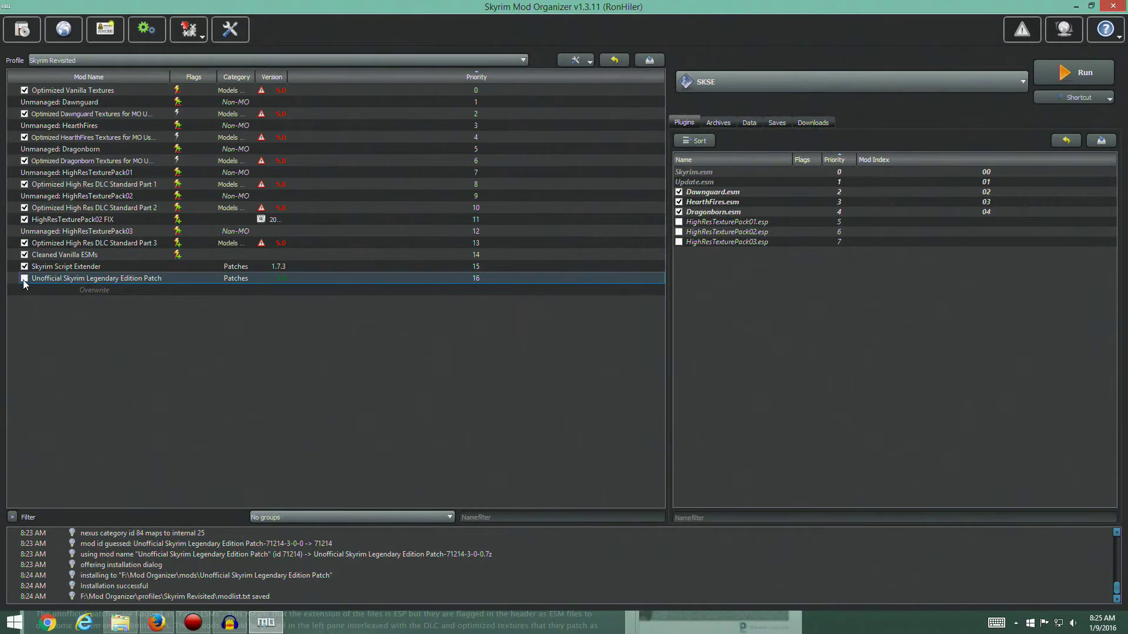
{"action": "left_click", "coordinate": [24, 278]}
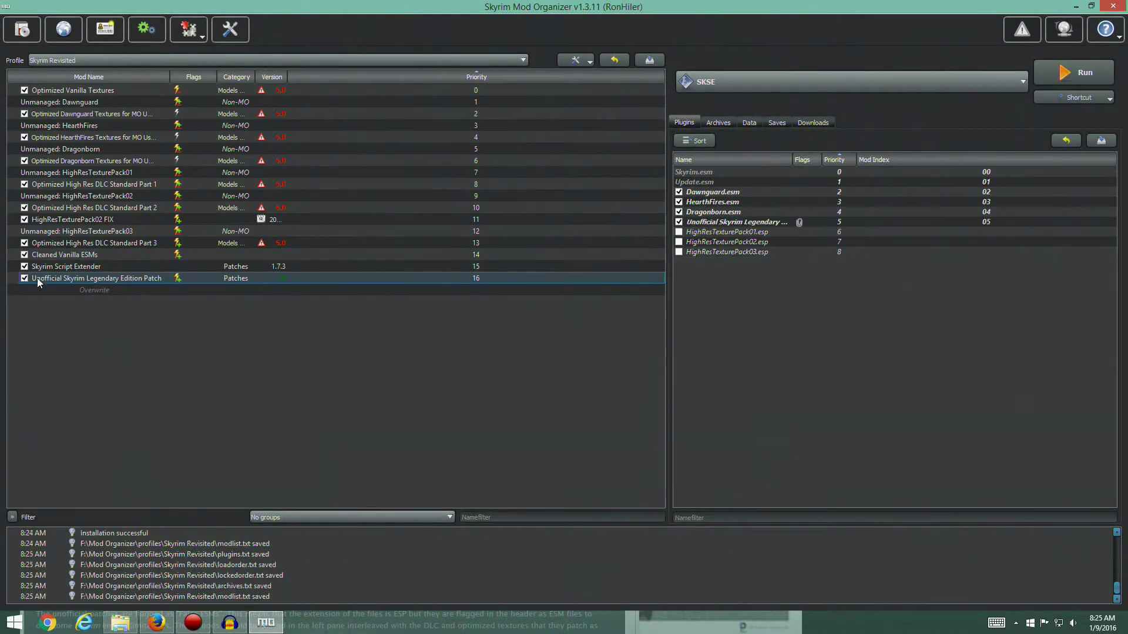
{"action": "left_click", "coordinate": [442, 290]}
{"action": "left_click", "coordinate": [727, 223]}
- Move the Unofficial Skyrim Legendary Edition Patch to priority 7, between the optimized Dragonborn textures and HighResTexturePack01, and check the mod order
{"action": "left_click_drag", "start_coordinate": [69, 279], "coordinate": [122, 174]}
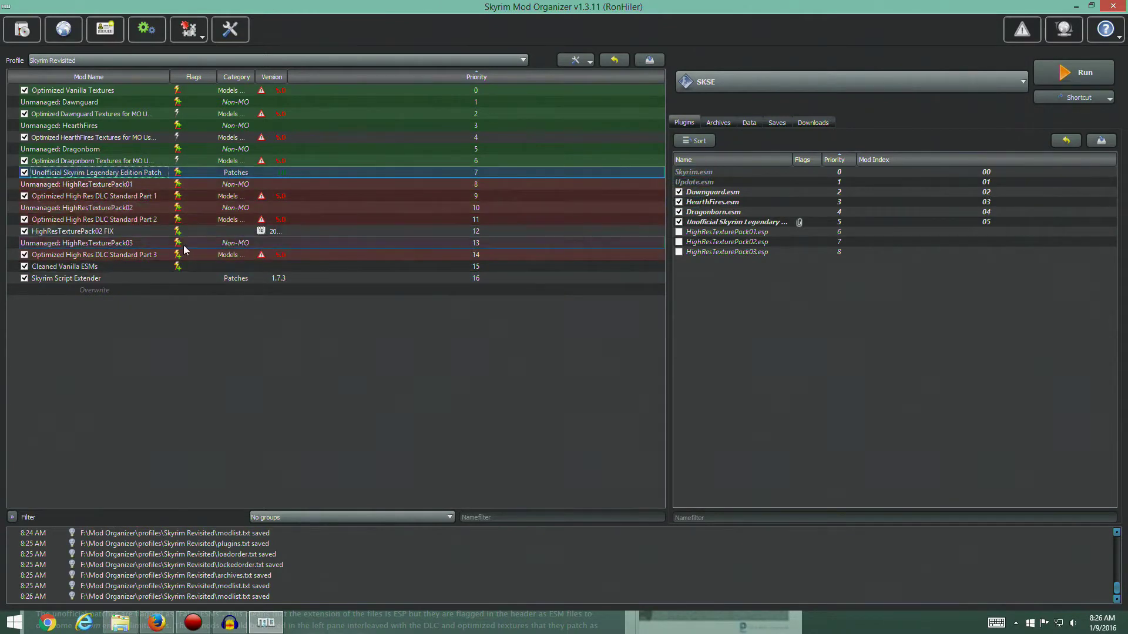
{"action": "left_click", "coordinate": [368, 369]}
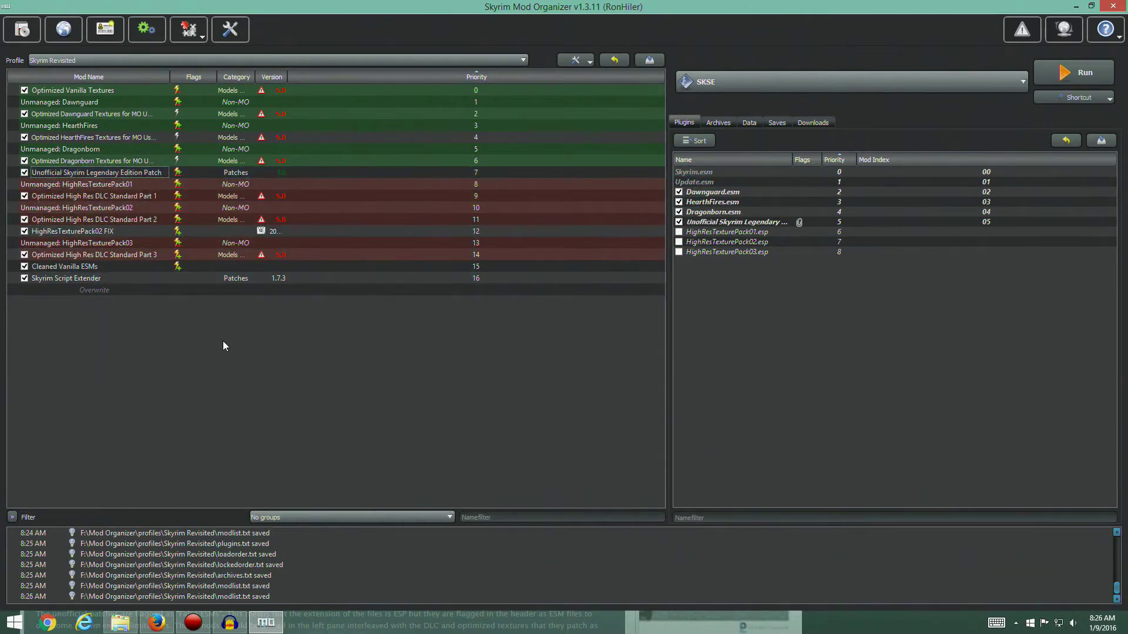
{"action": "left_click", "coordinate": [146, 172]}
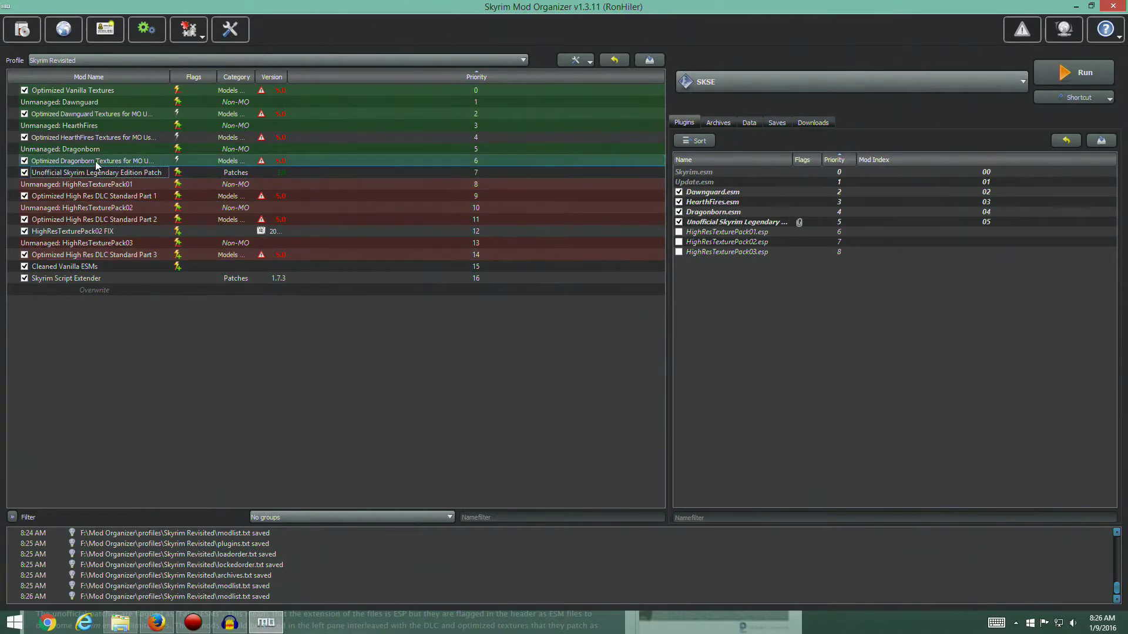
{"action": "left_click", "coordinate": [65, 276]}
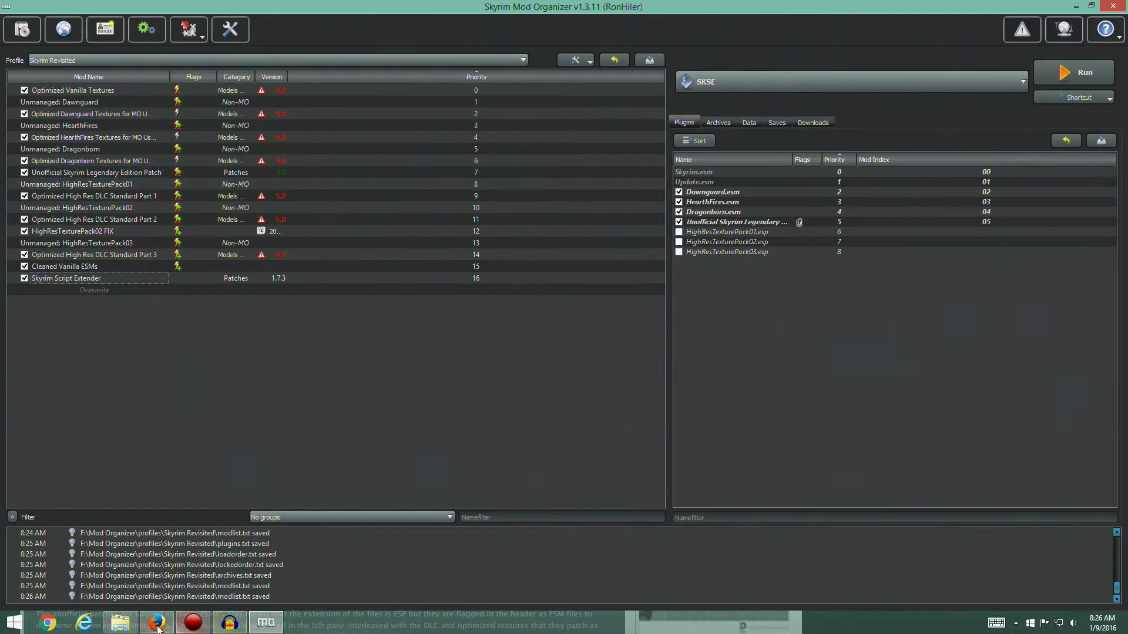
- Switch to Firefox, move its window back up, and open the files section of the guide's linked Unofficial High Resolution Patch page on Nexus Mods
{"action": "key", "text": "alt+Tab"}
{"action": "left_click_drag", "start_coordinate": [309, 435], "coordinate": [406, 69]}
{"action": "scroll", "coordinate": [341, 350], "scroll_direction": "down", "scroll_amount": 4}
{"action": "scroll", "coordinate": [340, 350], "scroll_direction": "down", "scroll_amount": 2}
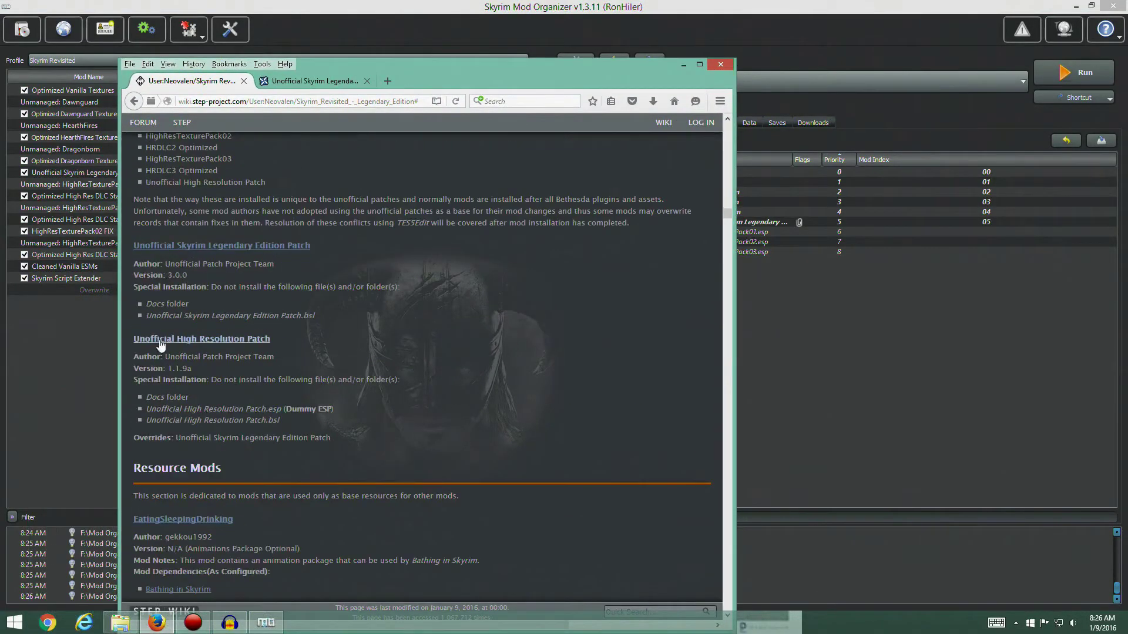
{"action": "left_click", "coordinate": [224, 341]}
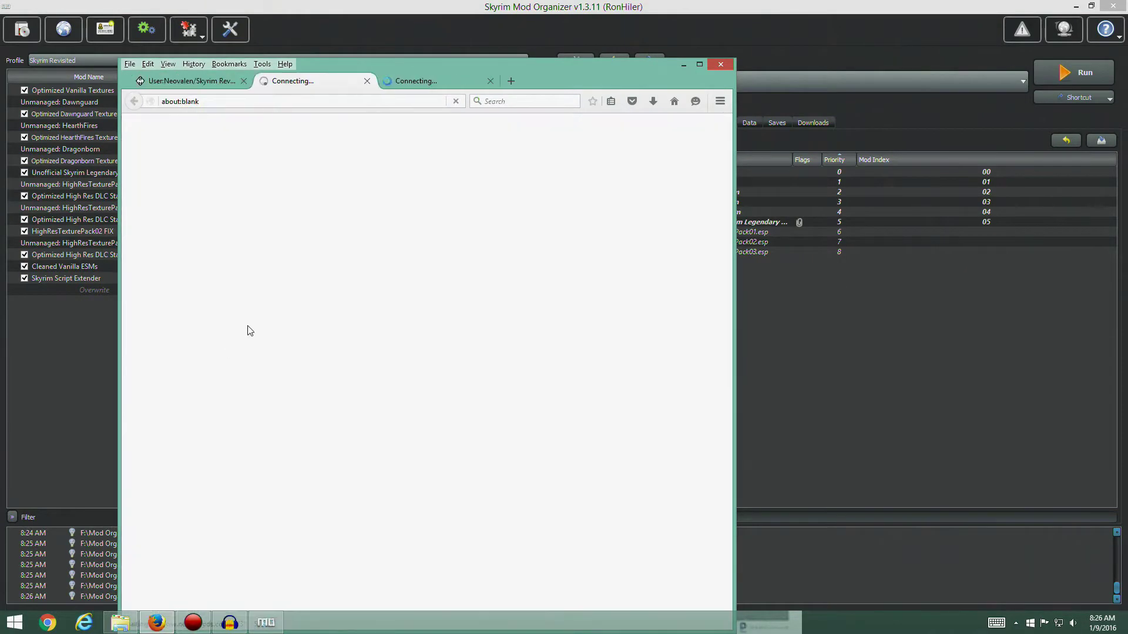
{"action": "scroll", "coordinate": [409, 338], "scroll_direction": "down", "scroll_amount": 2}
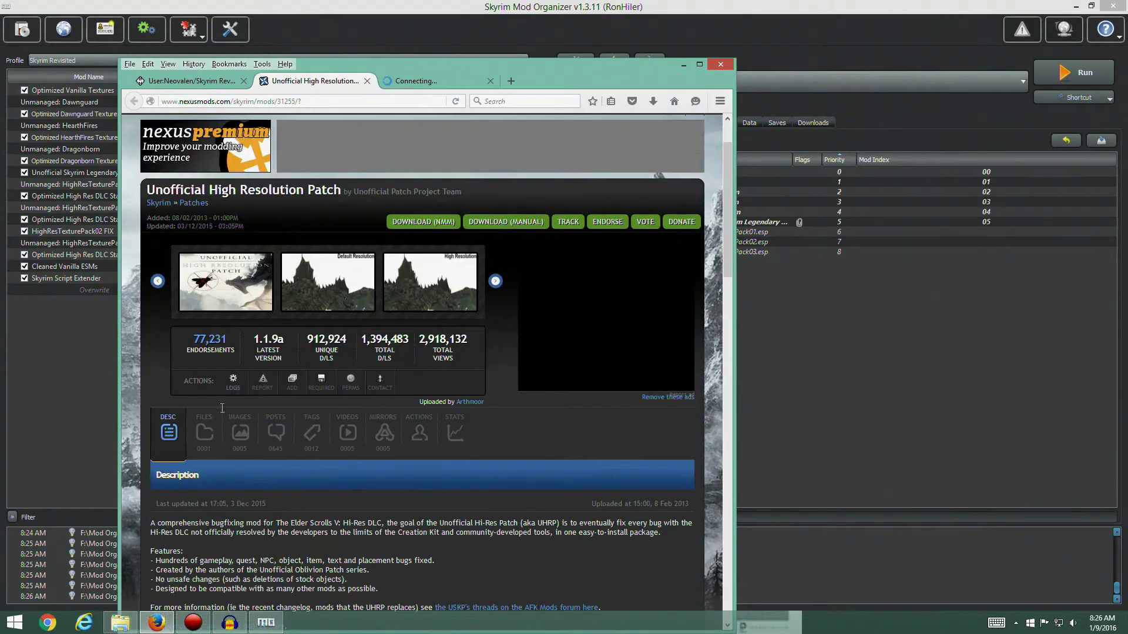
{"action": "left_click", "coordinate": [204, 433]}
{"action": "scroll", "coordinate": [290, 292], "scroll_direction": "down", "scroll_amount": 5}
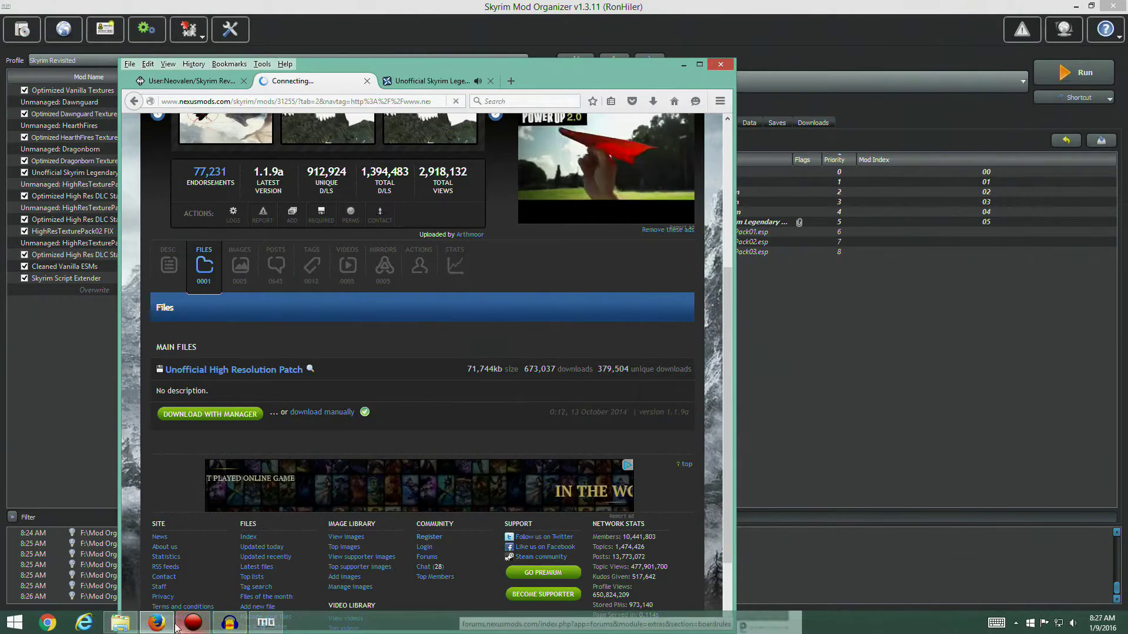
- Download the Unofficial High Resolution Patch with the manager without donating, and close both Nexus Mods pages to return to the guide
{"action": "left_click", "coordinate": [156, 623]}
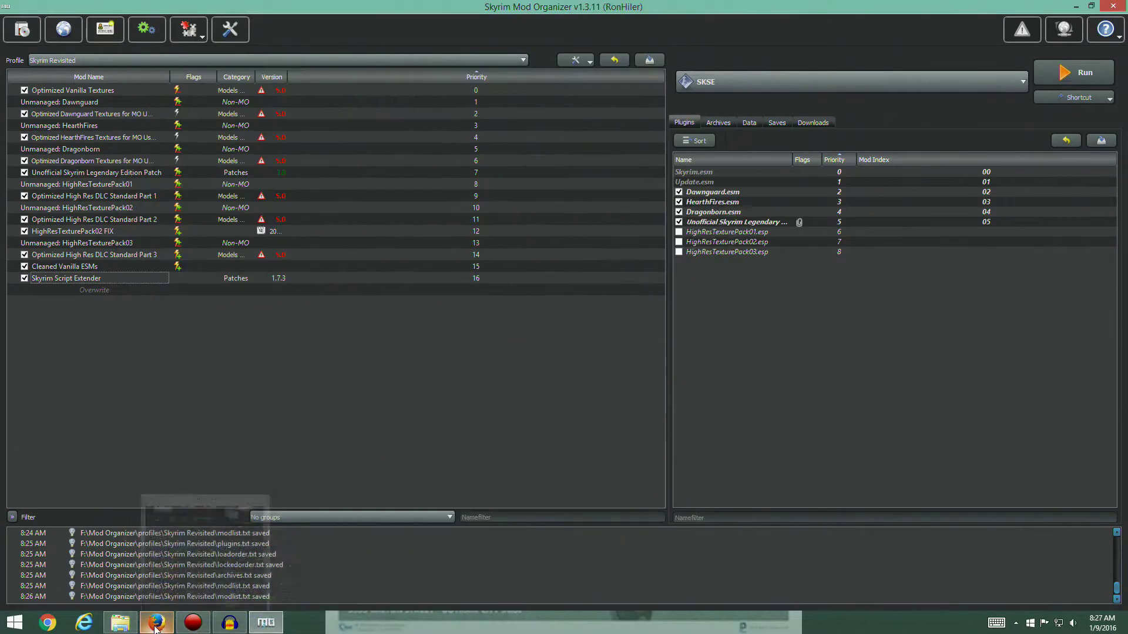
{"action": "left_click", "coordinate": [157, 623]}
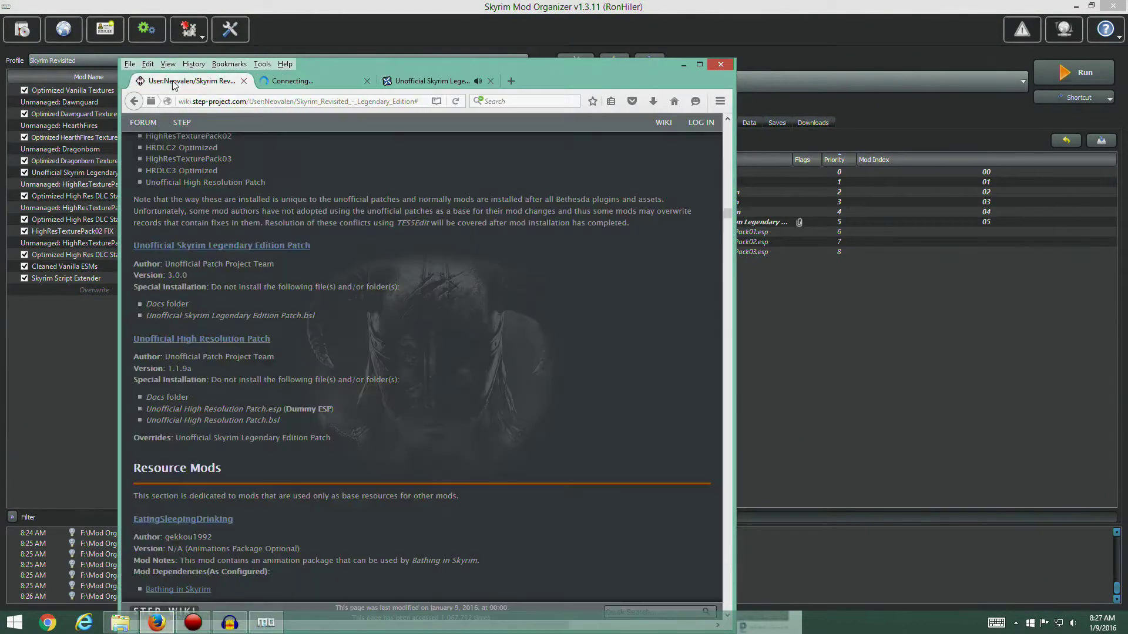
{"action": "left_click", "coordinate": [296, 82]}
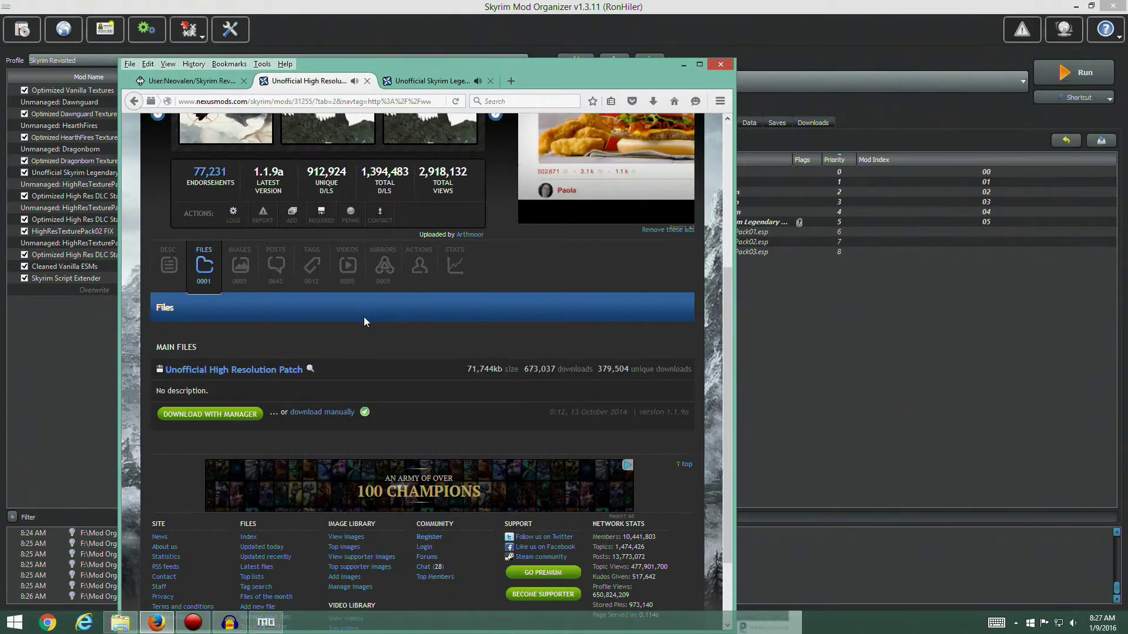
{"action": "scroll", "coordinate": [285, 434], "scroll_direction": "down", "scroll_amount": 5}
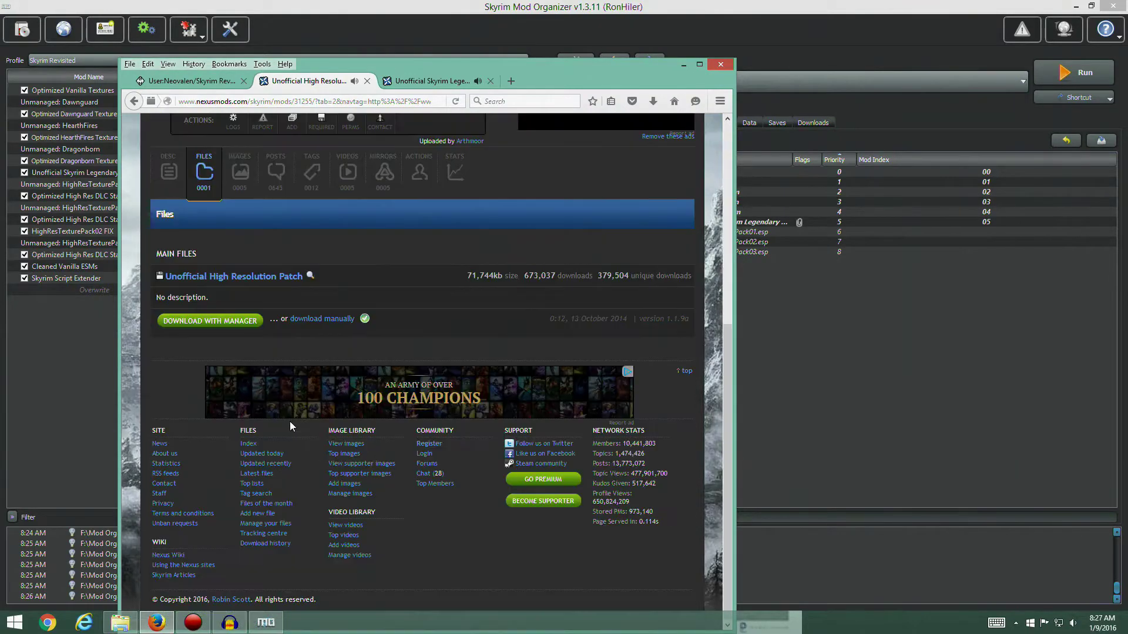
{"action": "left_click", "coordinate": [221, 319]}
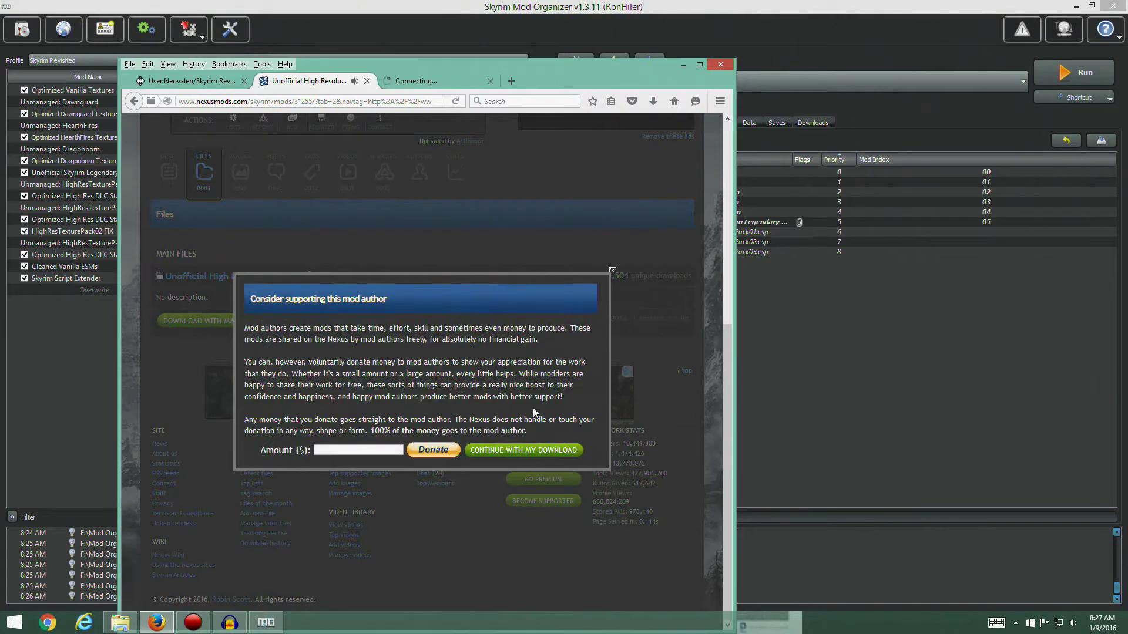
{"action": "left_click", "coordinate": [527, 450]}
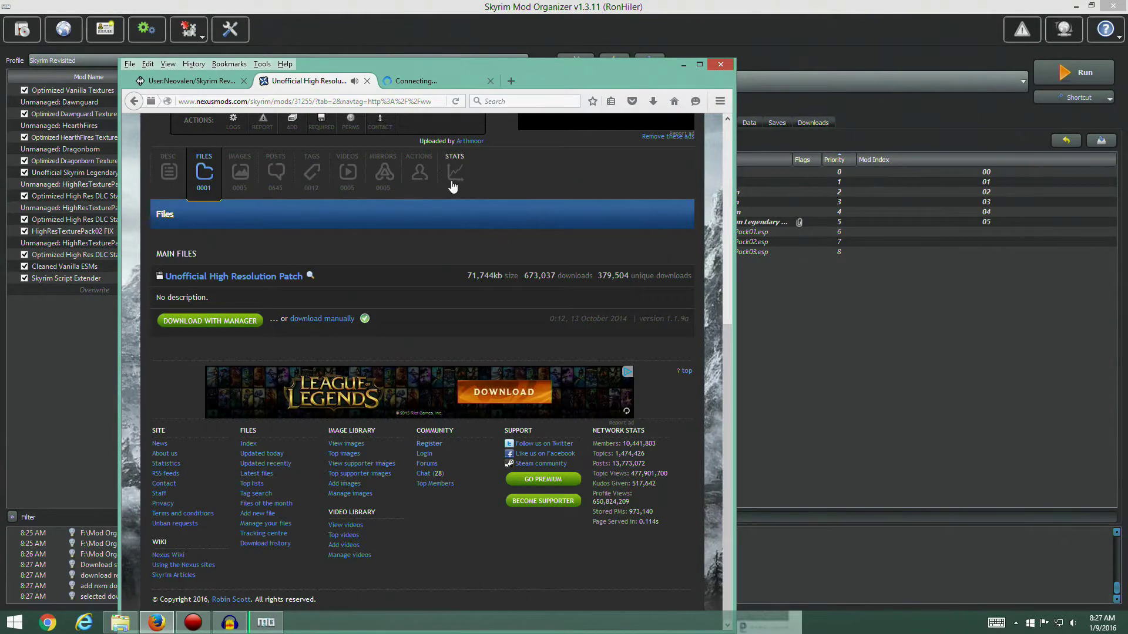
{"action": "left_click", "coordinate": [367, 81]}
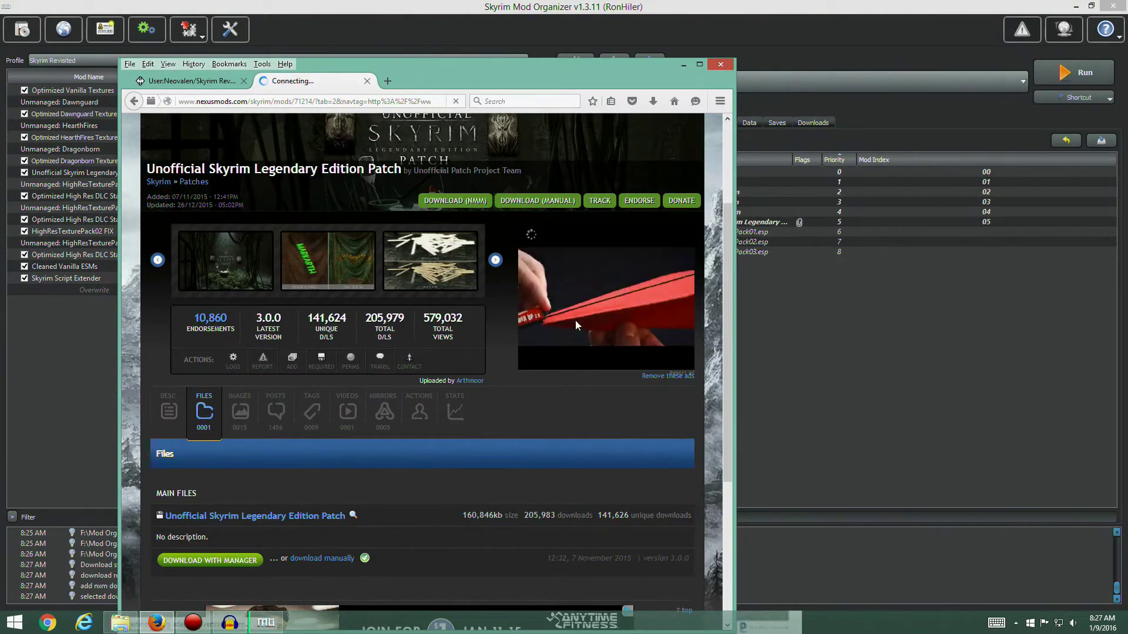
{"action": "left_click", "coordinate": [367, 82]}
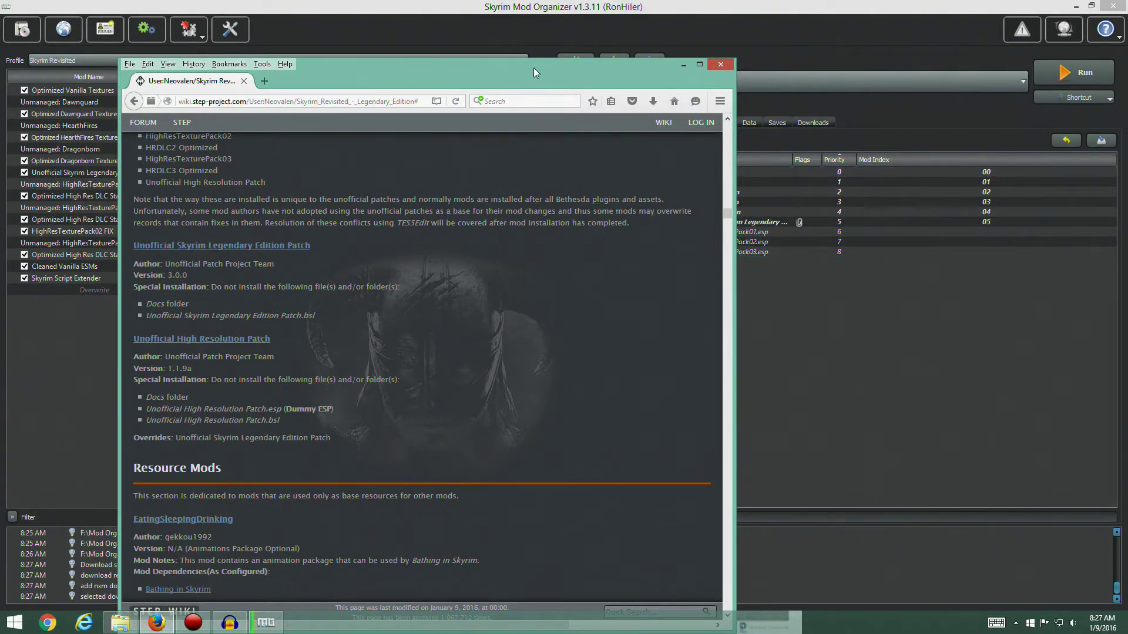
- Move the guide window aside, switch to Mod Organizer, and open the downloaded Unofficial High Resolution Patch for manual installation with its dialog over the downloads list
{"action": "left_click_drag", "start_coordinate": [533, 68], "coordinate": [791, 46]}
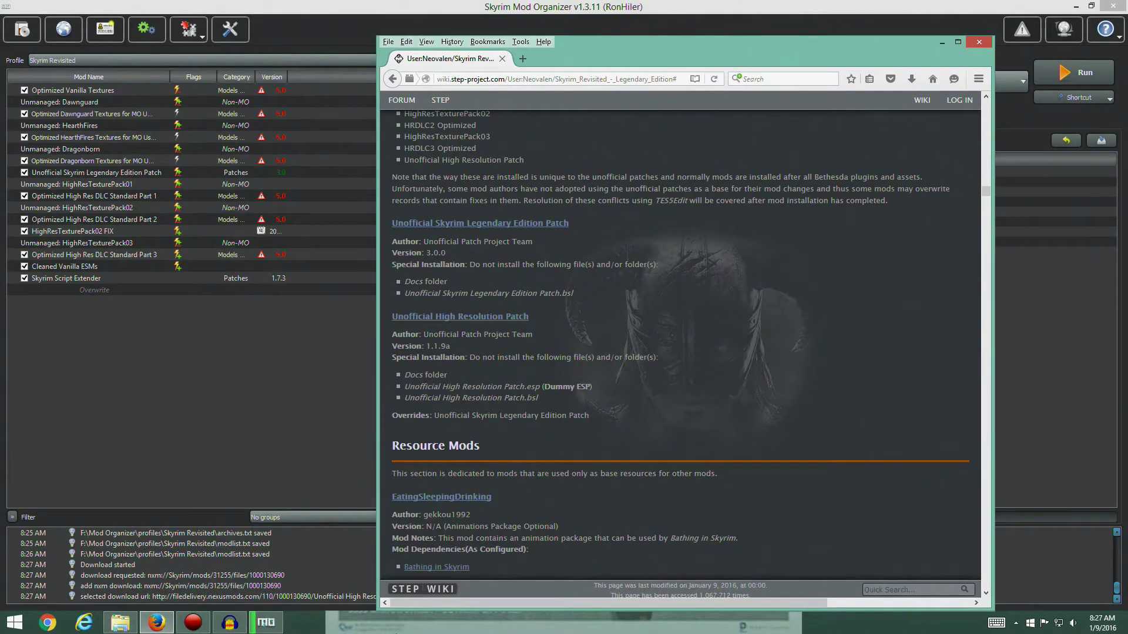
{"action": "left_click", "coordinate": [266, 622]}
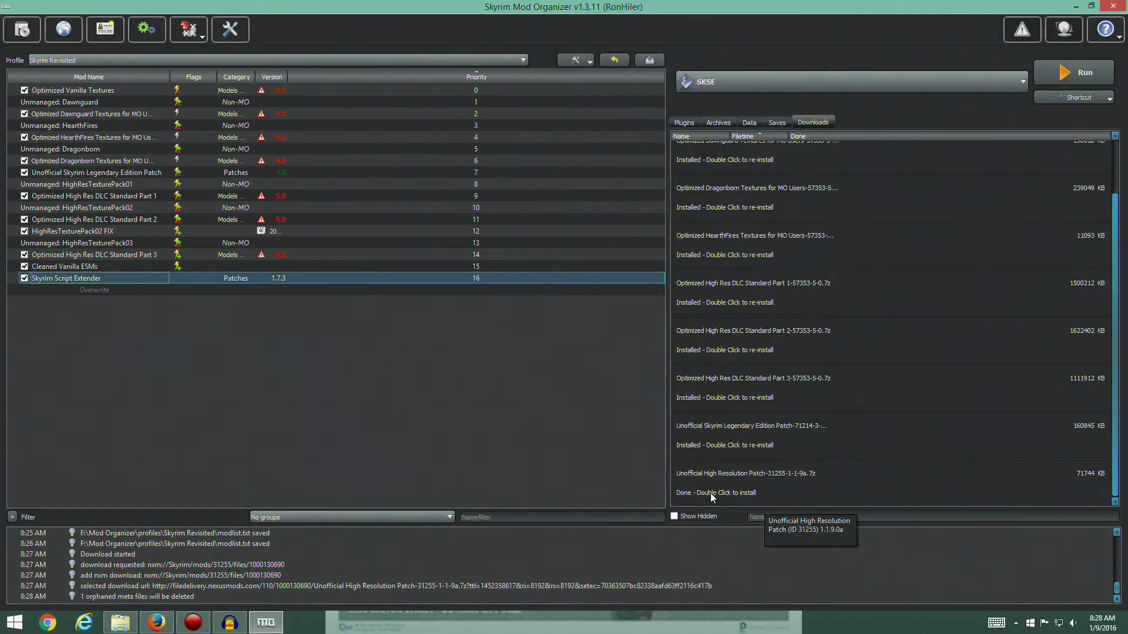
{"action": "double_click", "coordinate": [733, 476]}
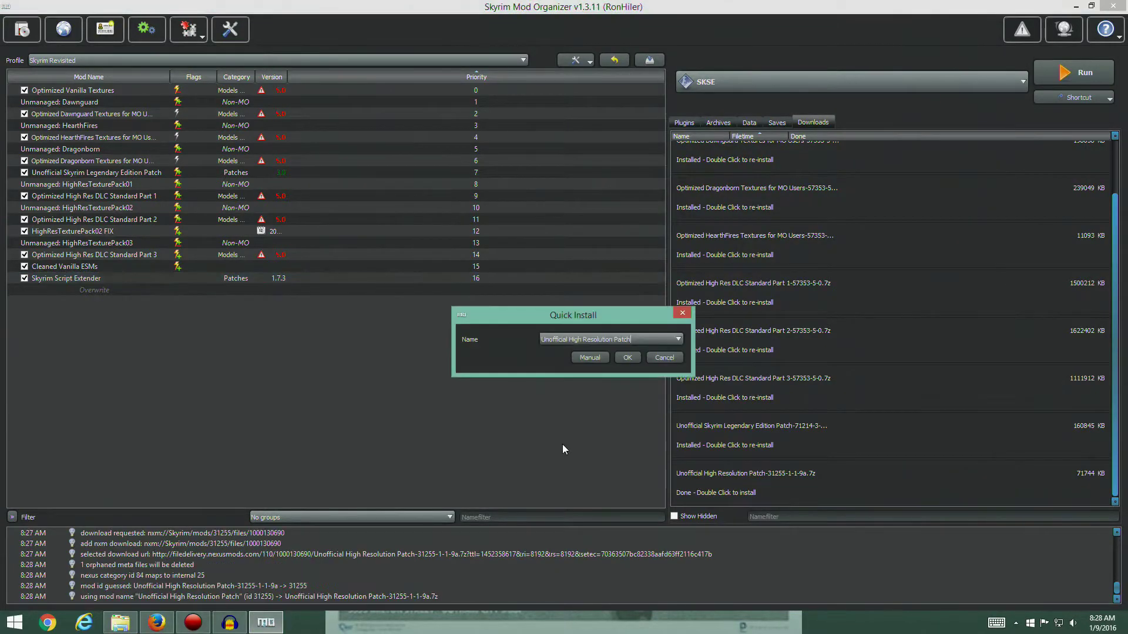
{"action": "left_click", "coordinate": [590, 358]}
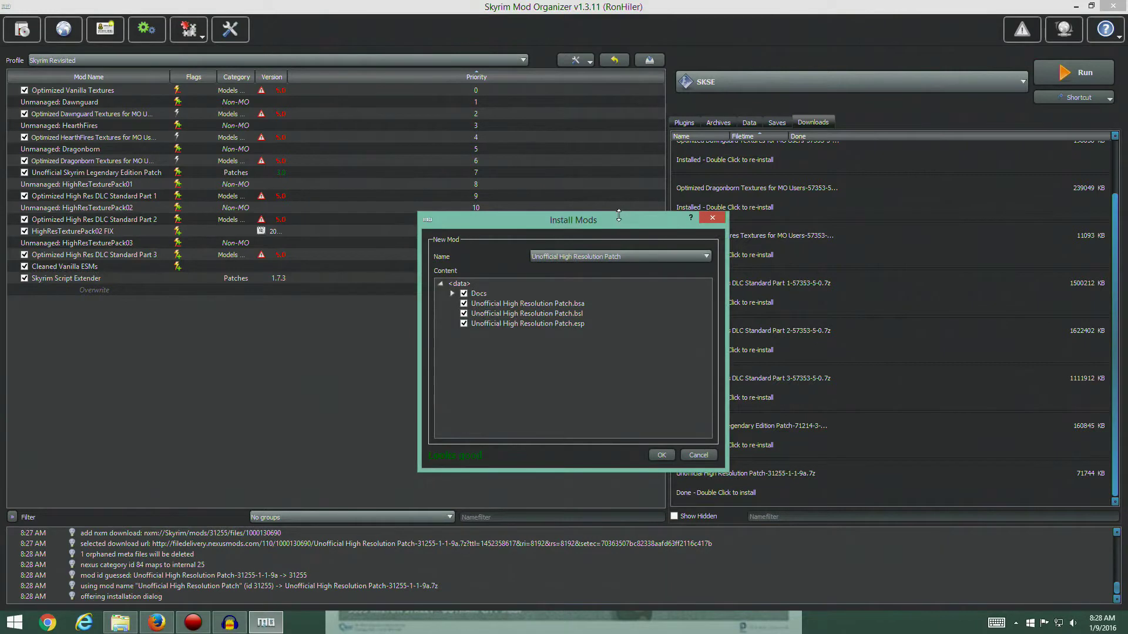
{"action": "left_click_drag", "start_coordinate": [603, 218], "coordinate": [463, 165]}
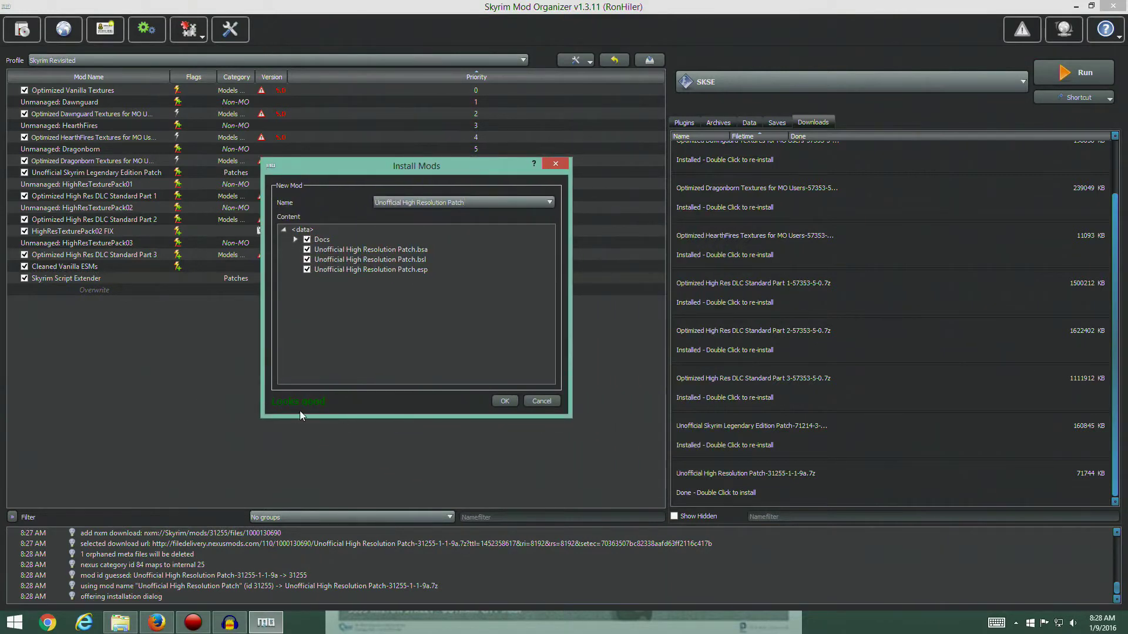
{"action": "left_click_drag", "start_coordinate": [469, 168], "coordinate": [954, 180]}
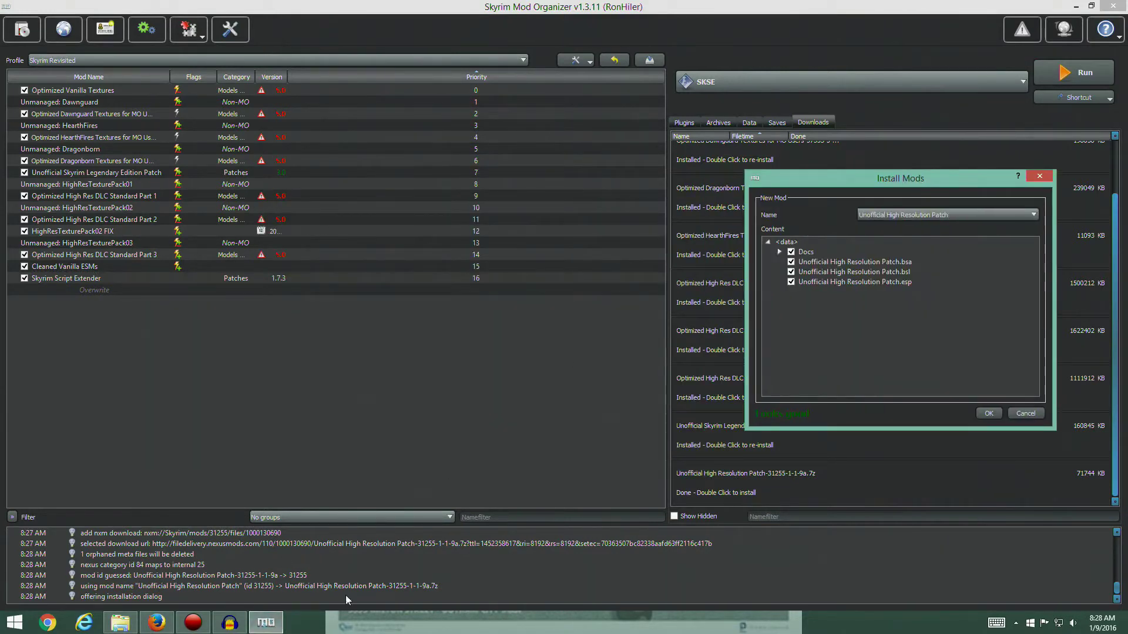
- Place the guide beside the install dialog and install the Unofficial High Resolution Patch without the Docs folder, the .bsl file and the .esp file
{"action": "left_click", "coordinate": [156, 624]}
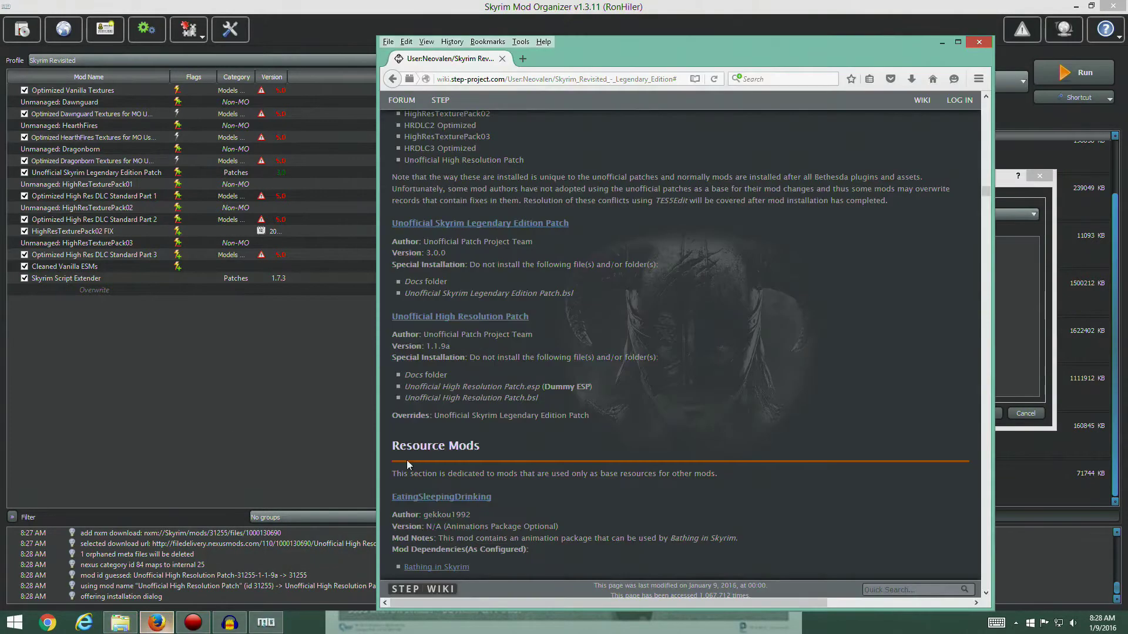
{"action": "left_click_drag", "start_coordinate": [826, 44], "coordinate": [457, 33]}
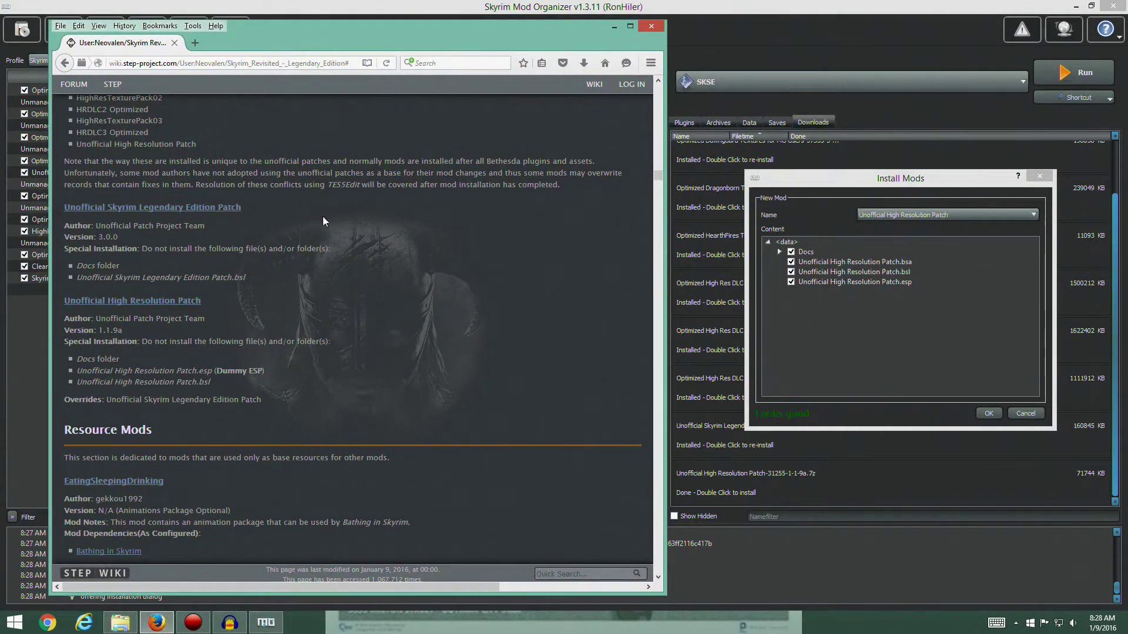
{"action": "left_click", "coordinate": [791, 251]}
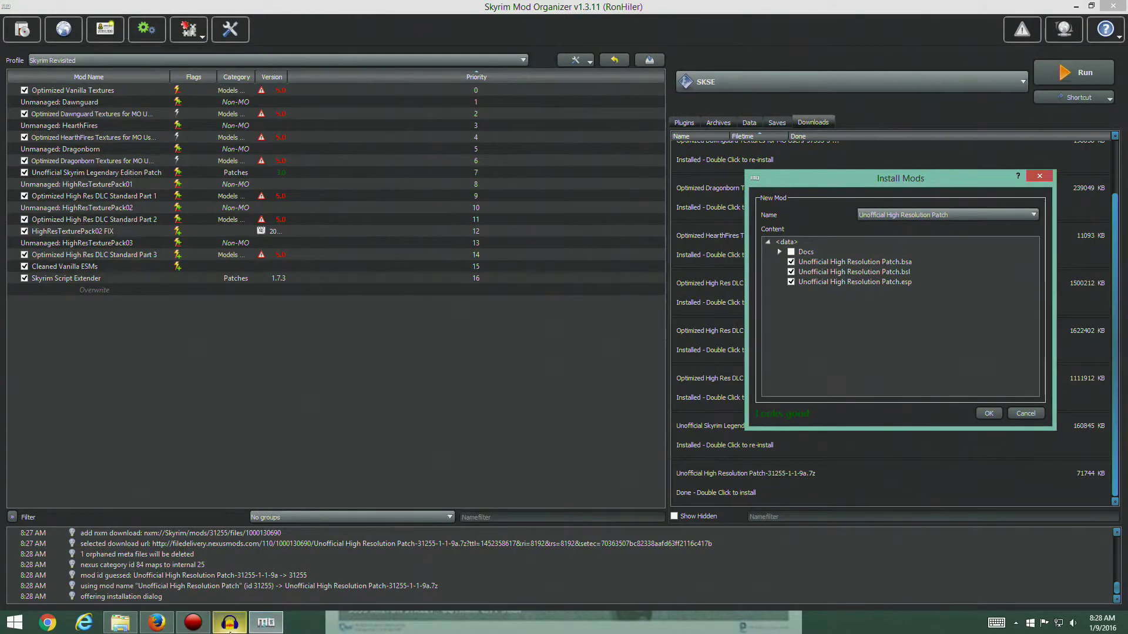
{"action": "mouse_move", "coordinate": [232, 629]}
{"action": "left_click", "coordinate": [156, 622]}
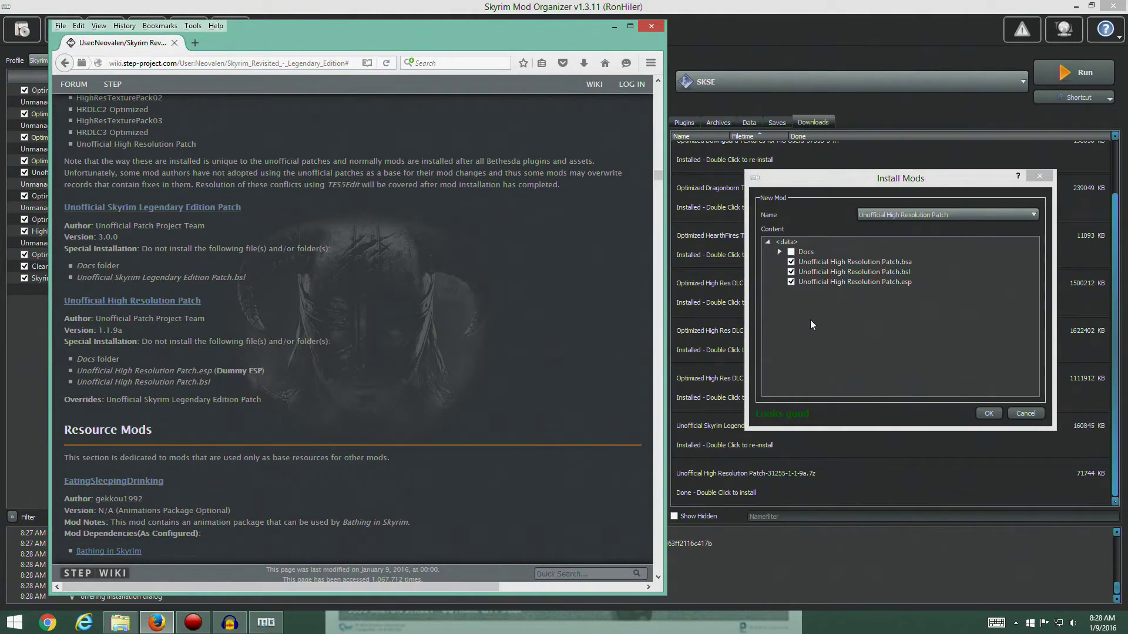
{"action": "left_click", "coordinate": [791, 282]}
{"action": "left_click", "coordinate": [791, 272]}
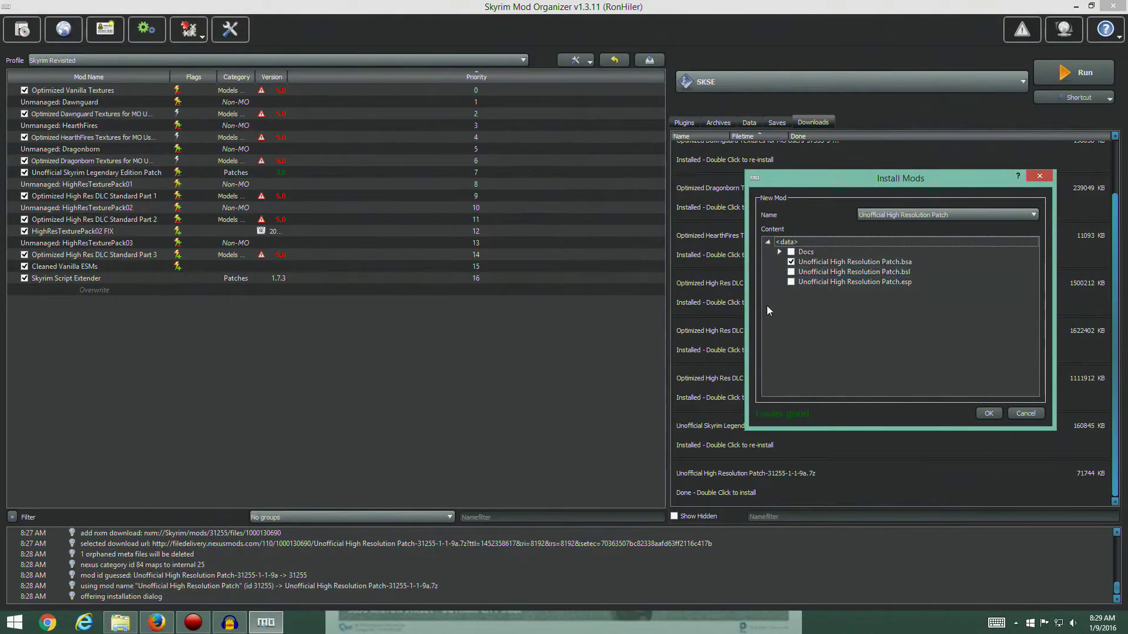
{"action": "left_click", "coordinate": [989, 414]}
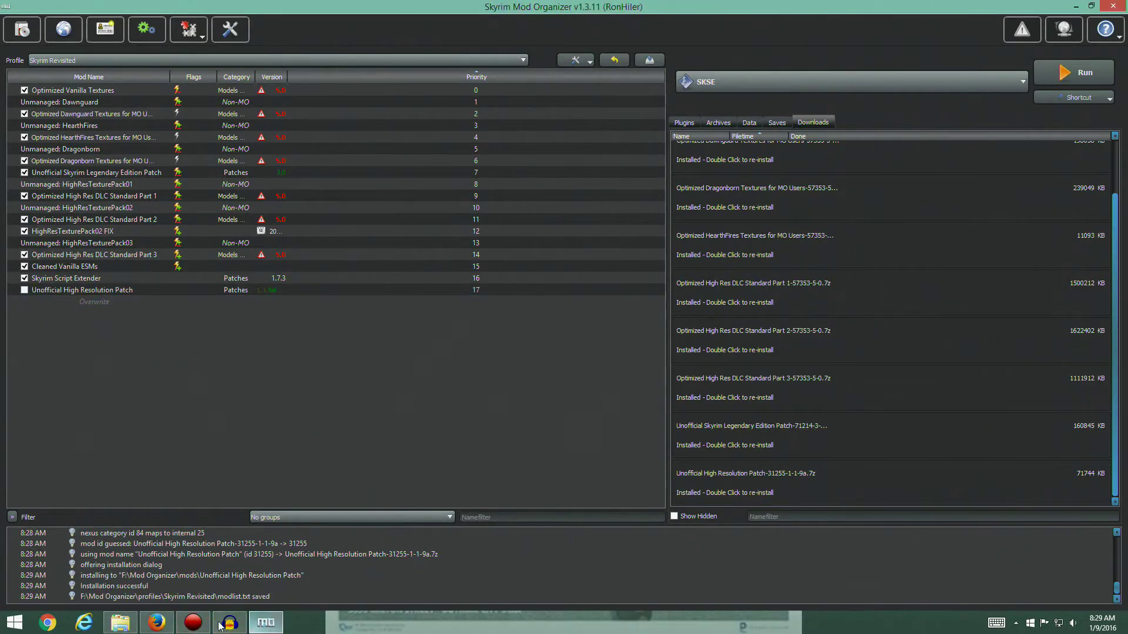
- Check the guide's mod order, move the Unofficial High Resolution Patch to priority 15 after Optimized High Res DLC Standard Part 3, and enable it
{"action": "left_click", "coordinate": [157, 623]}
{"action": "scroll", "coordinate": [223, 351], "scroll_direction": "up", "scroll_amount": 4}
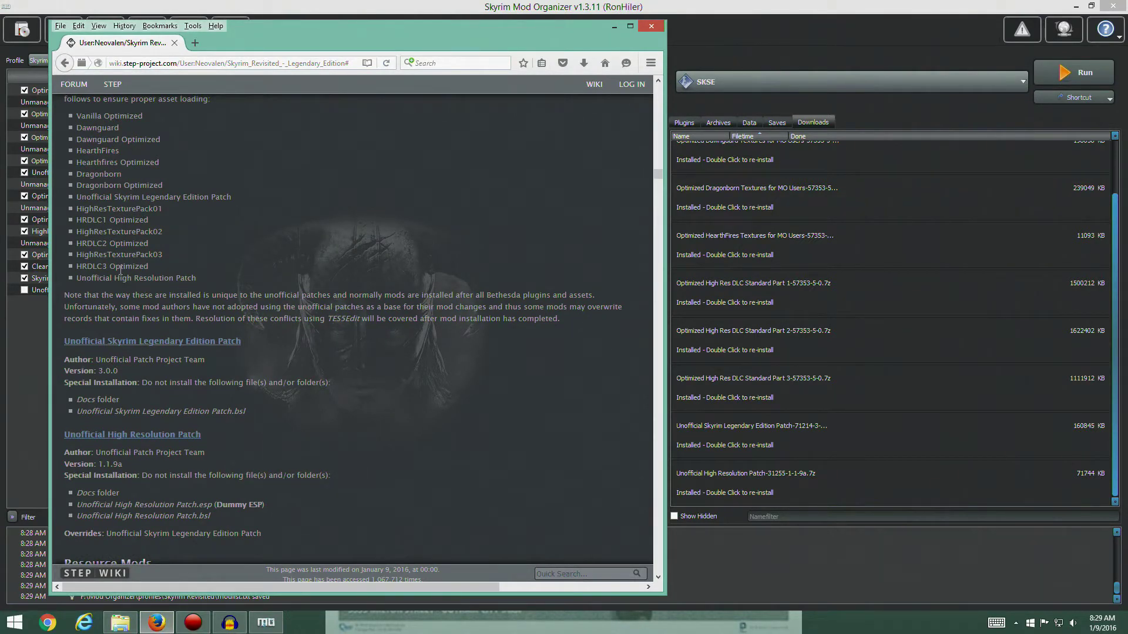
{"action": "left_click", "coordinate": [44, 333]}
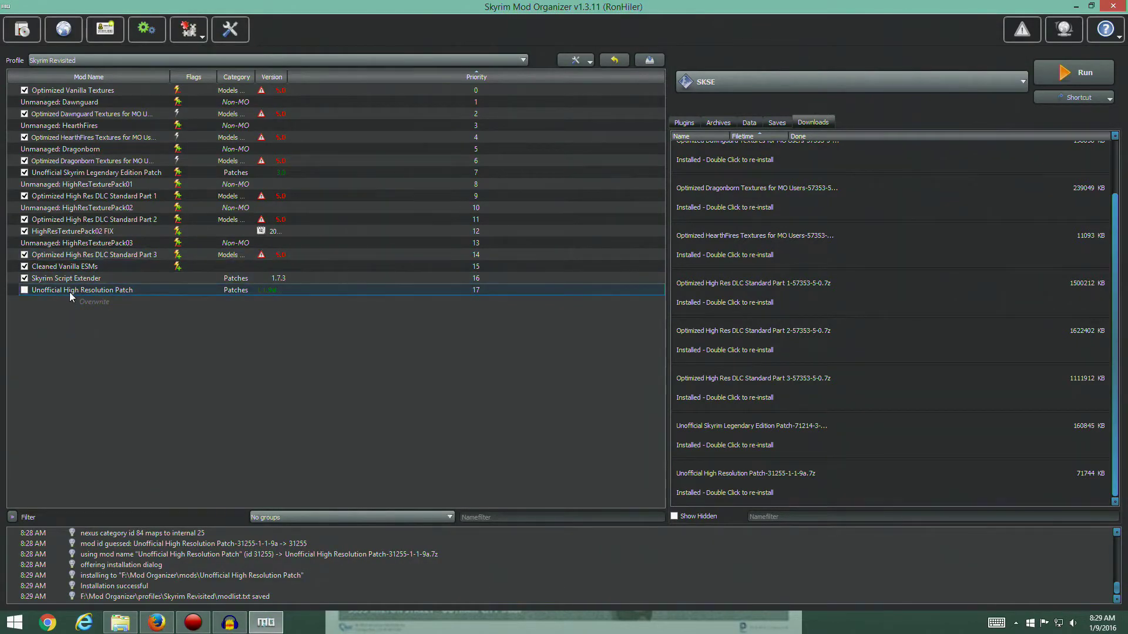
{"action": "left_click_drag", "start_coordinate": [73, 290], "coordinate": [110, 269]}
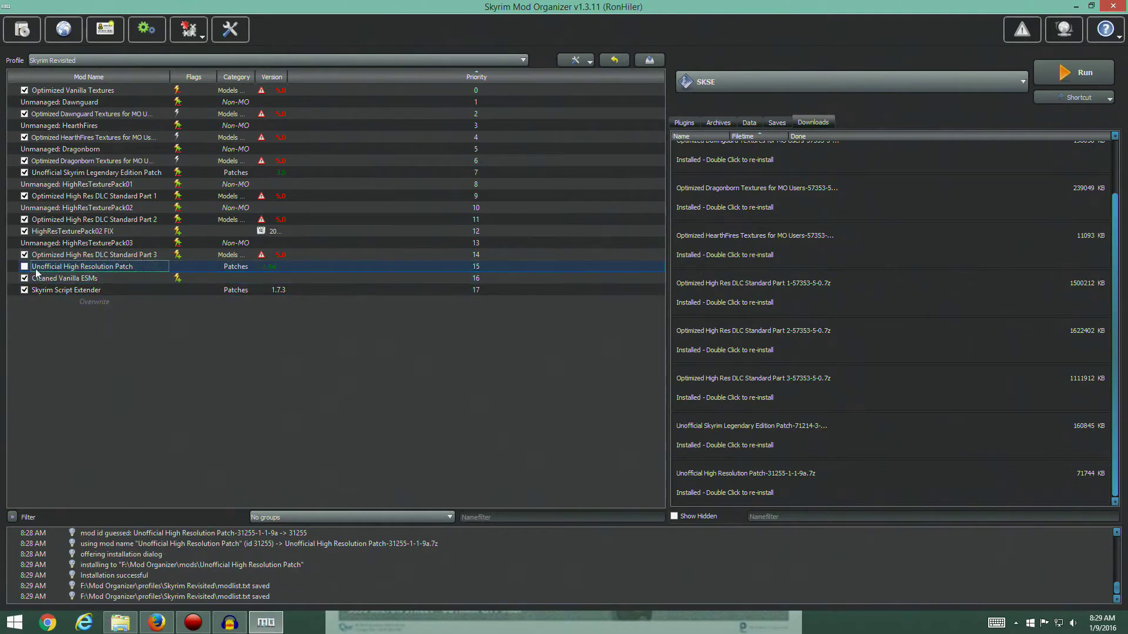
{"action": "left_click", "coordinate": [684, 122]}
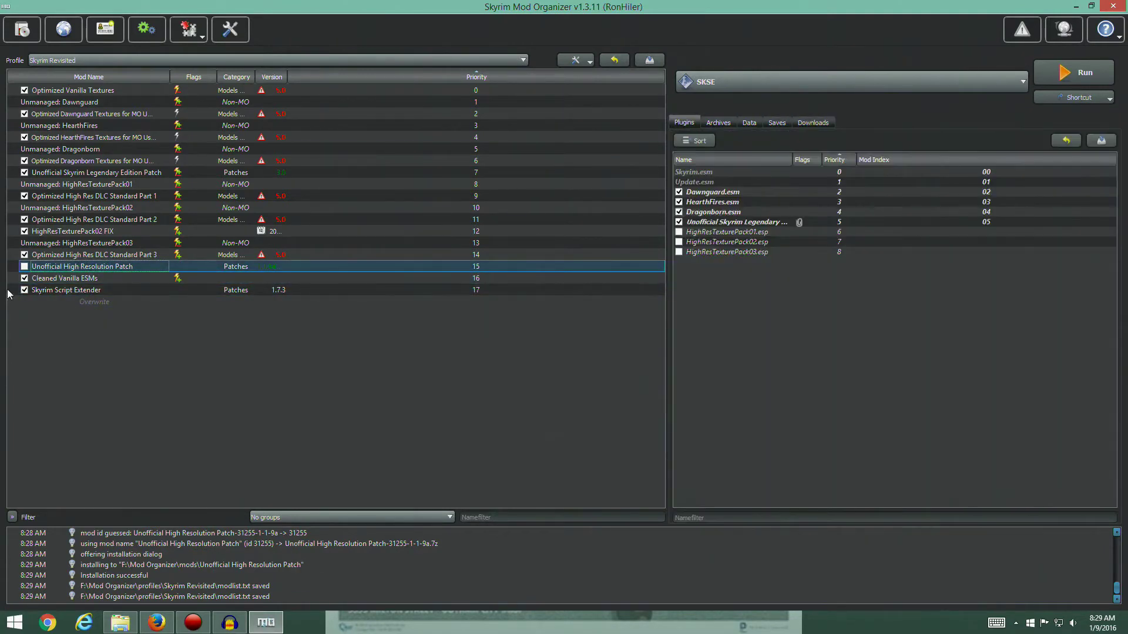
{"action": "left_click", "coordinate": [24, 267]}
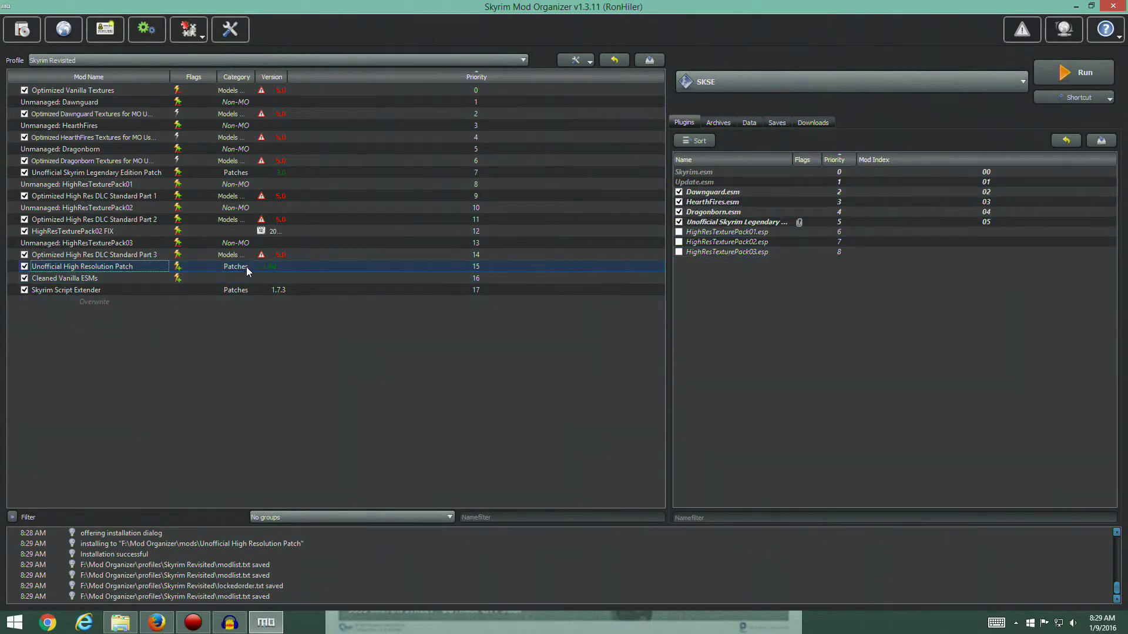
- Ignore the available updates for the optimized Vanilla, Dawnguard, HearthFires and Dragonborn texture mods
{"action": "right_click", "coordinate": [263, 91]}
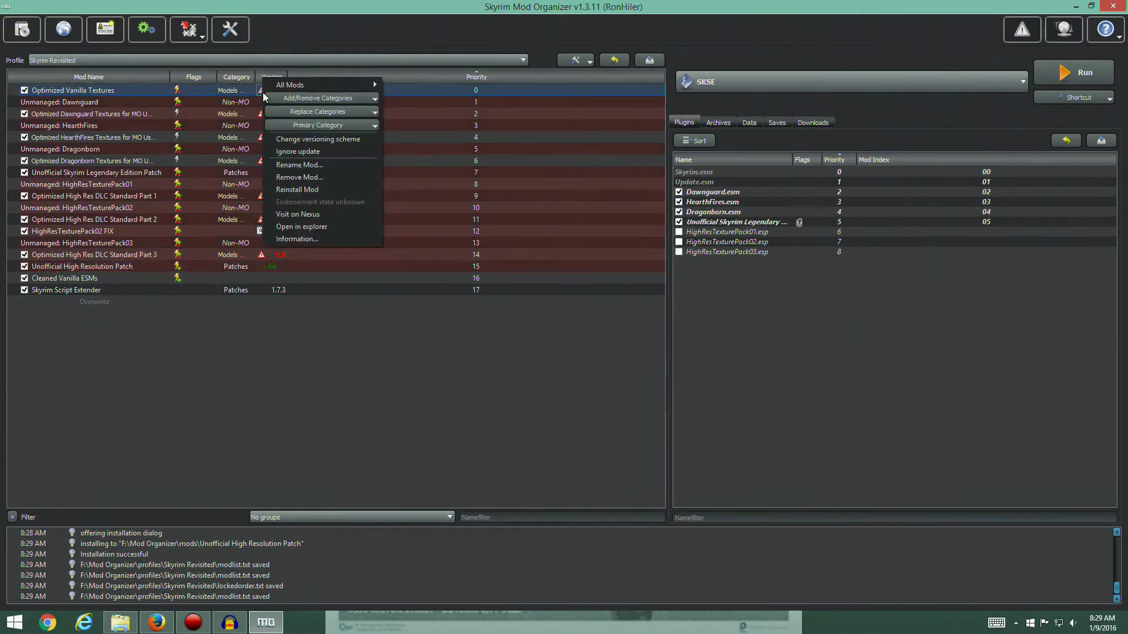
{"action": "left_click", "coordinate": [305, 154]}
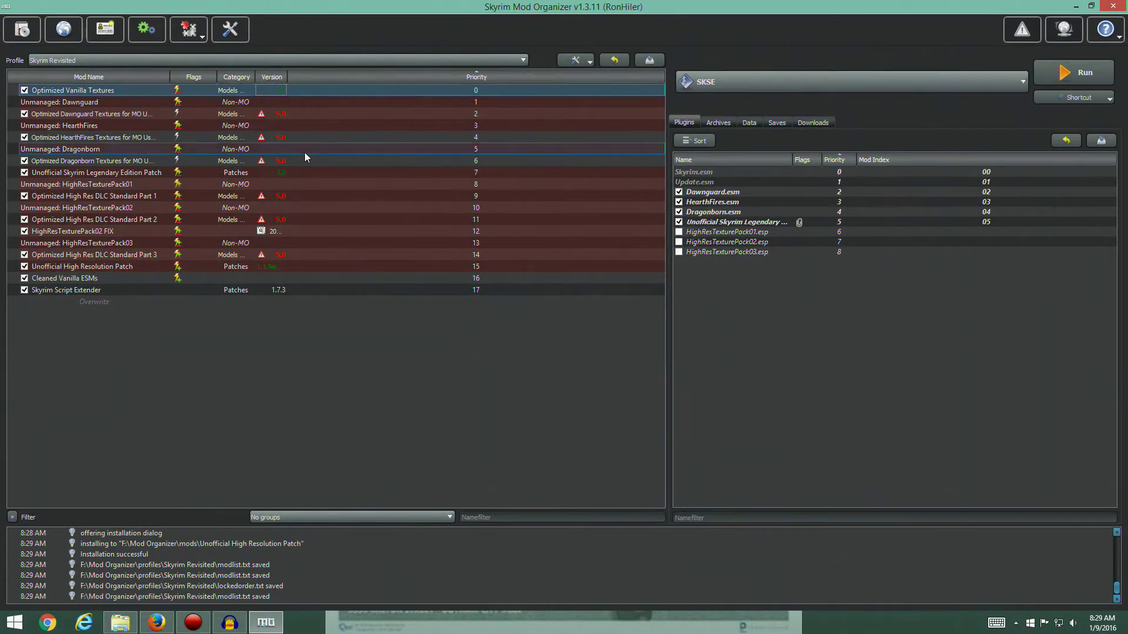
{"action": "right_click", "coordinate": [264, 114]}
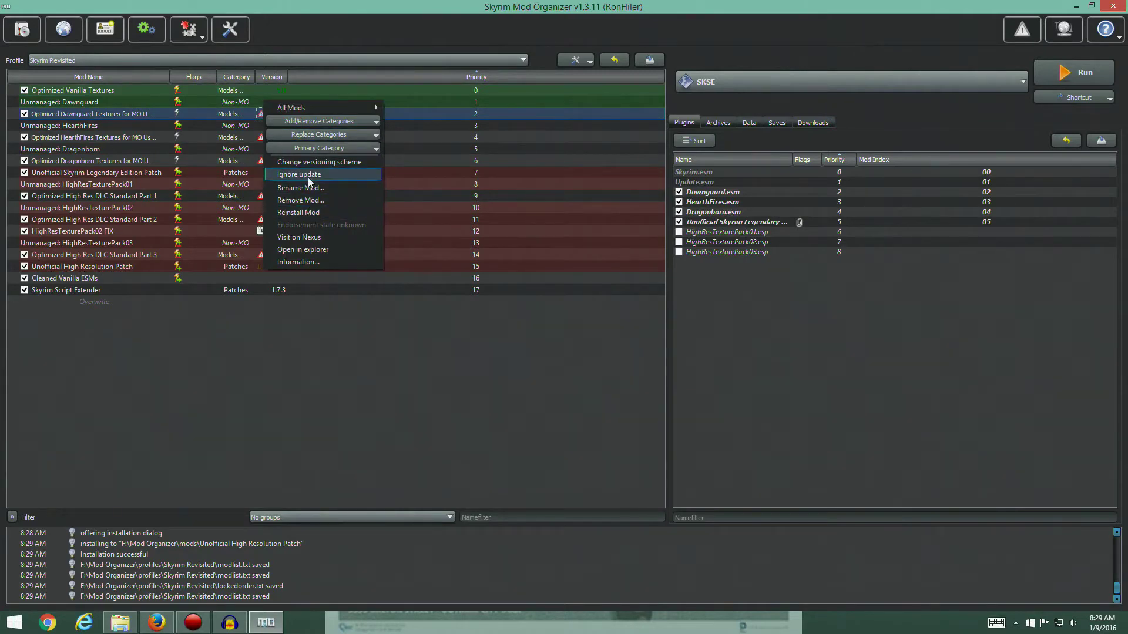
{"action": "left_click", "coordinate": [308, 176]}
{"action": "right_click", "coordinate": [263, 137]}
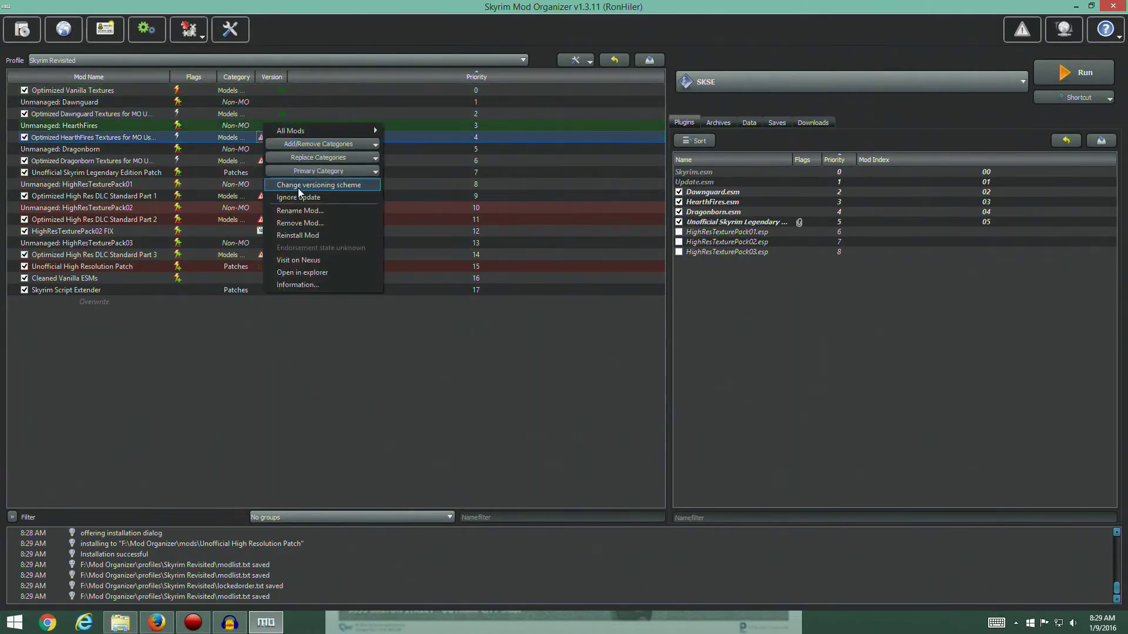
{"action": "left_click", "coordinate": [290, 198]}
{"action": "right_click", "coordinate": [263, 161]}
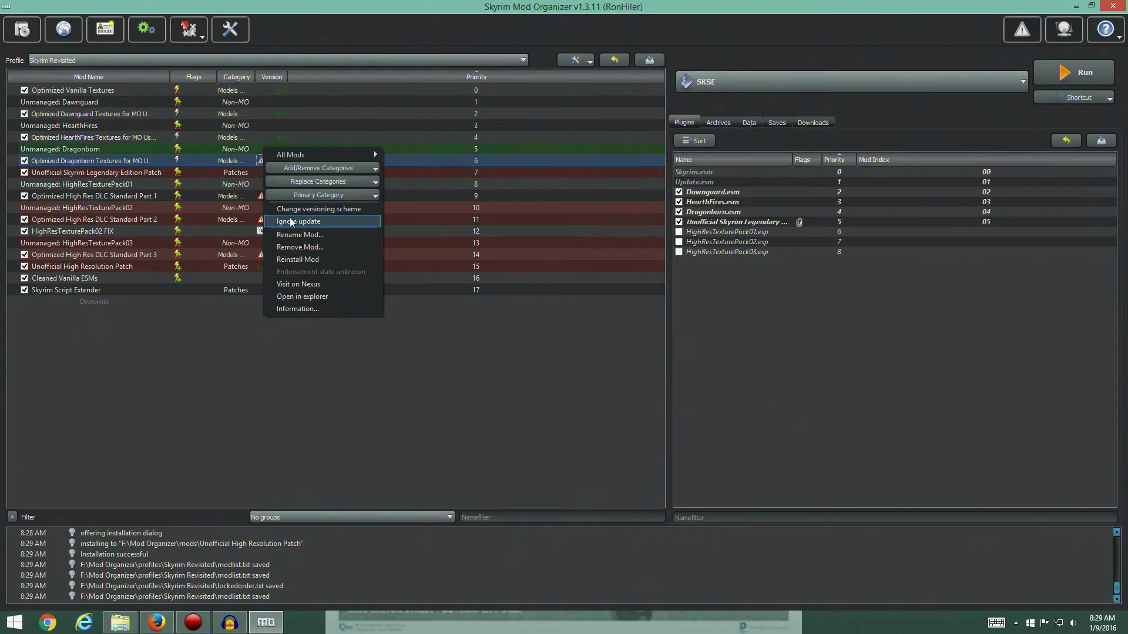
{"action": "left_click", "coordinate": [292, 224]}
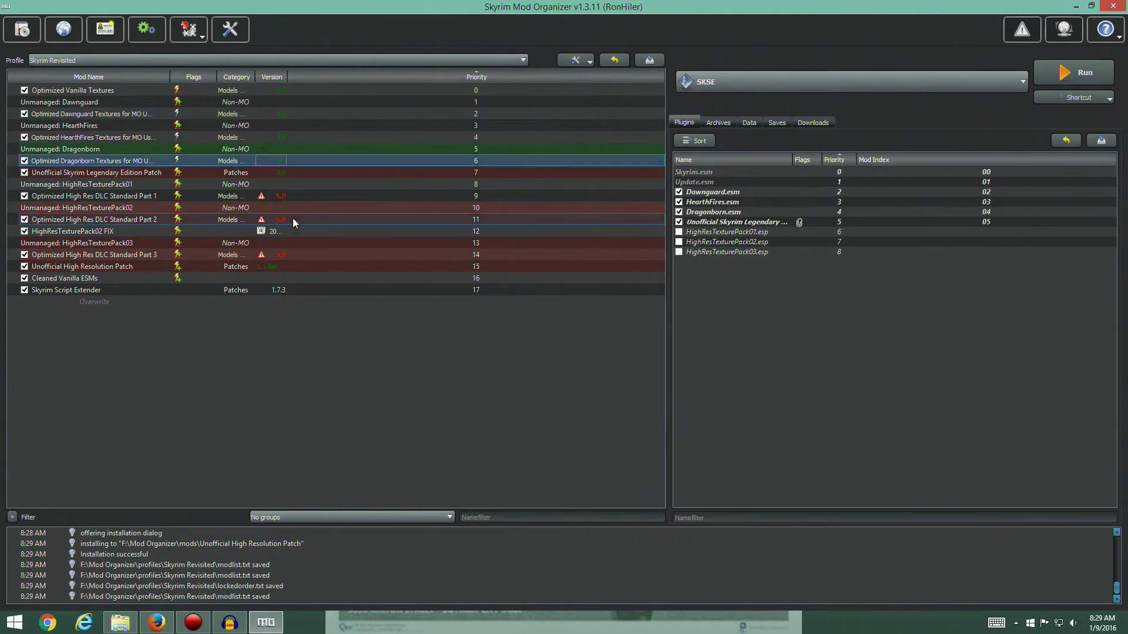
- Ignore the available updates for Optimized High Res DLC Standard Part 1, Part 2 and Part 3
{"action": "right_click", "coordinate": [260, 194]}
{"action": "left_click", "coordinate": [291, 253]}
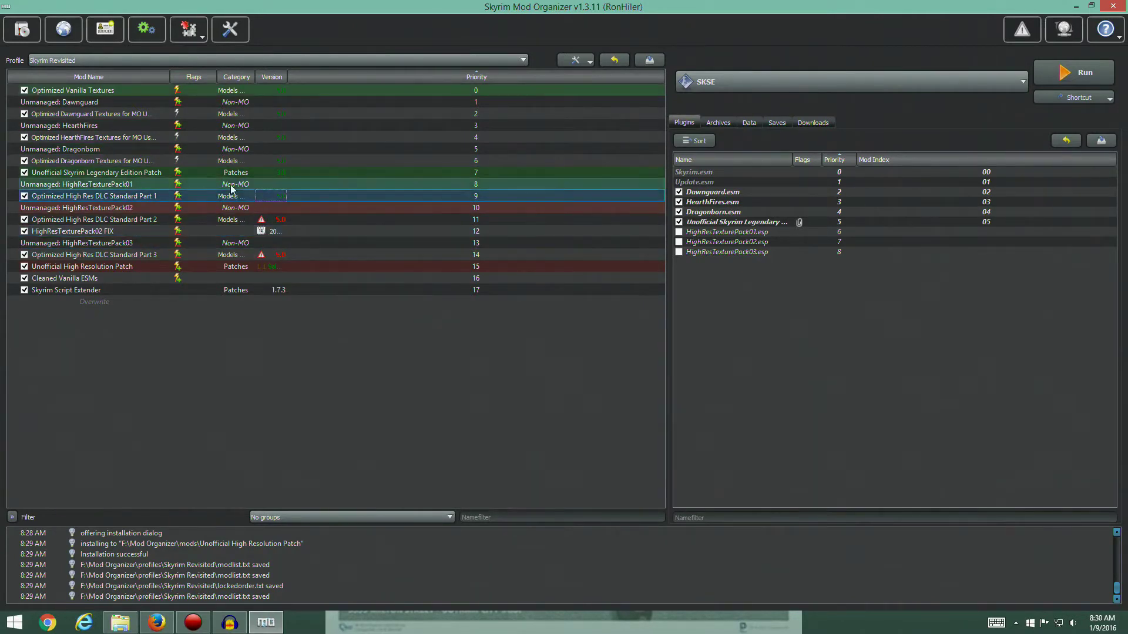
{"action": "left_click", "coordinate": [263, 221]}
{"action": "right_click", "coordinate": [262, 222]}
{"action": "left_click", "coordinate": [292, 279]}
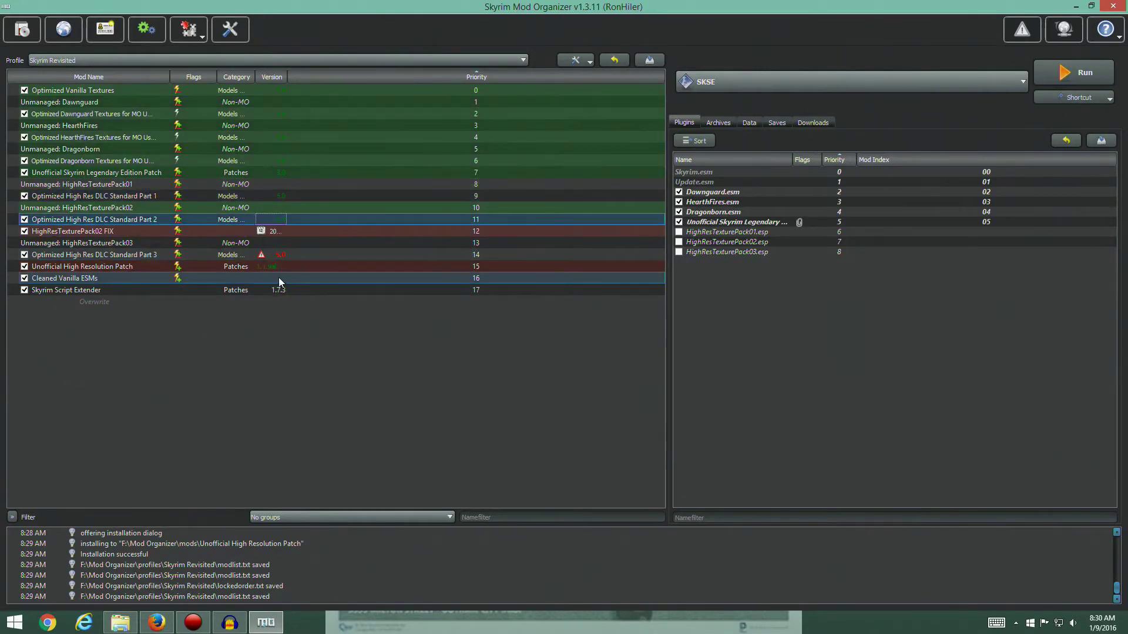
{"action": "right_click", "coordinate": [262, 255]}
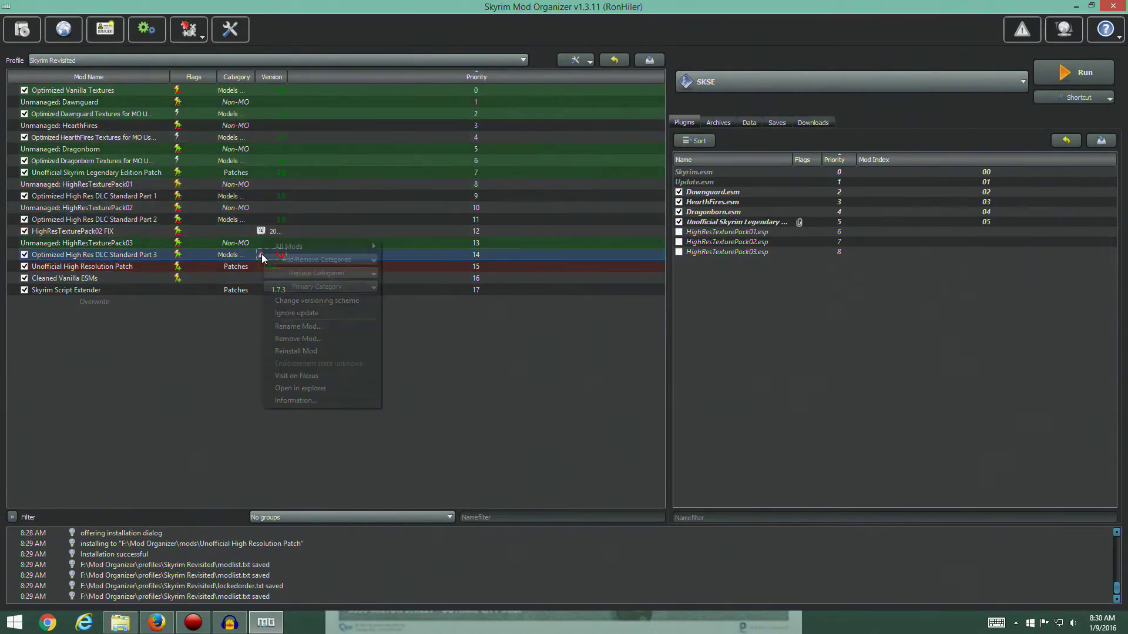
{"action": "left_click", "coordinate": [293, 314]}
{"action": "left_click", "coordinate": [376, 360]}
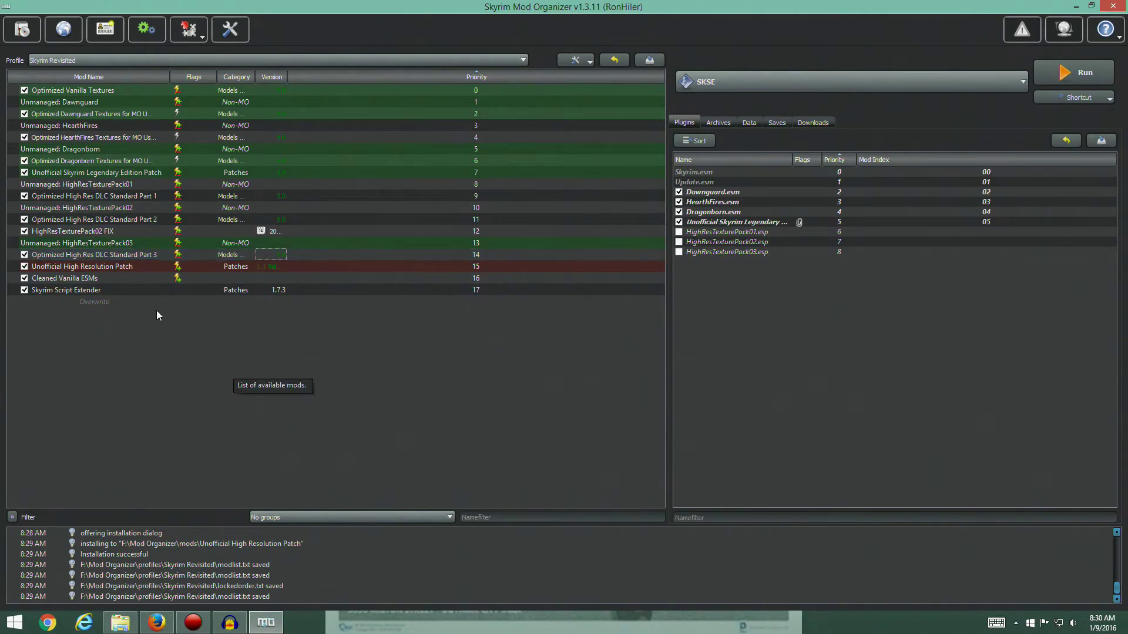
- Disable the HighResTexturePack02 FIX mod and select the Unofficial High Resolution Patch in the mod list
{"action": "left_click", "coordinate": [120, 294]}
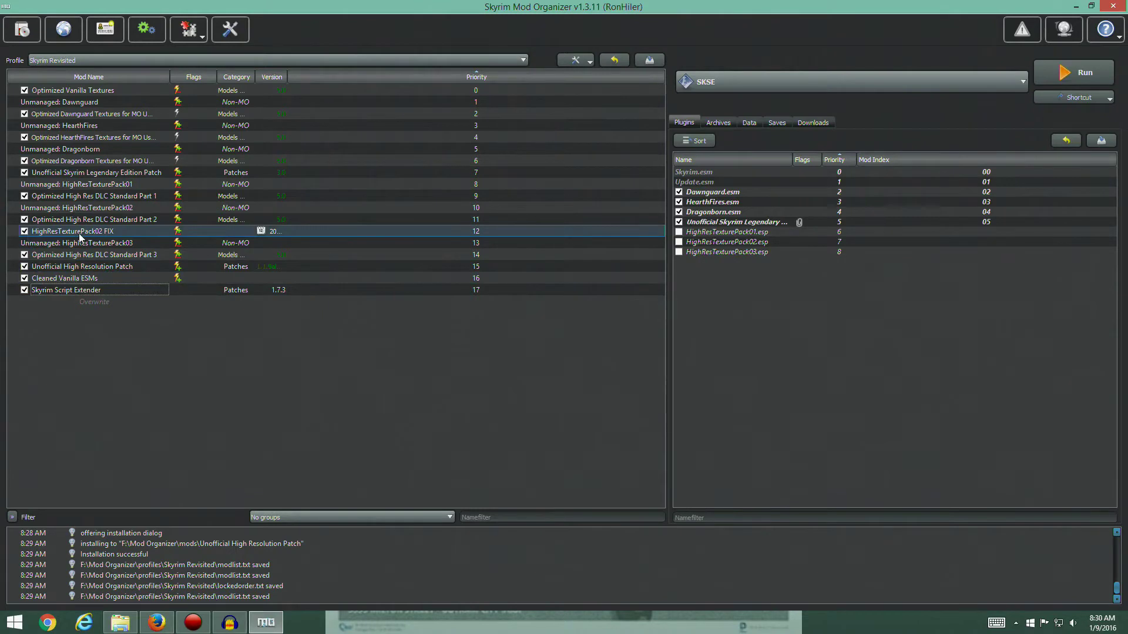
{"action": "left_click", "coordinate": [25, 231]}
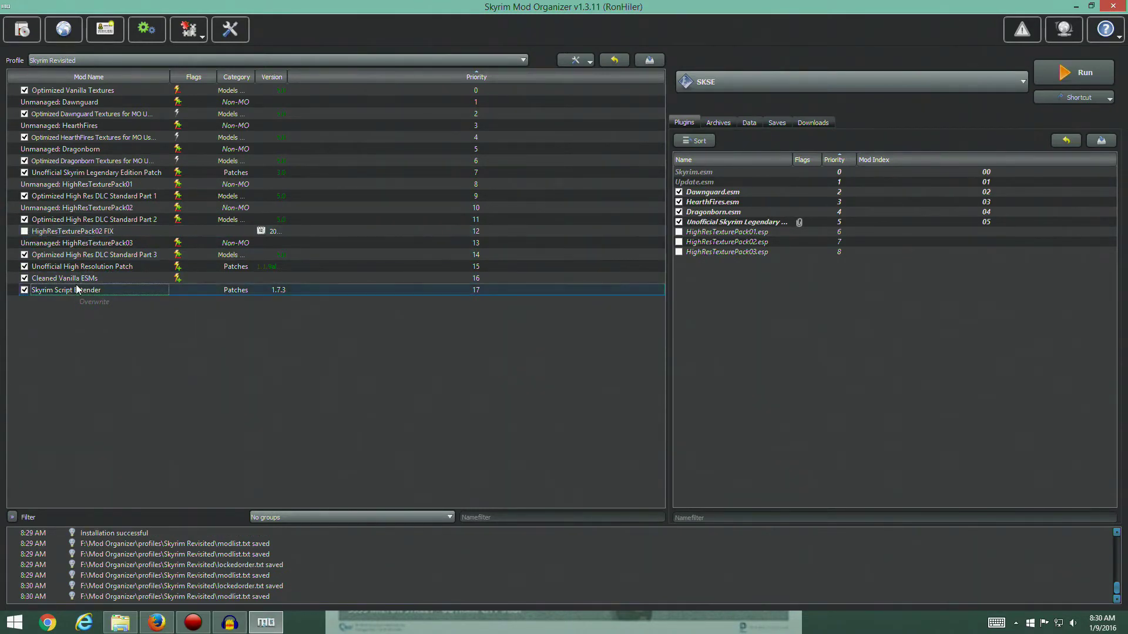
{"action": "left_click", "coordinate": [69, 267]}
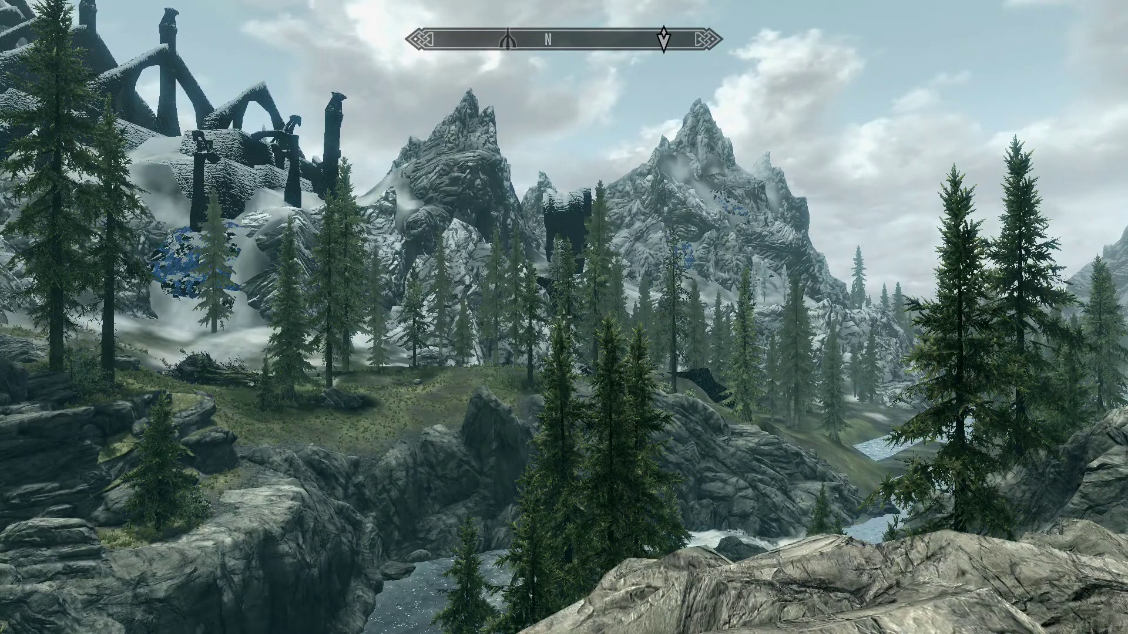
- Quit Skyrim to the desktop without saving
{"action": "key", "text": "Escape"}
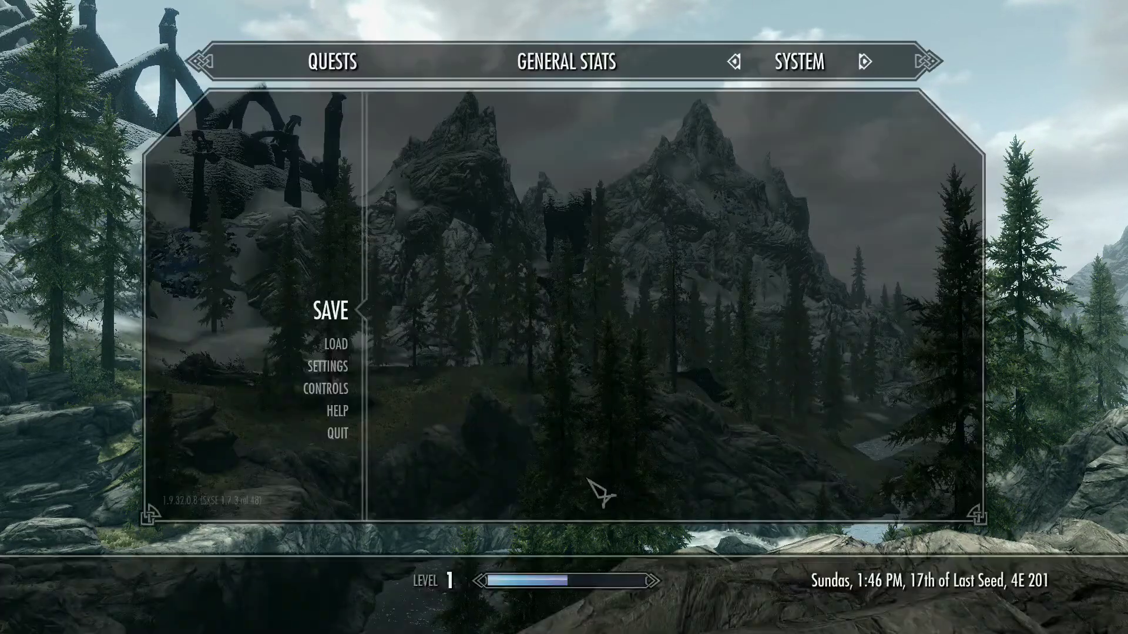
{"action": "left_click", "coordinate": [341, 434]}
{"action": "left_click", "coordinate": [416, 327]}
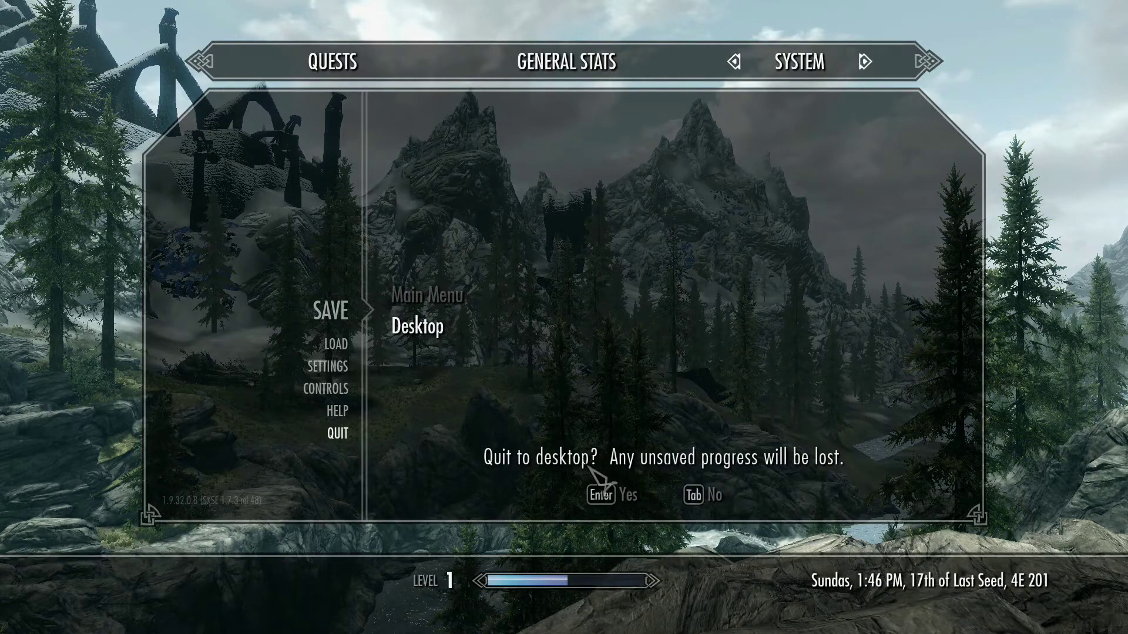
{"action": "left_click", "coordinate": [611, 497]}
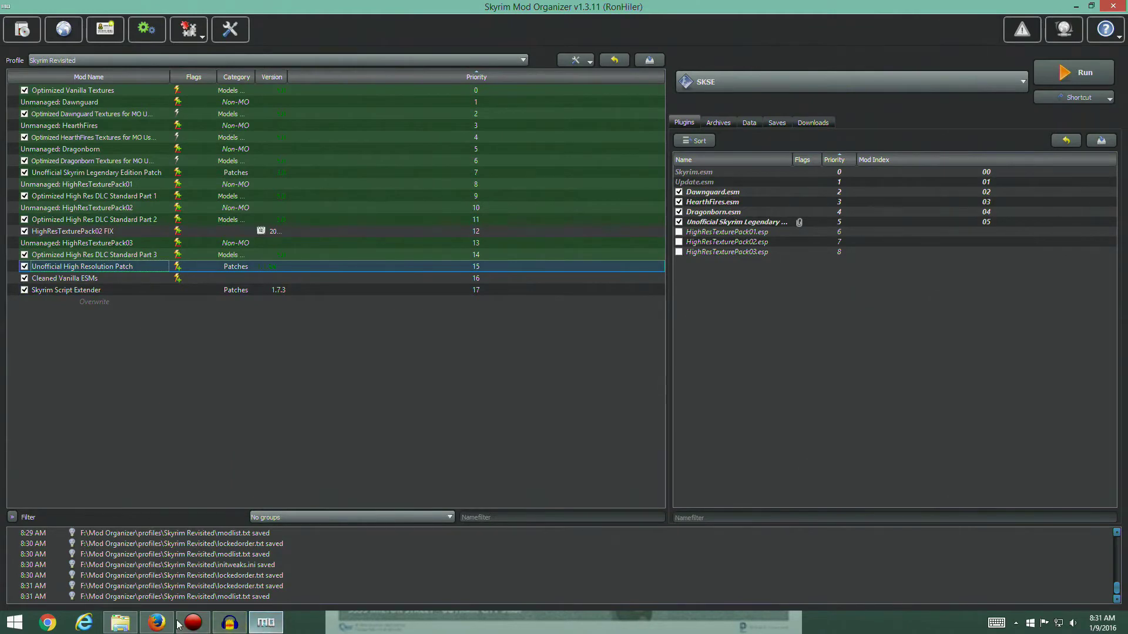
- Switch to Firefox and review the guide's unofficial patch instructions and the start of the Resource Mods section
{"action": "left_click", "coordinate": [156, 622]}
{"action": "scroll", "coordinate": [241, 342], "scroll_direction": "down", "scroll_amount": 5}
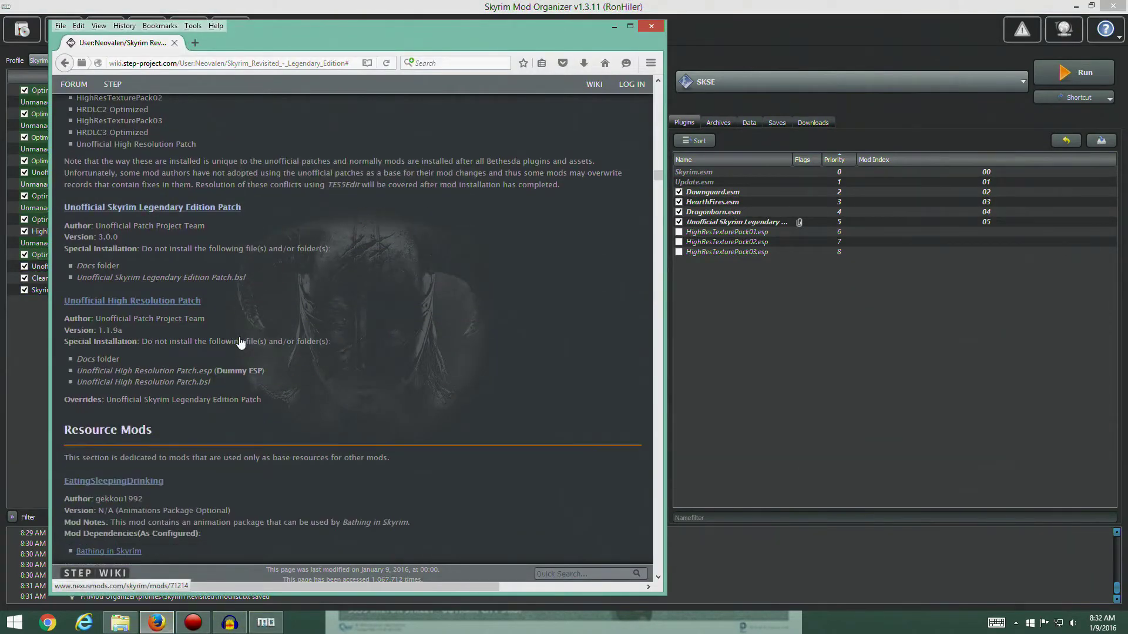
{"action": "scroll", "coordinate": [296, 267], "scroll_direction": "up", "scroll_amount": 5}
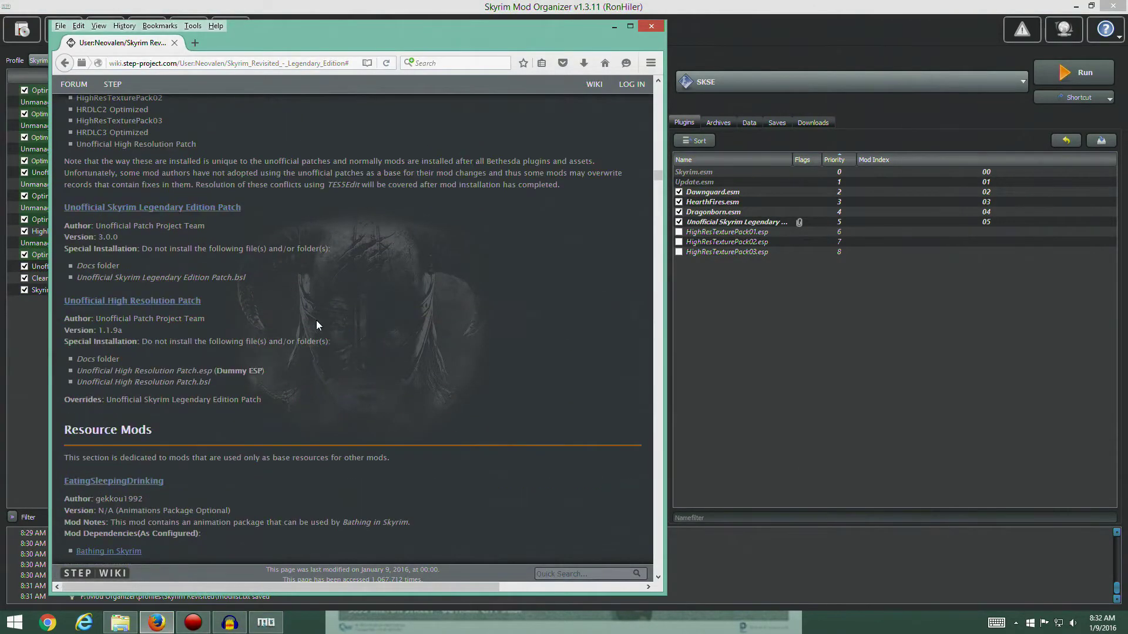
- Recheck the guide's unofficial patch loading order and special installation notes, and read the Resource Mods entries
{"action": "scroll", "coordinate": [297, 293], "scroll_direction": "up", "scroll_amount": 4}
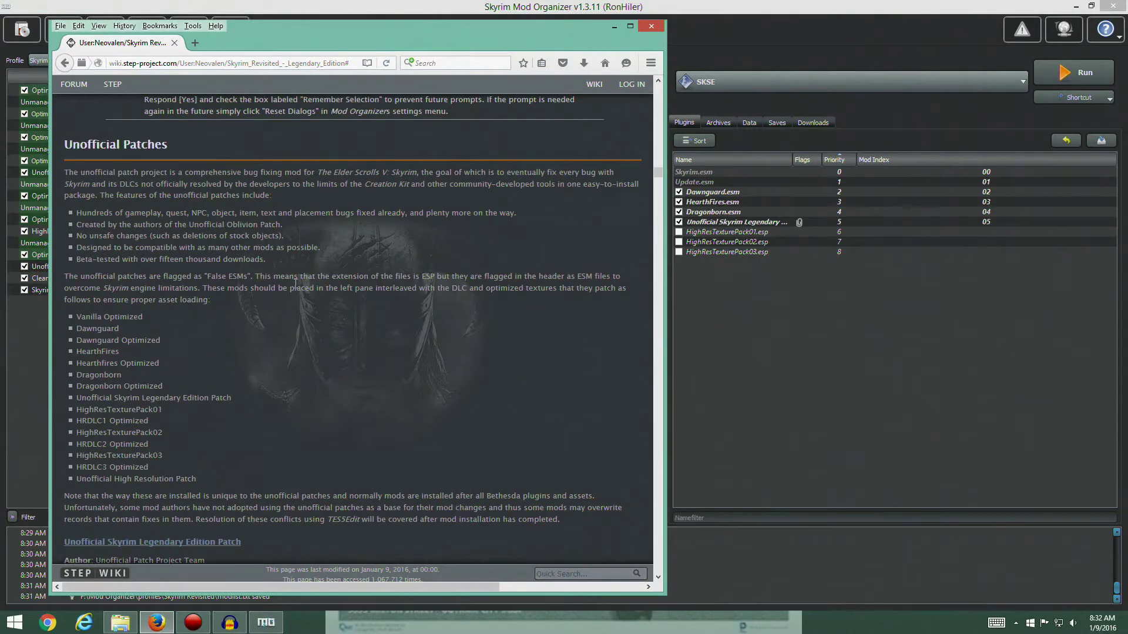
{"action": "scroll", "coordinate": [229, 210], "scroll_direction": "down", "scroll_amount": 4}
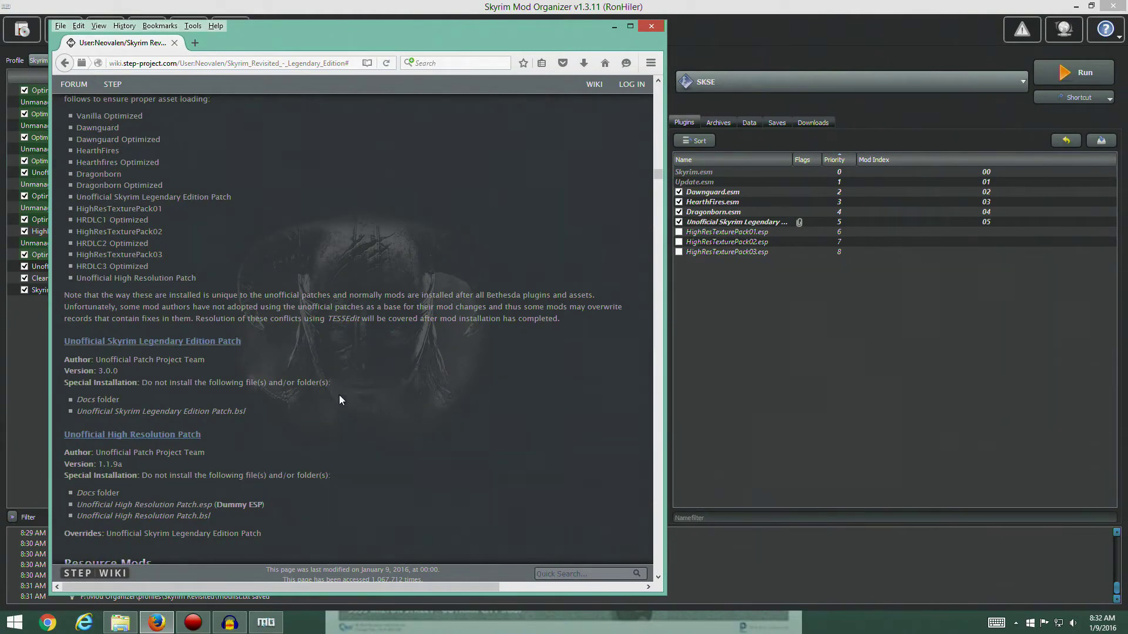
{"action": "scroll", "coordinate": [338, 391], "scroll_direction": "down", "scroll_amount": 6}
{"action": "scroll", "coordinate": [170, 239], "scroll_direction": "up", "scroll_amount": 1}
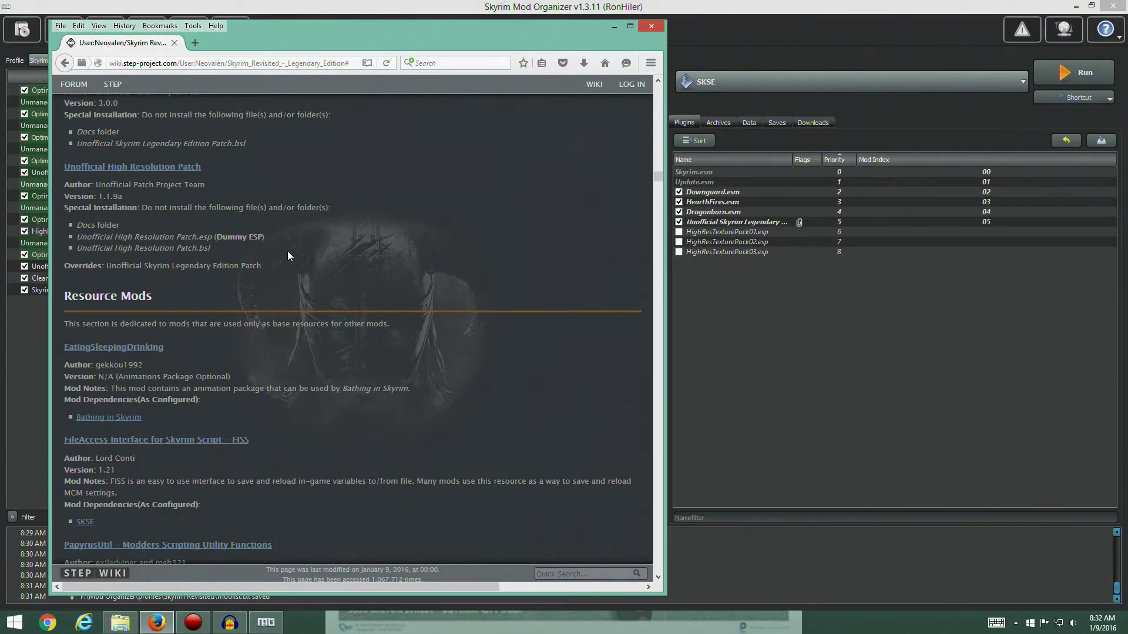
{"action": "scroll", "coordinate": [288, 262], "scroll_direction": "down", "scroll_amount": 4}
{"action": "scroll", "coordinate": [281, 260], "scroll_direction": "up", "scroll_amount": 1}
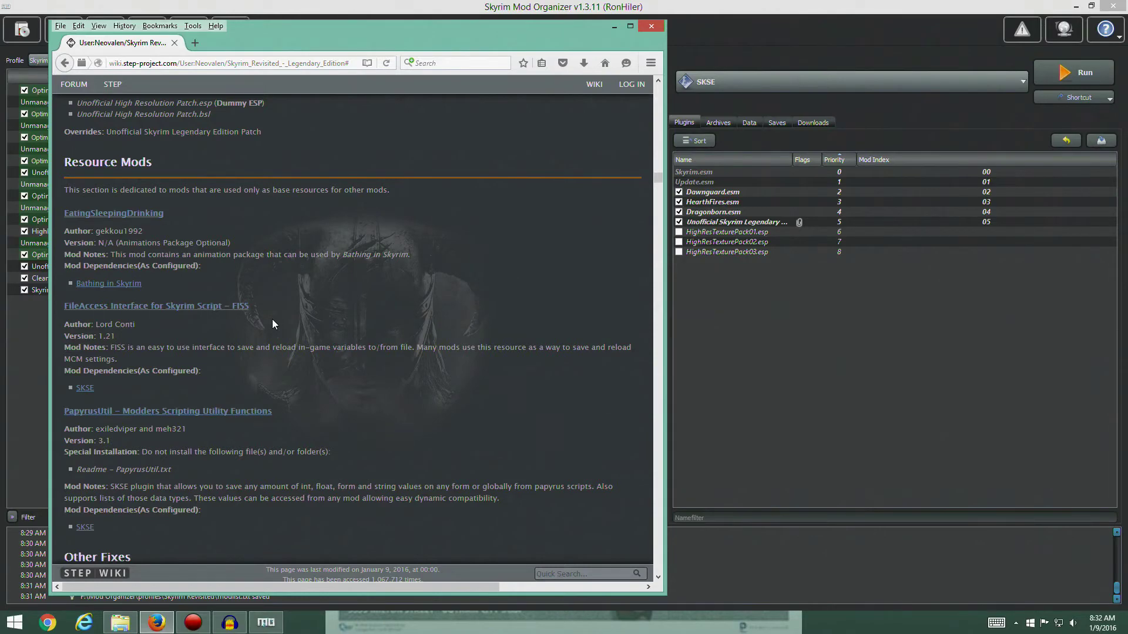
- Open the EatingSleepingDrinking mod page from the guide and download its optional Animations Package with the mod manager
{"action": "left_click", "coordinate": [124, 215]}
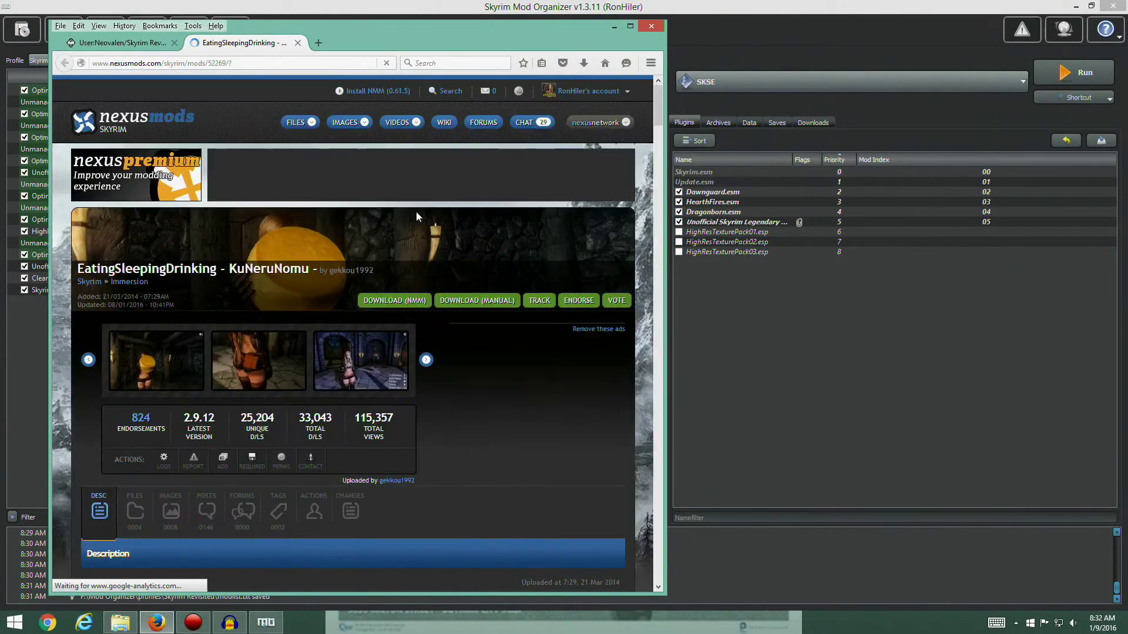
{"action": "left_click", "coordinate": [134, 41]}
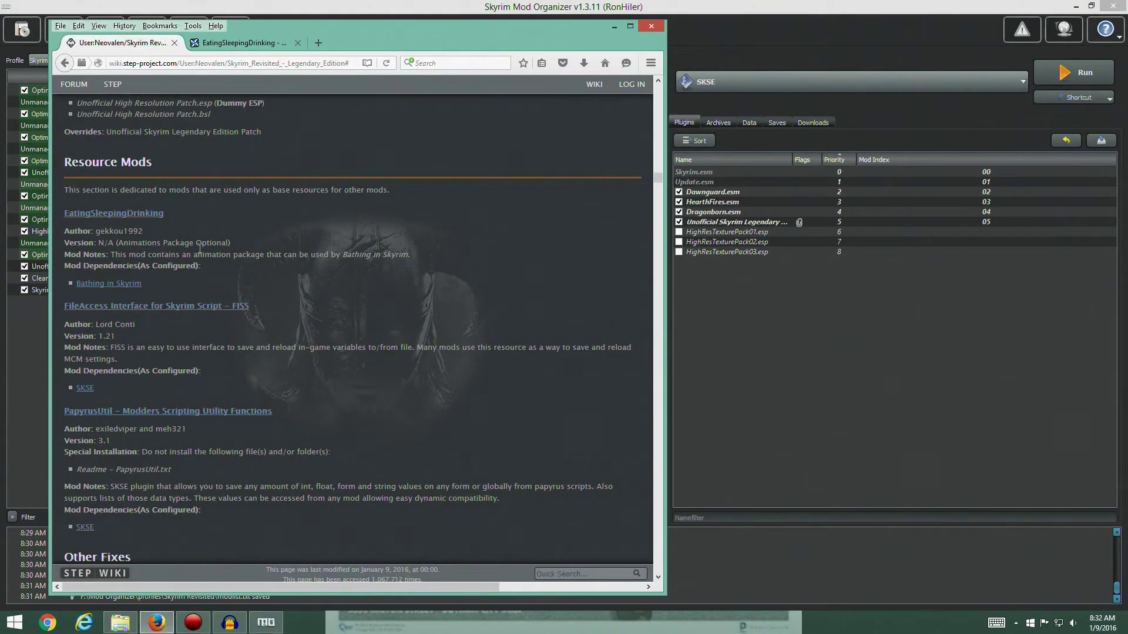
{"action": "left_click", "coordinate": [223, 45]}
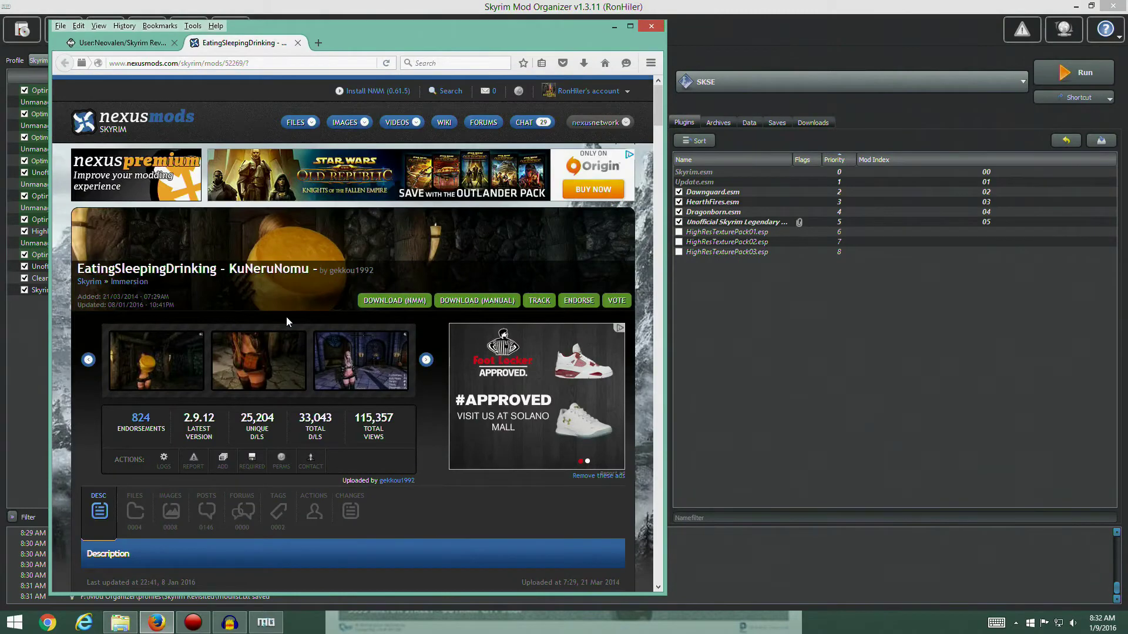
{"action": "scroll", "coordinate": [287, 322], "scroll_direction": "down", "scroll_amount": 5}
{"action": "left_click", "coordinate": [135, 242]}
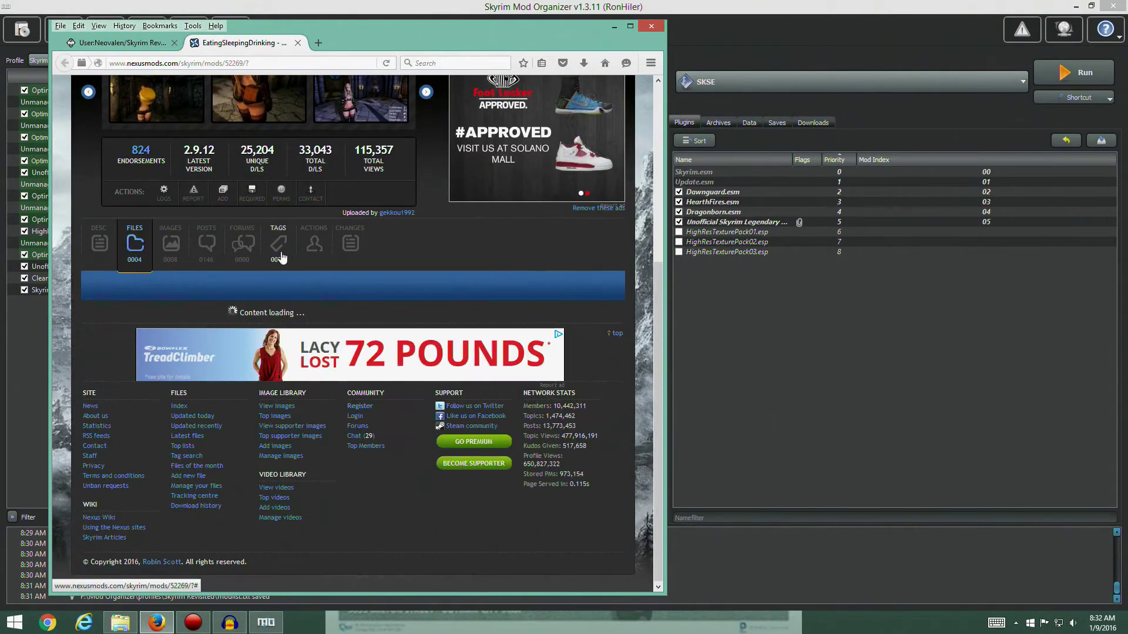
{"action": "scroll", "coordinate": [282, 256], "scroll_direction": "down", "scroll_amount": 3}
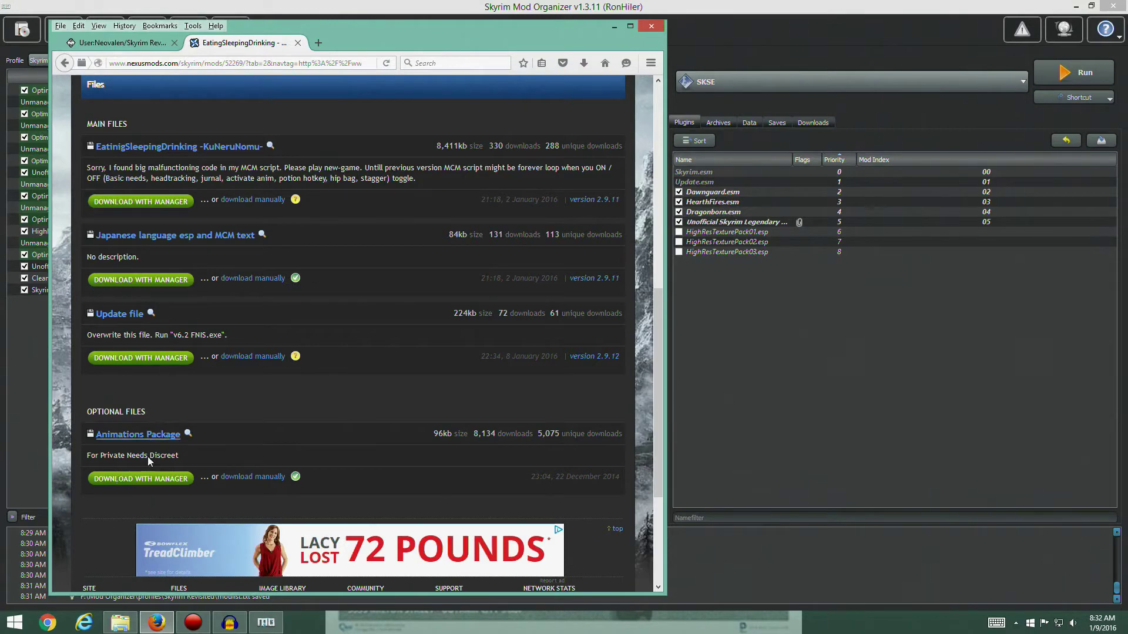
{"action": "left_click", "coordinate": [163, 479]}
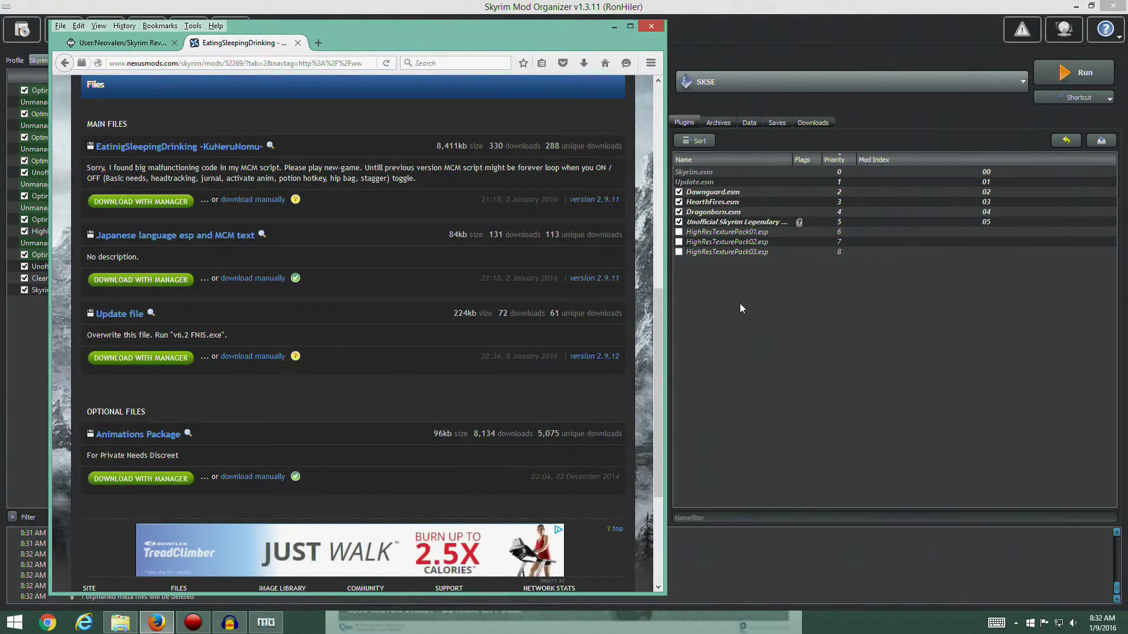
- Close the mod's web page and manually install the downloaded Animations Package in Mod Organizer with its meshes folder included
{"action": "left_click", "coordinate": [739, 303]}
{"action": "left_click", "coordinate": [812, 122]}
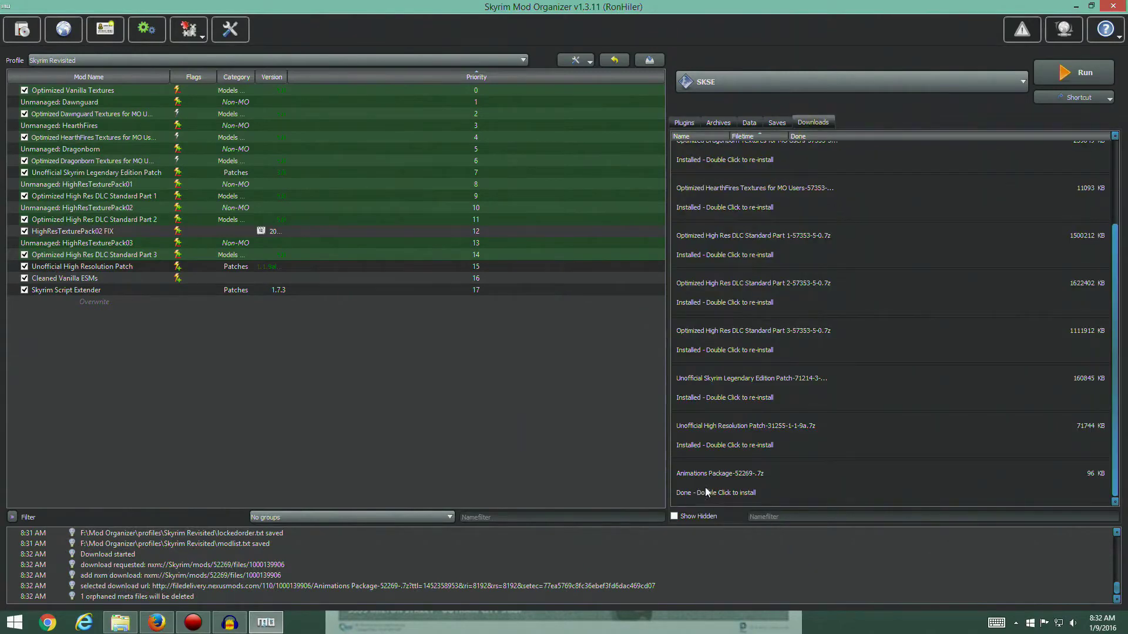
{"action": "double_click", "coordinate": [728, 489]}
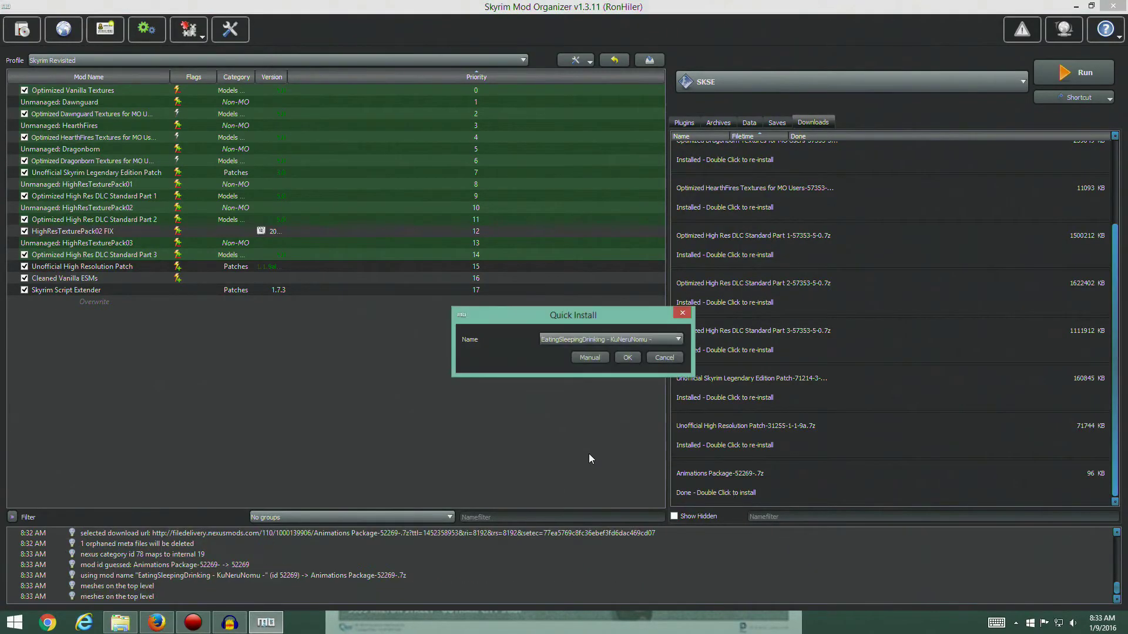
{"action": "left_click", "coordinate": [157, 622]}
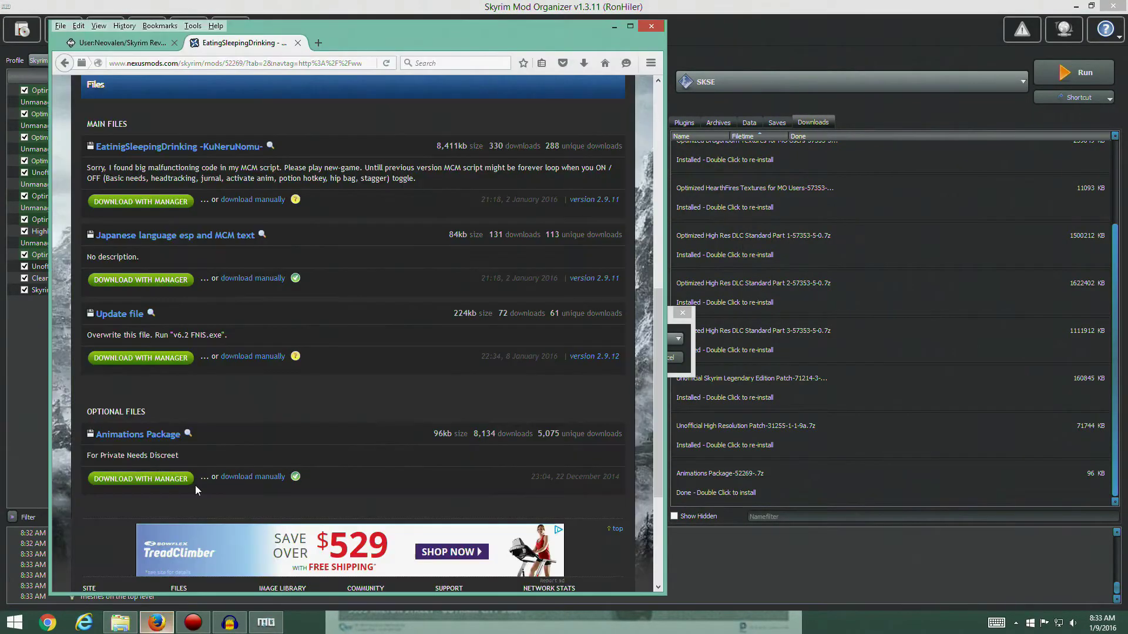
{"action": "left_click", "coordinate": [298, 43]}
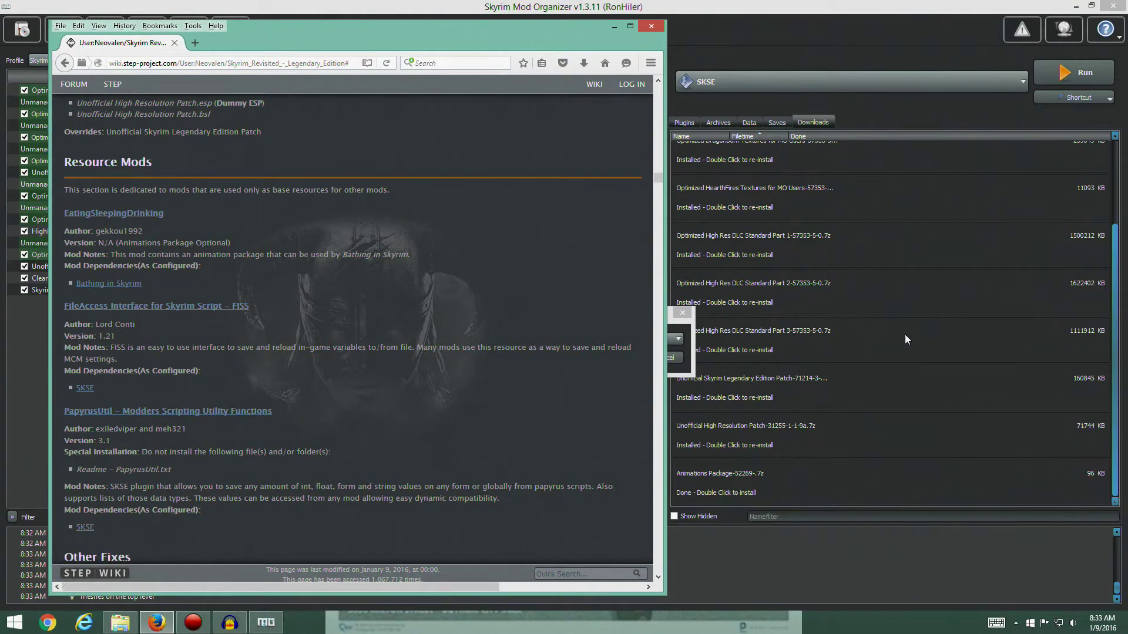
{"action": "left_click", "coordinate": [682, 346]}
{"action": "left_click", "coordinate": [594, 353]}
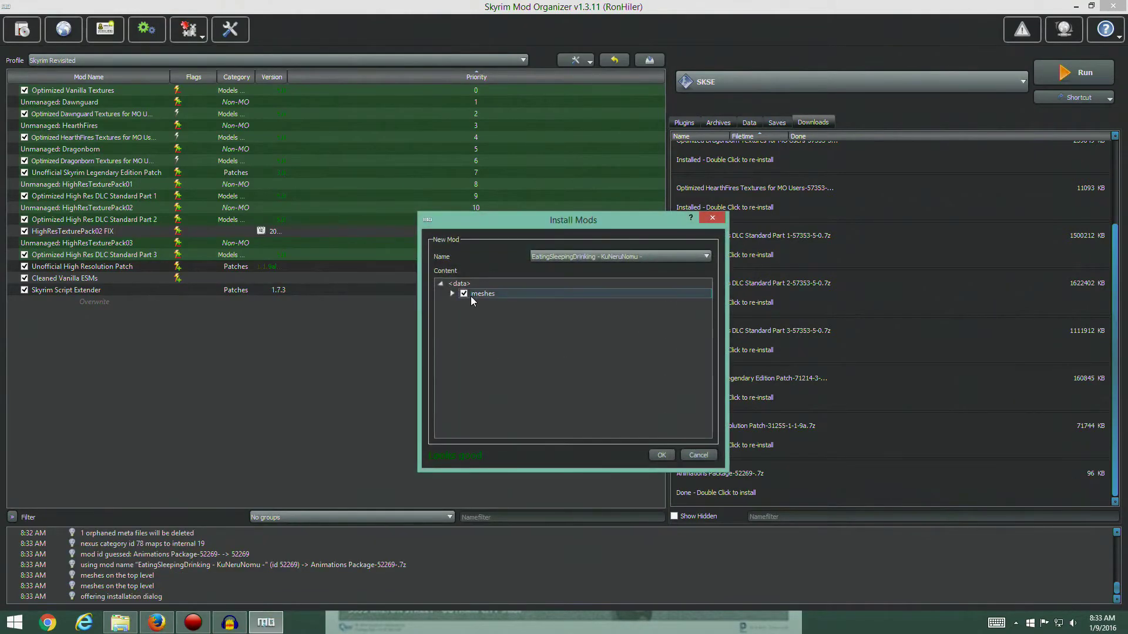
{"action": "left_click", "coordinate": [661, 455]}
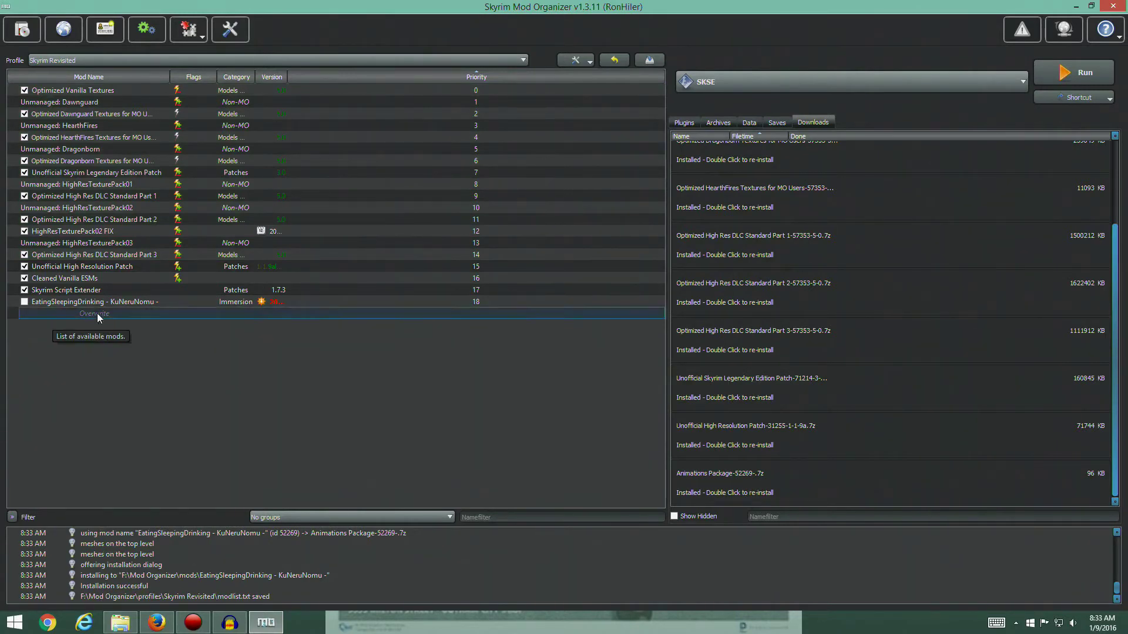
- Ignore the available update for EatingSleepingDrinking - KuNeruNomu and enable the mod
{"action": "mouse_move", "coordinate": [277, 305]}
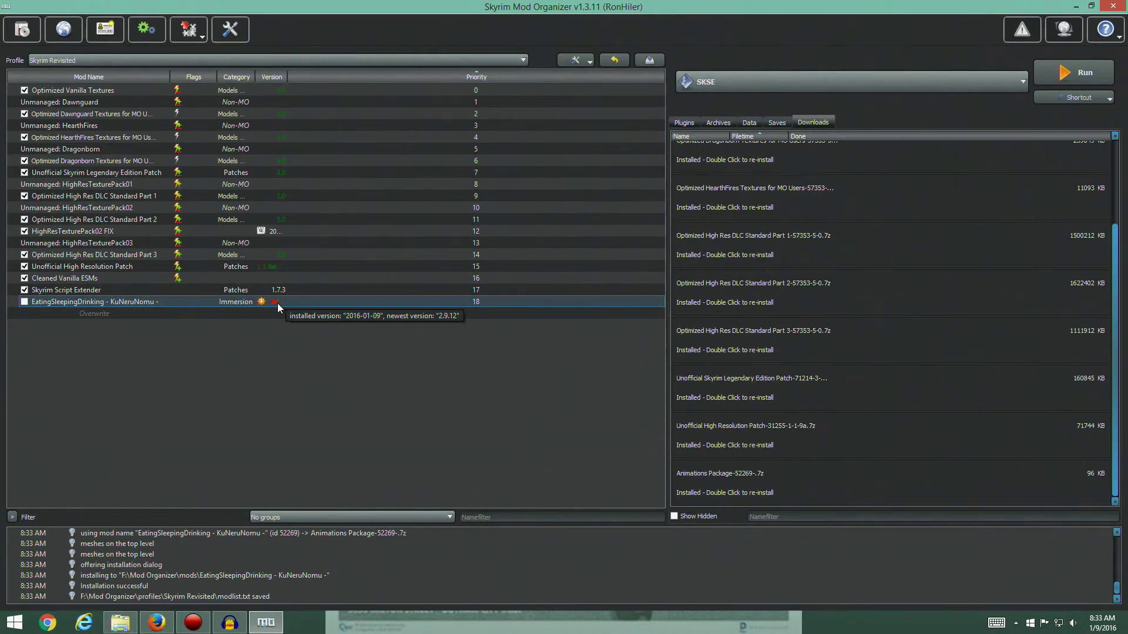
{"action": "right_click", "coordinate": [277, 303]}
{"action": "left_click", "coordinate": [299, 351]}
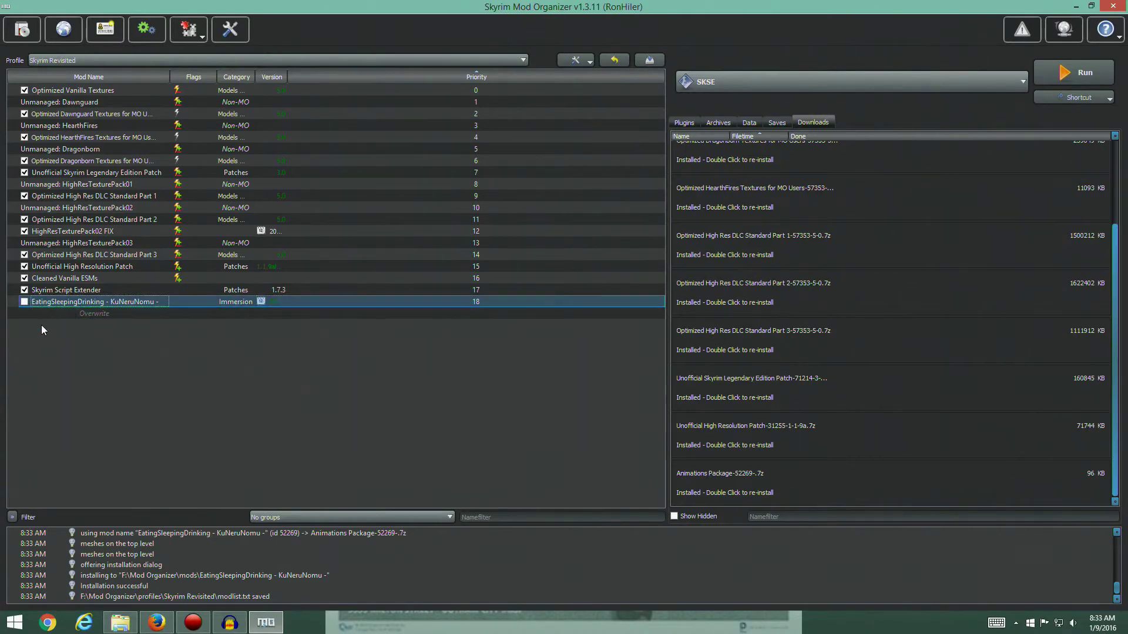
{"action": "left_click", "coordinate": [30, 304]}
{"action": "left_click", "coordinate": [153, 359]}
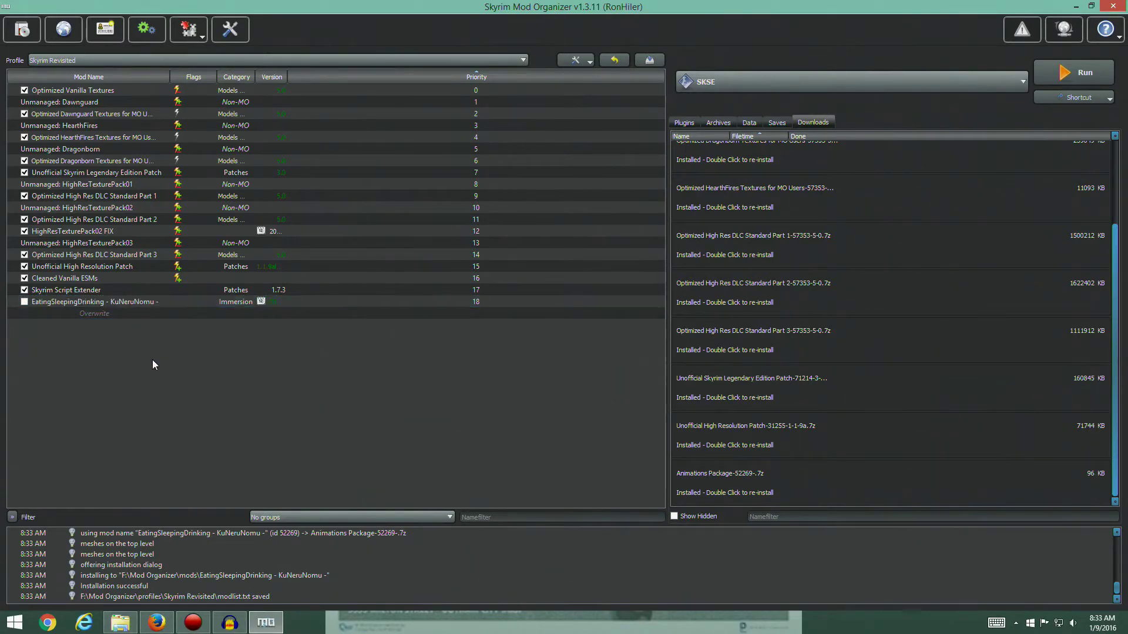
{"action": "left_click", "coordinate": [24, 302]}
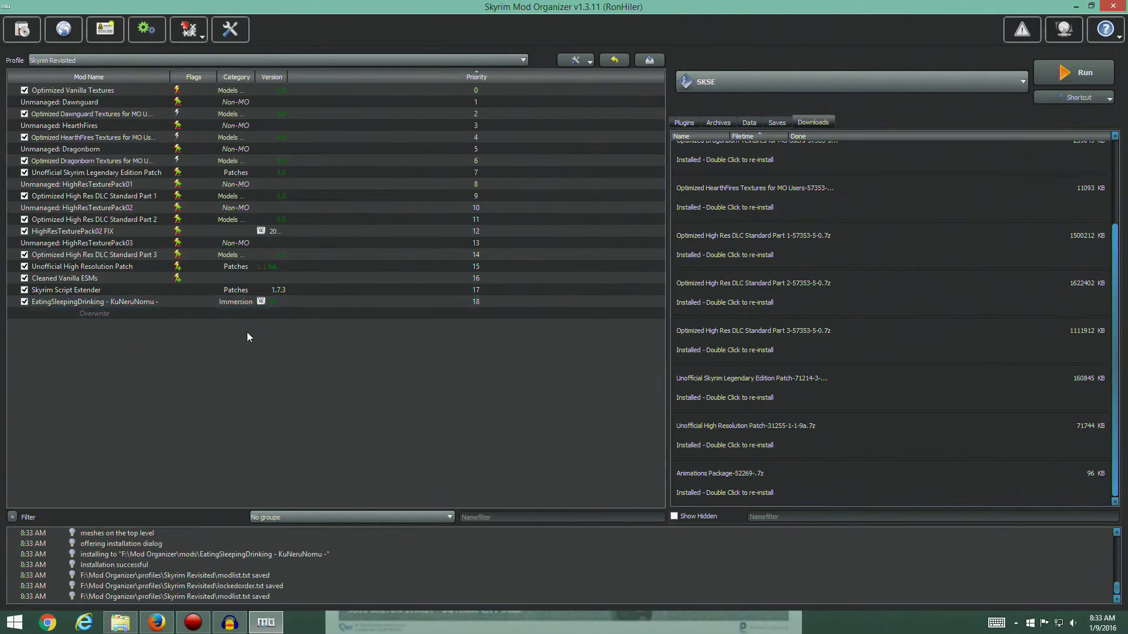
- Show the plugin list and widen the Mod Name column so the full mod names fit
{"action": "left_click", "coordinate": [684, 123]}
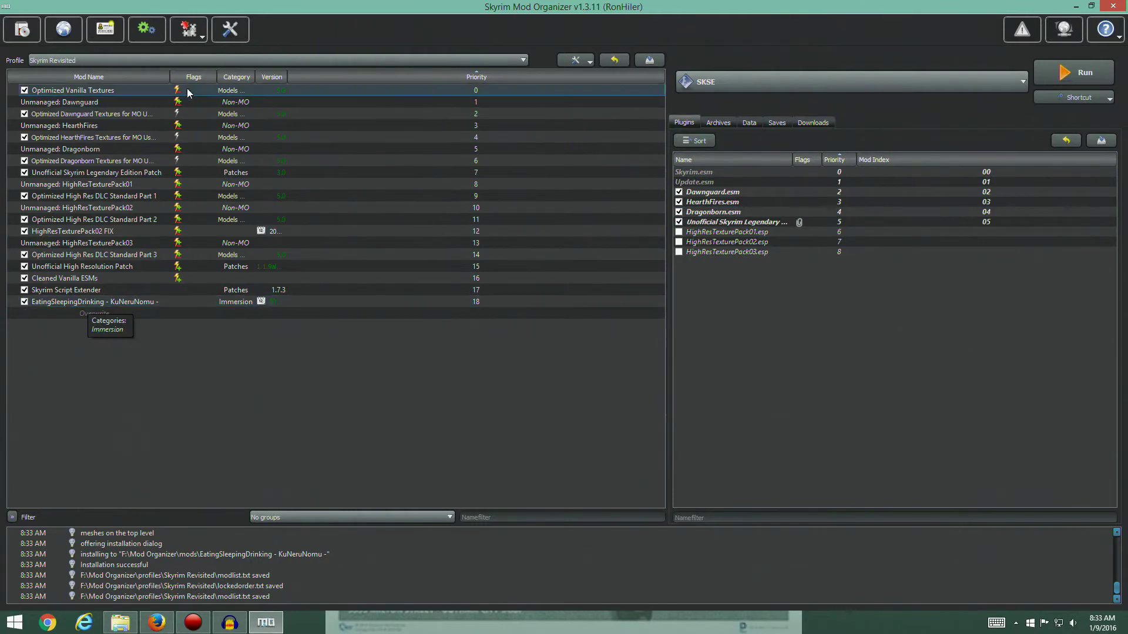
{"action": "left_click_drag", "start_coordinate": [170, 76], "coordinate": [261, 76]}
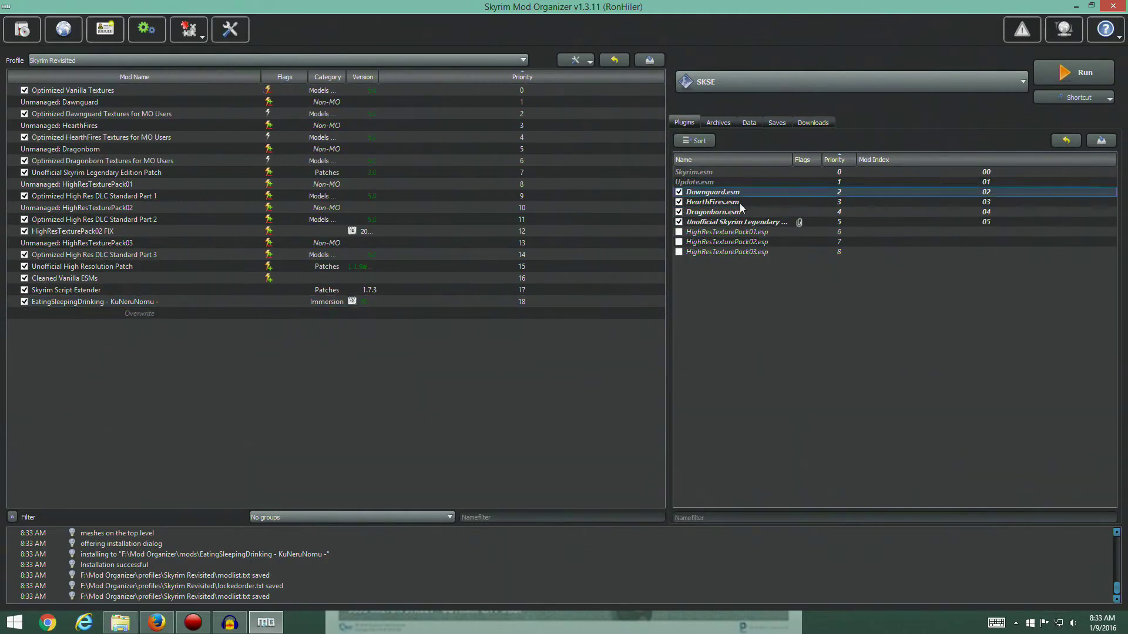
{"action": "left_click", "coordinate": [791, 222]}
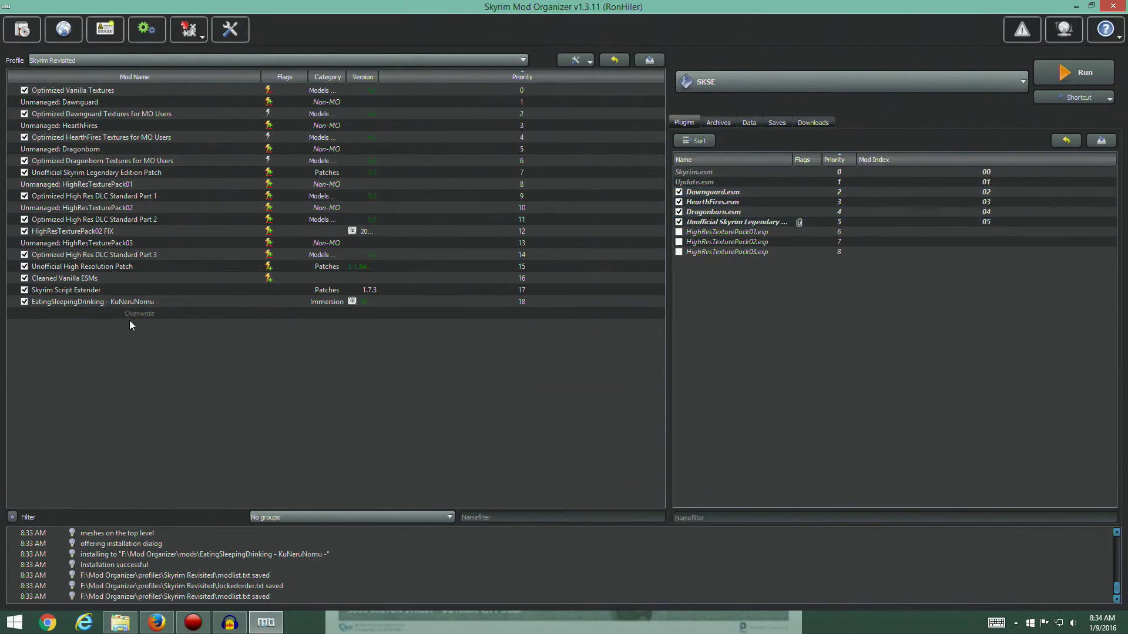
- Switch to Firefox, open the FileAccess Interface for Skyrim Script - FISS page from the guide, and look through its files
{"action": "left_click", "coordinate": [165, 629]}
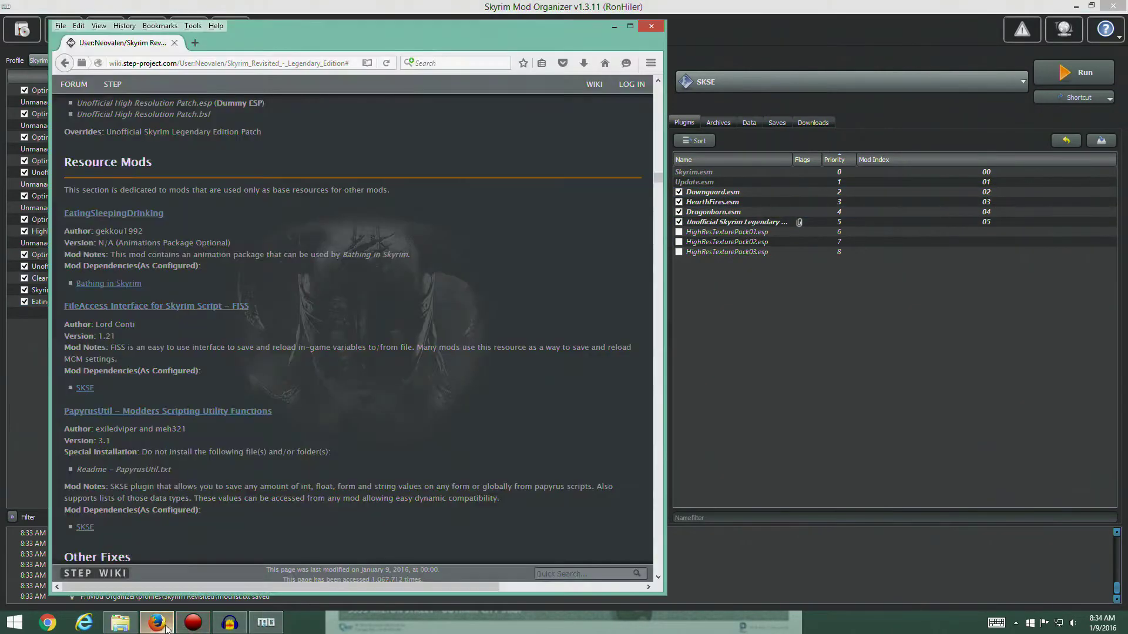
{"action": "scroll", "coordinate": [144, 329], "scroll_direction": "down", "scroll_amount": 2}
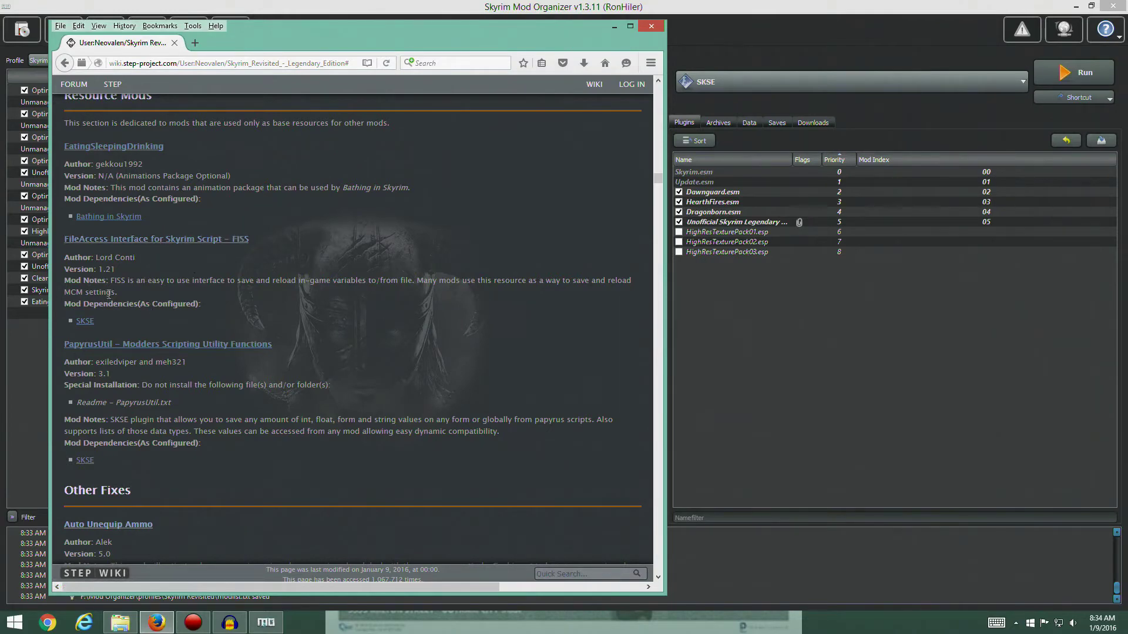
{"action": "left_click", "coordinate": [129, 239]}
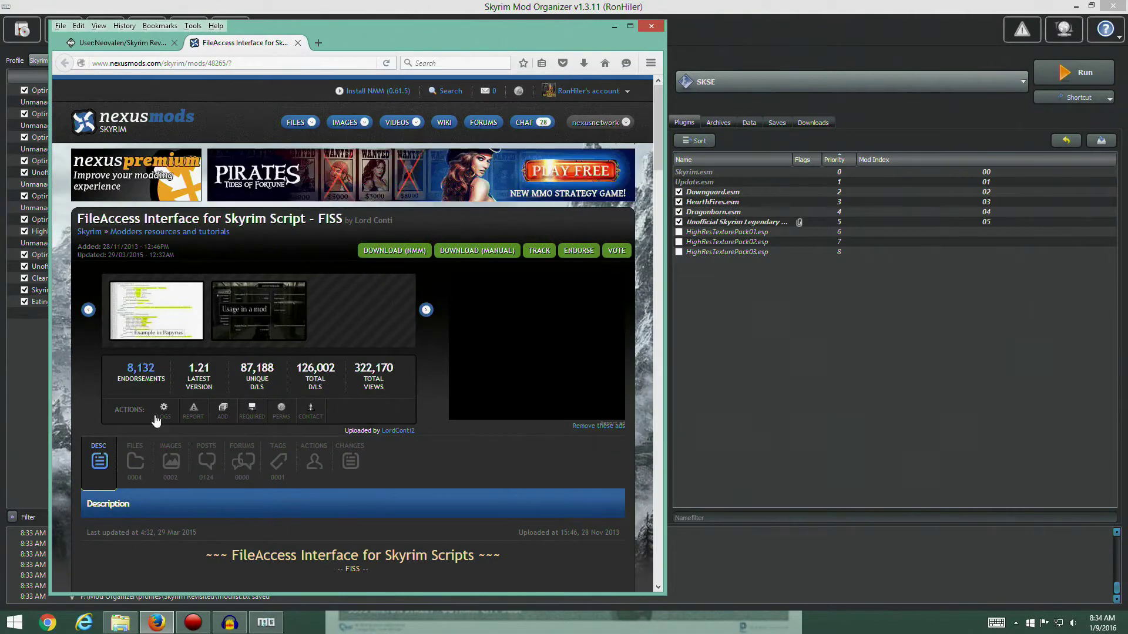
{"action": "left_click", "coordinate": [134, 463]}
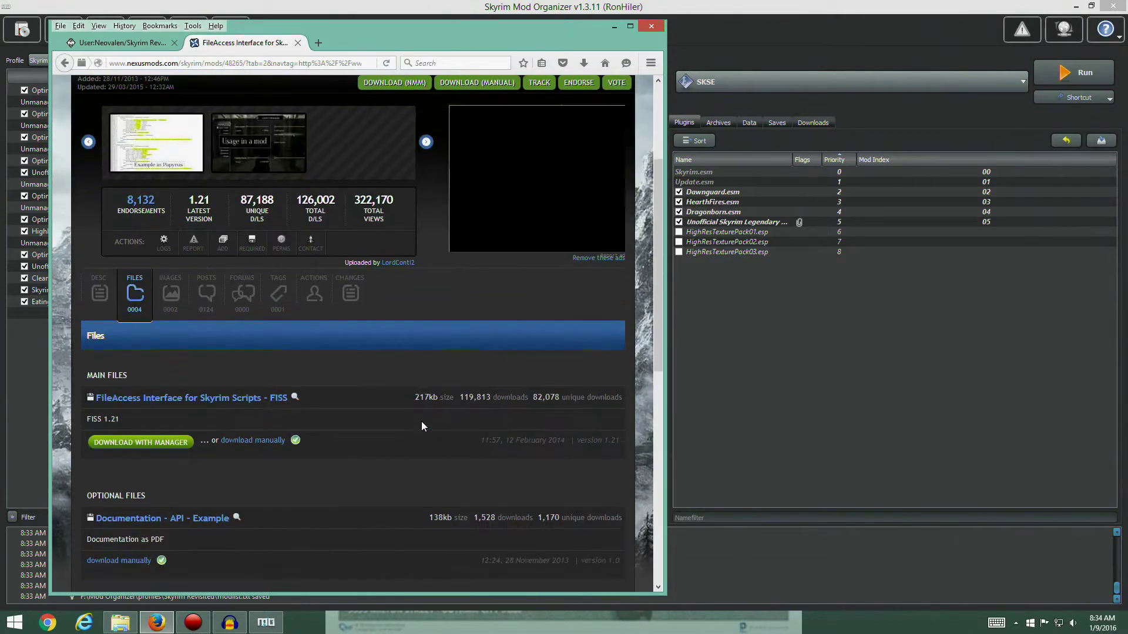
{"action": "scroll", "coordinate": [421, 424], "scroll_direction": "down", "scroll_amount": 1}
{"action": "scroll", "coordinate": [405, 412], "scroll_direction": "up", "scroll_amount": 1}
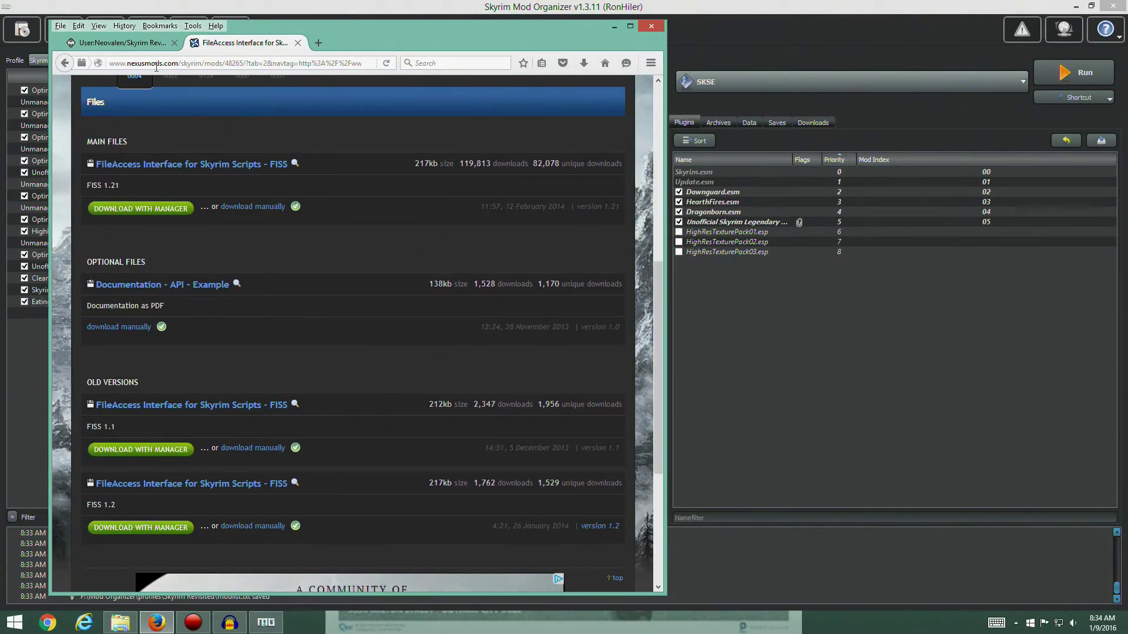
- Check the FISS version against the guide, download the FISS 1.21 main file with the mod manager, and return to Mod Organizer
{"action": "left_click", "coordinate": [121, 44]}
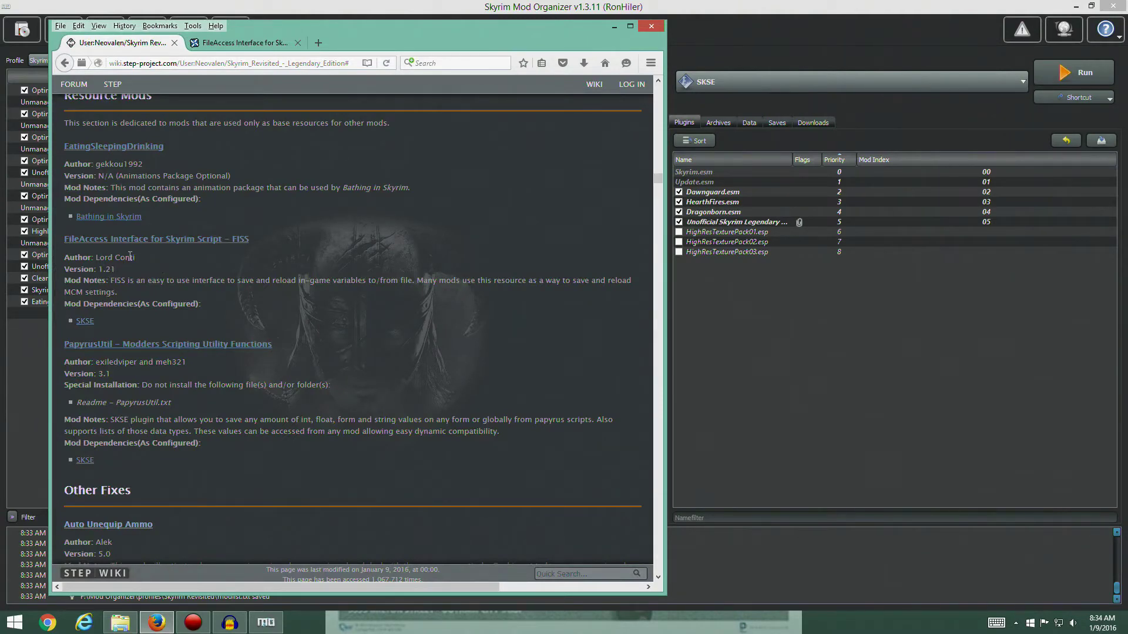
{"action": "left_click", "coordinate": [226, 46]}
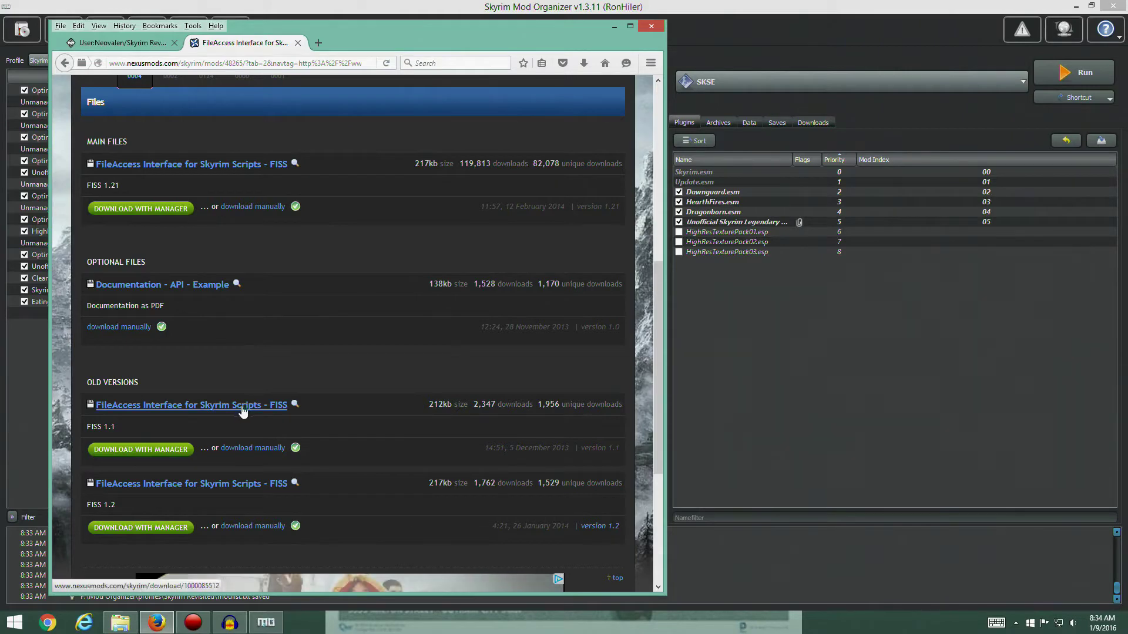
{"action": "scroll", "coordinate": [341, 322], "scroll_direction": "up", "scroll_amount": 4}
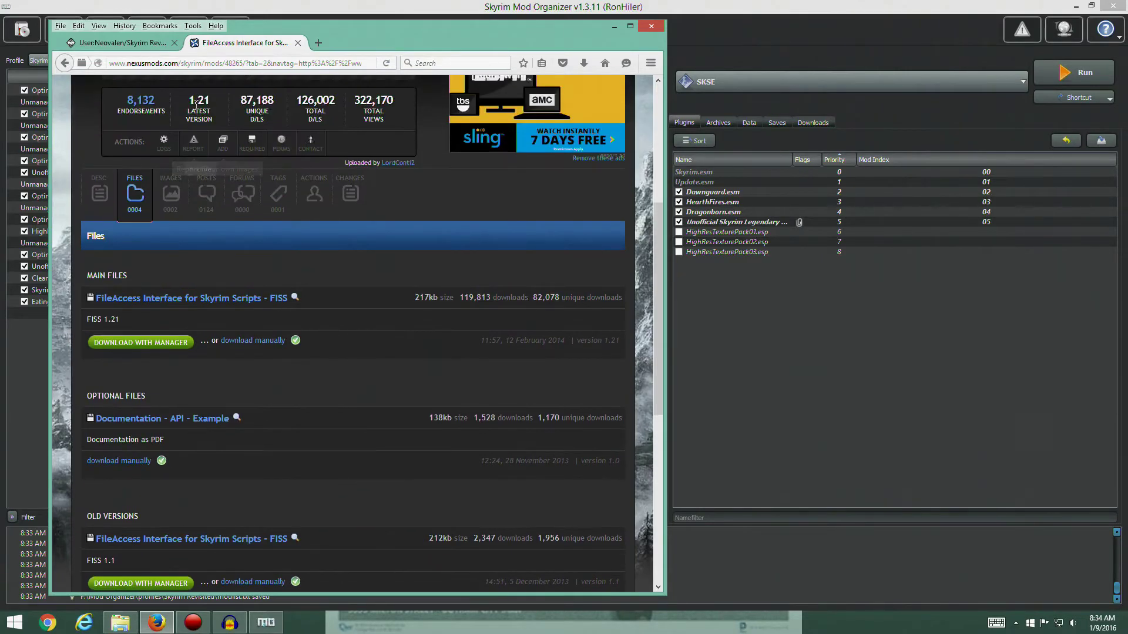
{"action": "left_click", "coordinate": [117, 43]}
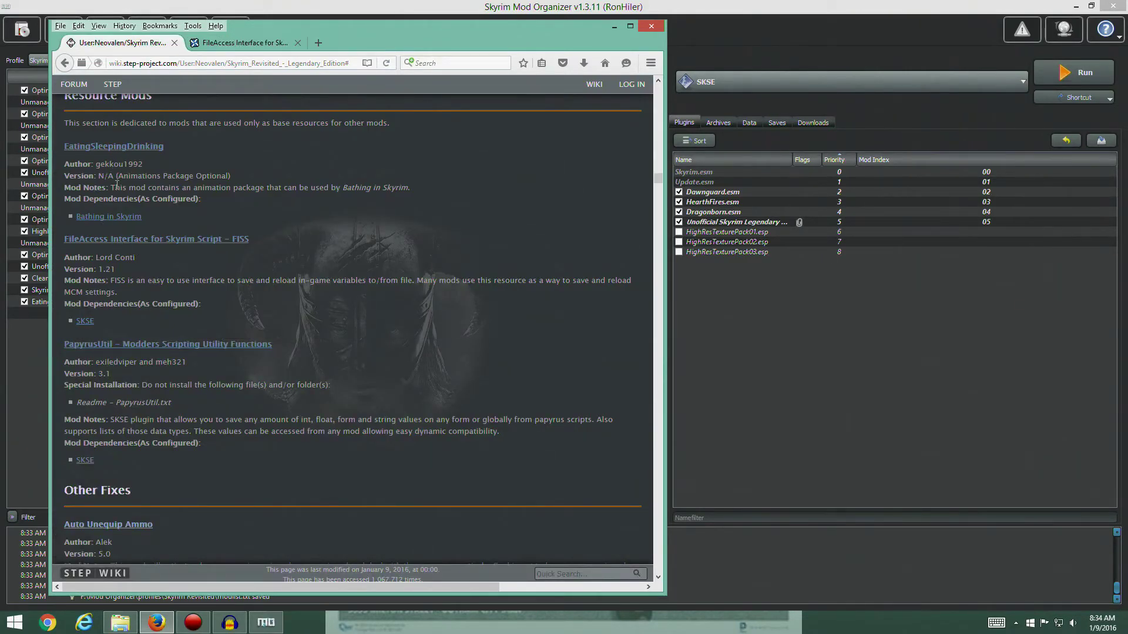
{"action": "left_click", "coordinate": [199, 46]}
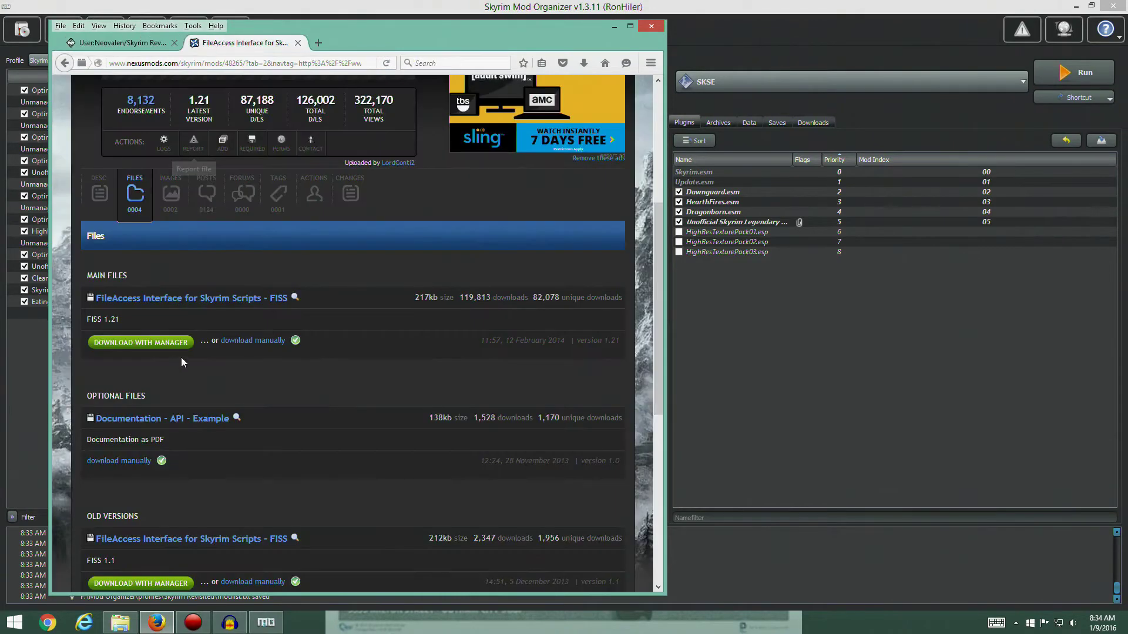
{"action": "left_click", "coordinate": [157, 343]}
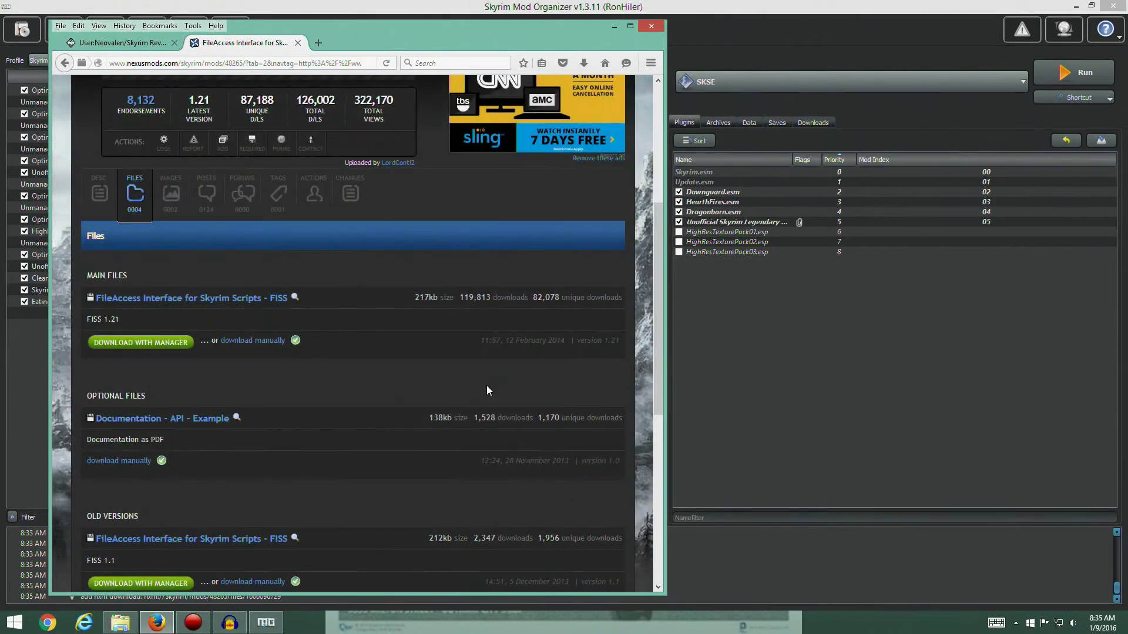
{"action": "left_click", "coordinate": [298, 47]}
{"action": "left_click", "coordinate": [860, 323]}
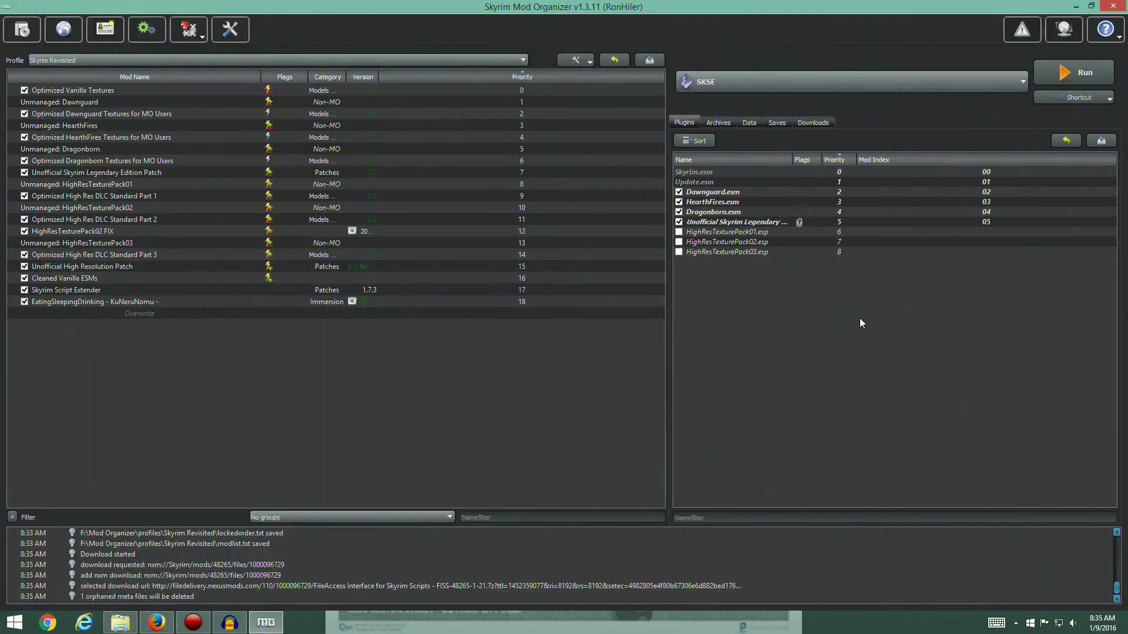
- Check the guide's FISS notes, install the downloaded FileAccess Interface for Skyrim Script - FISS with all its content, and enable the mod
{"action": "left_click", "coordinate": [808, 123]}
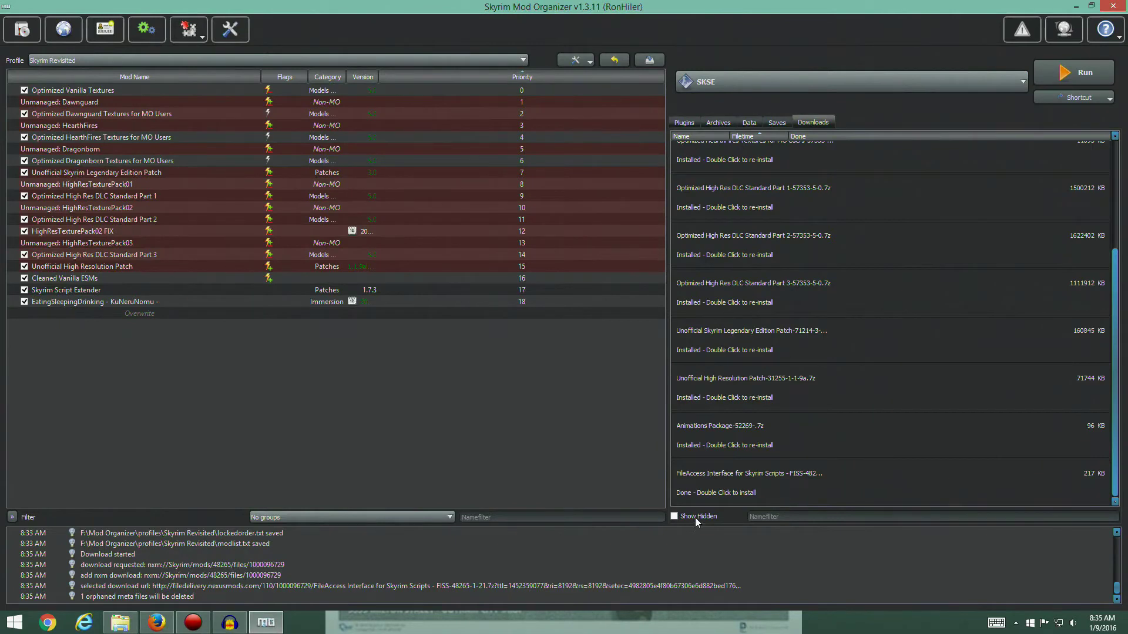
{"action": "double_click", "coordinate": [722, 473]}
{"action": "left_click", "coordinate": [590, 358]}
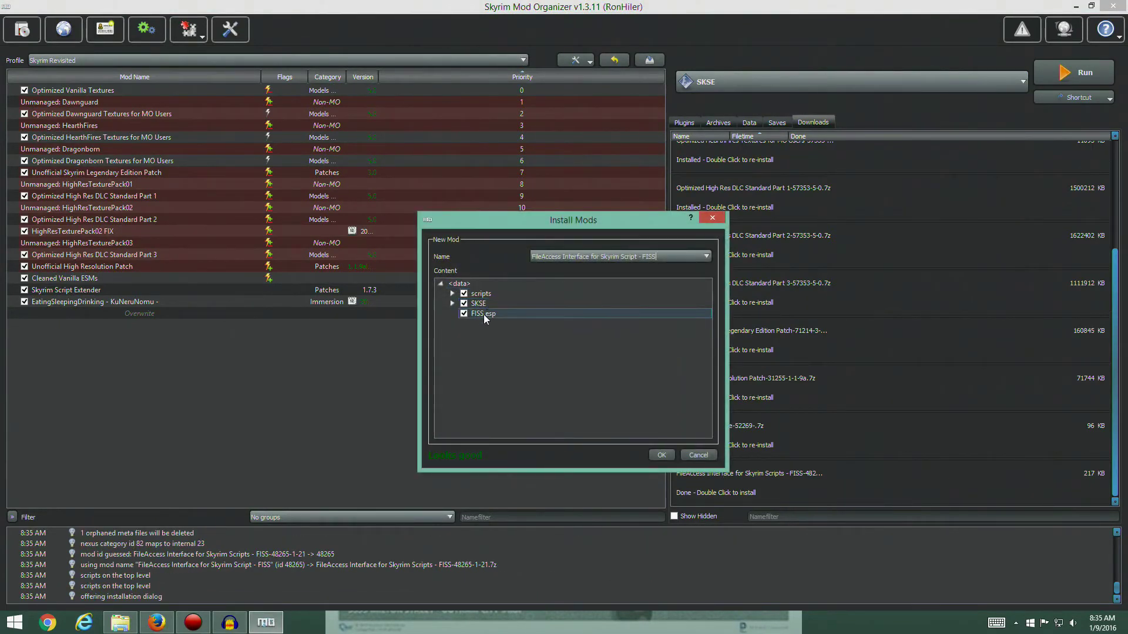
{"action": "left_click", "coordinate": [156, 623]}
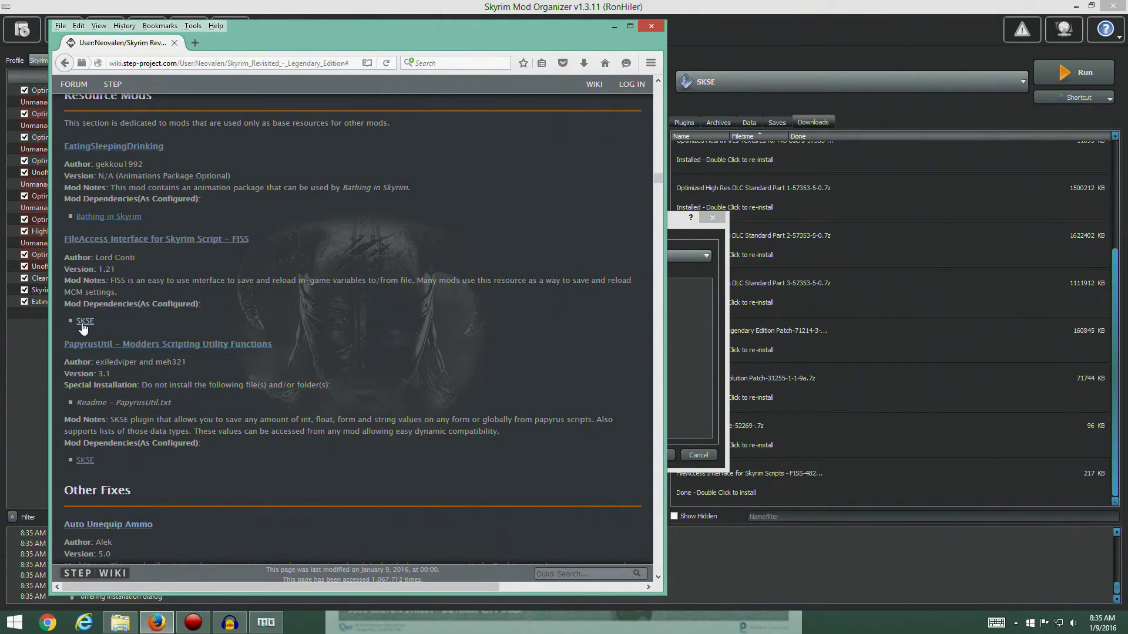
{"action": "left_click", "coordinate": [683, 336]}
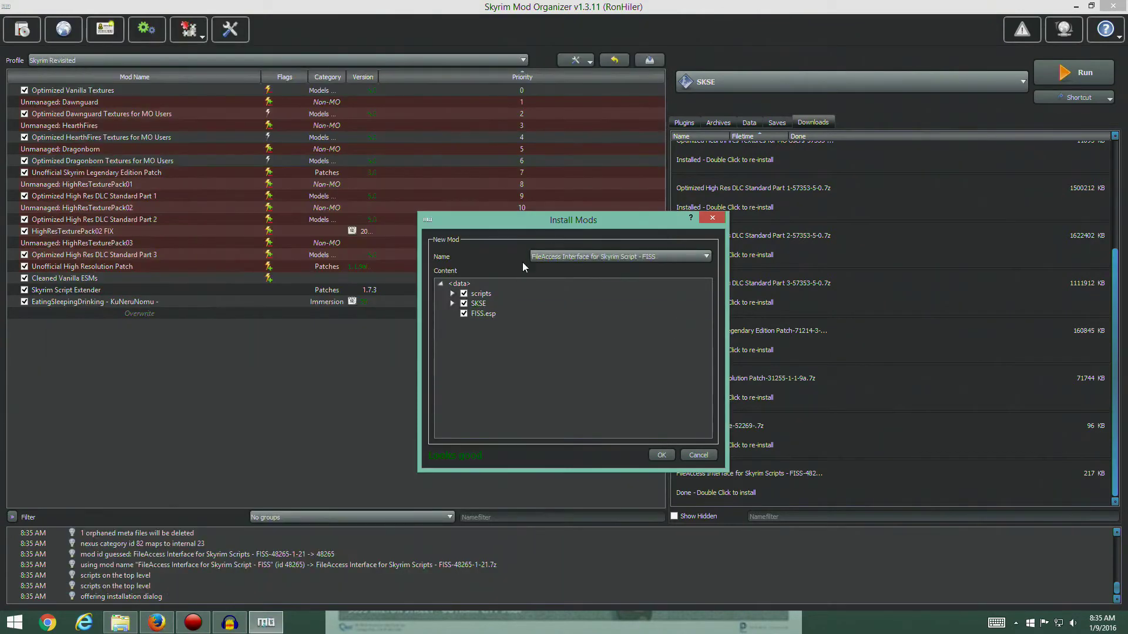
{"action": "left_click", "coordinate": [659, 459]}
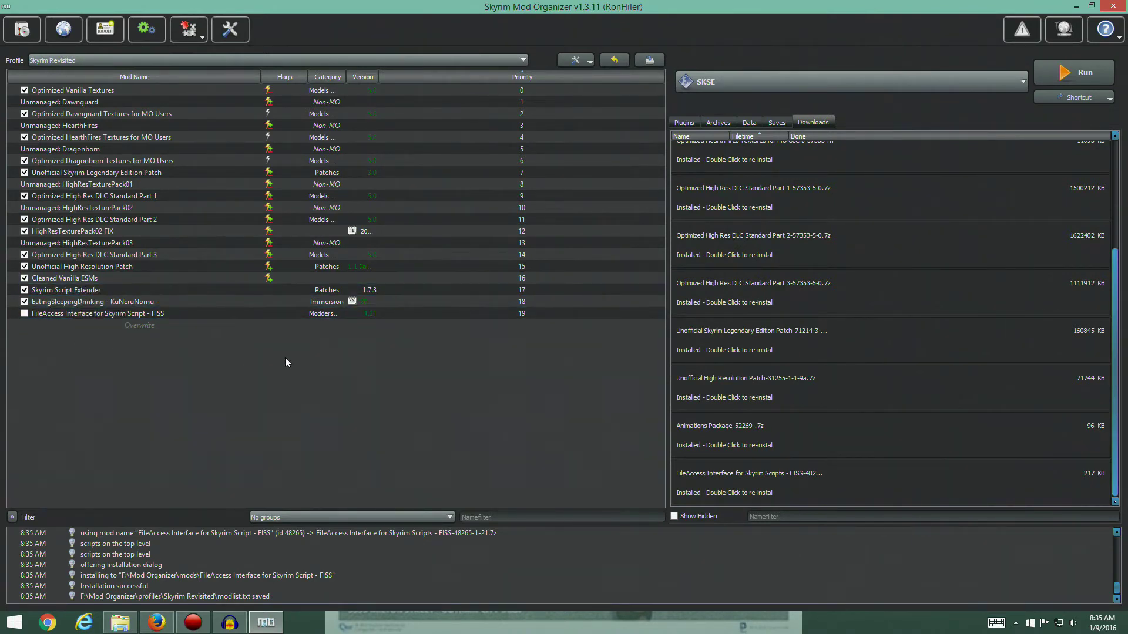
{"action": "left_click", "coordinate": [24, 314]}
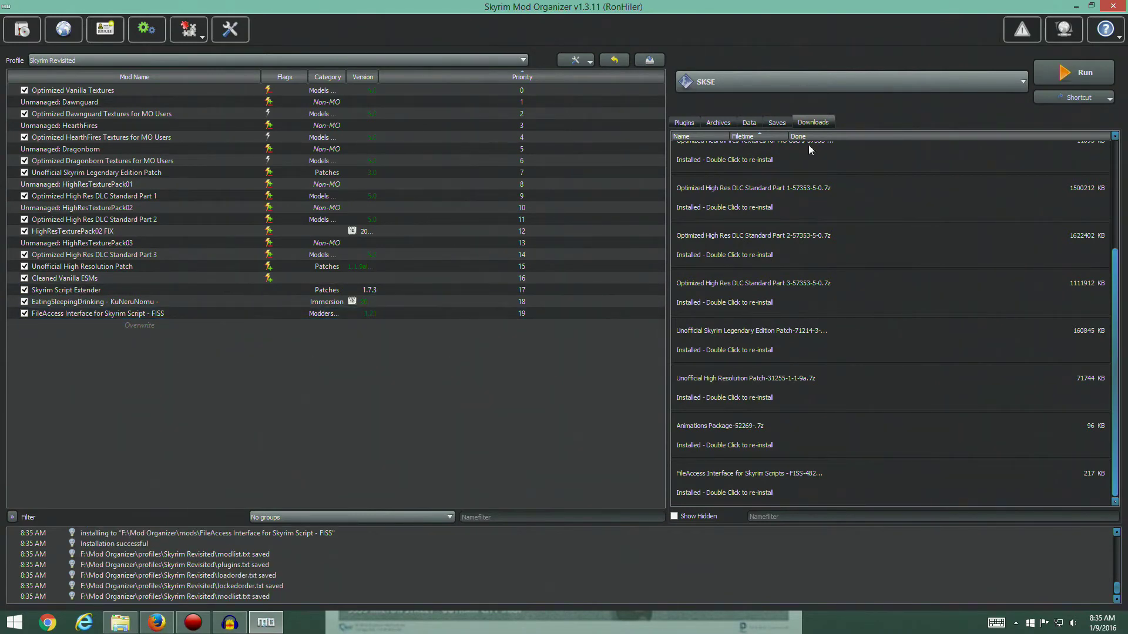
{"action": "left_click", "coordinate": [683, 122]}
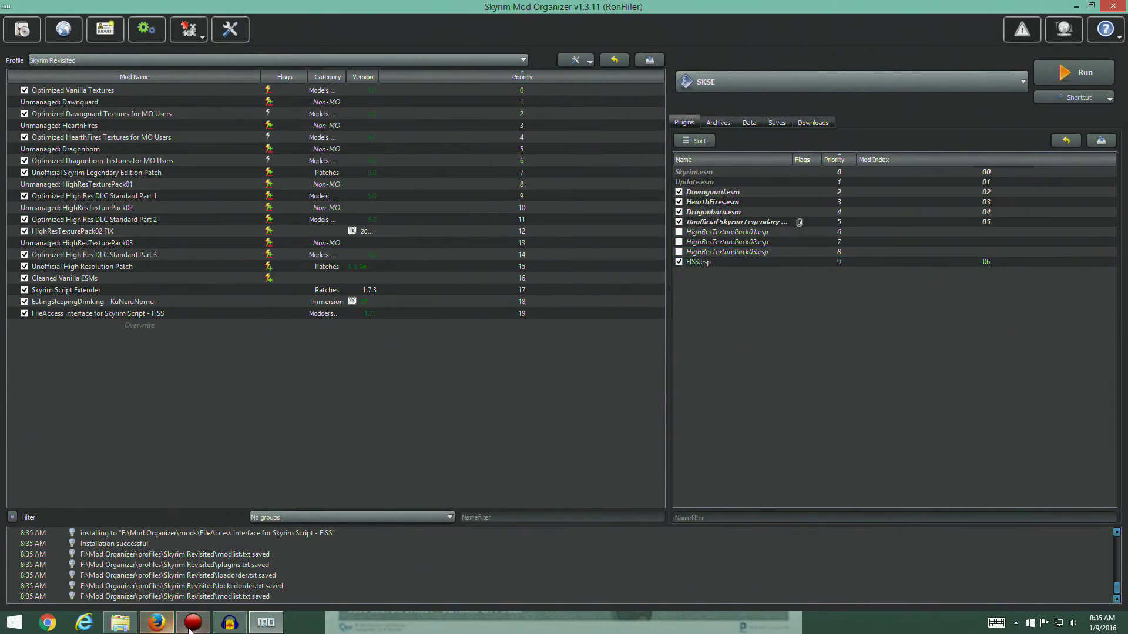
- Switch to Firefox, open the PapyrusUtil - Modders Scripting Utility Functions page from the guide, and compare its file versions with the guide
{"action": "left_click", "coordinate": [157, 624]}
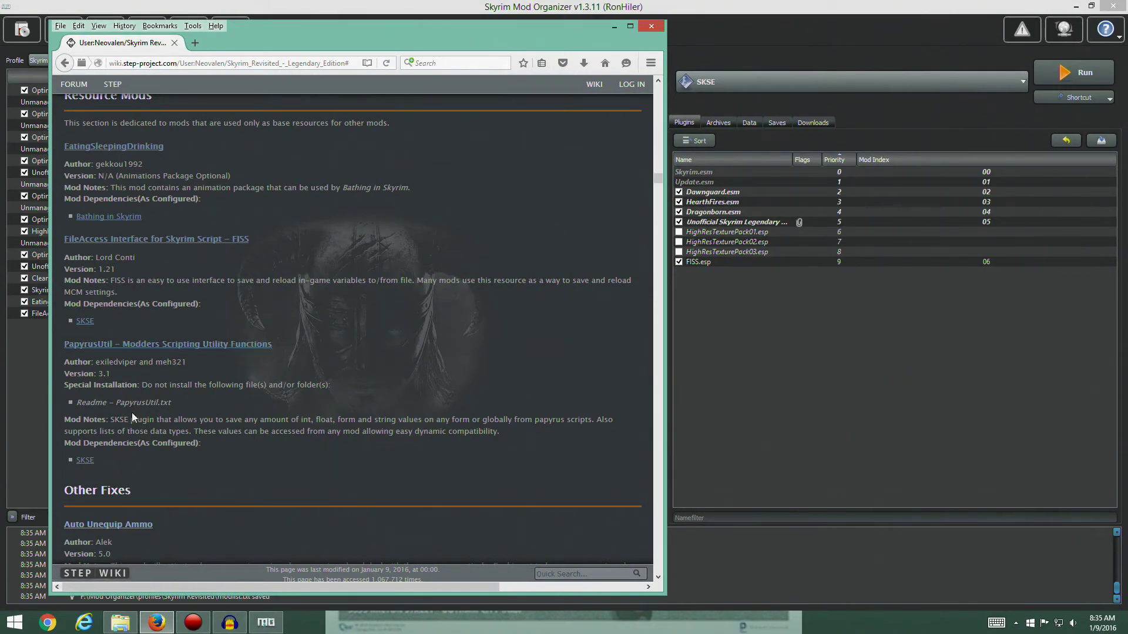
{"action": "left_click", "coordinate": [167, 344]}
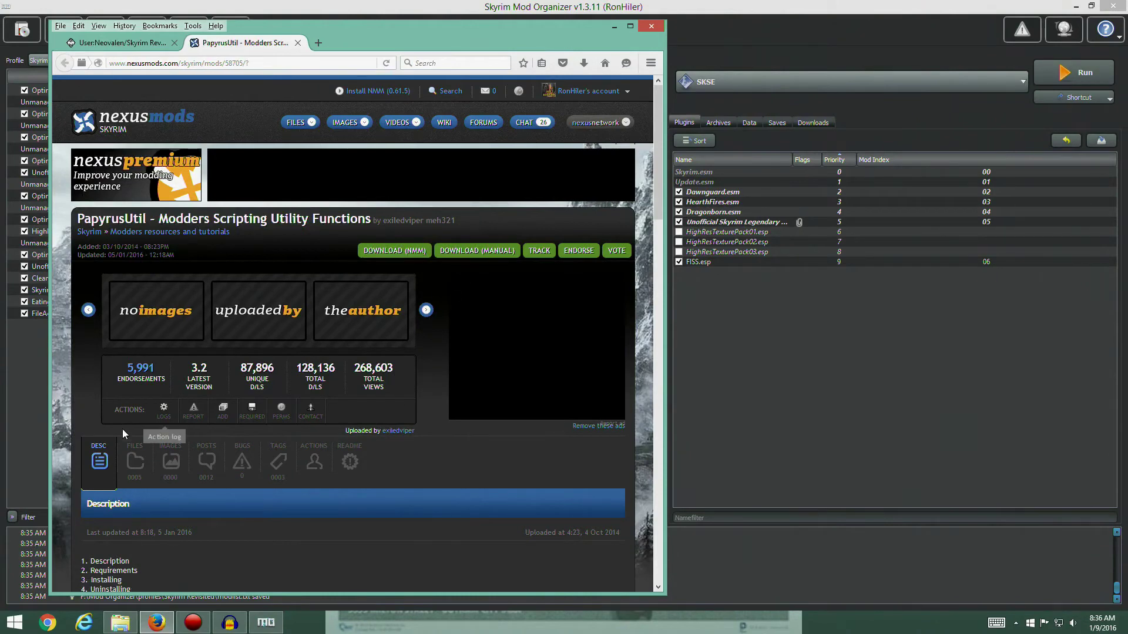
{"action": "left_click", "coordinate": [135, 462]}
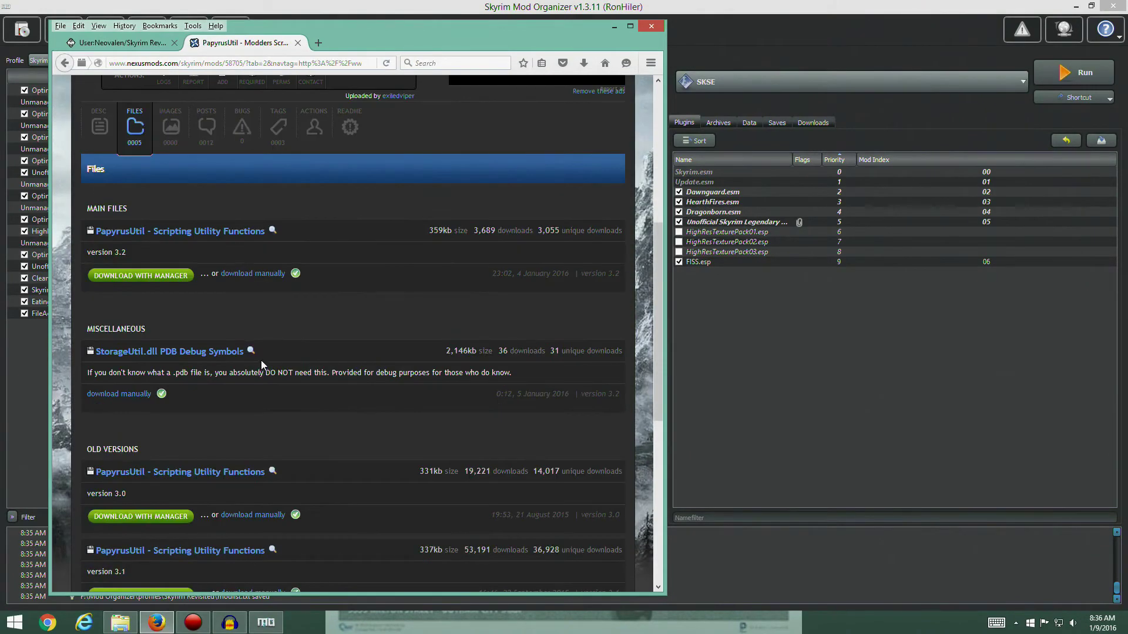
{"action": "left_click", "coordinate": [132, 46]}
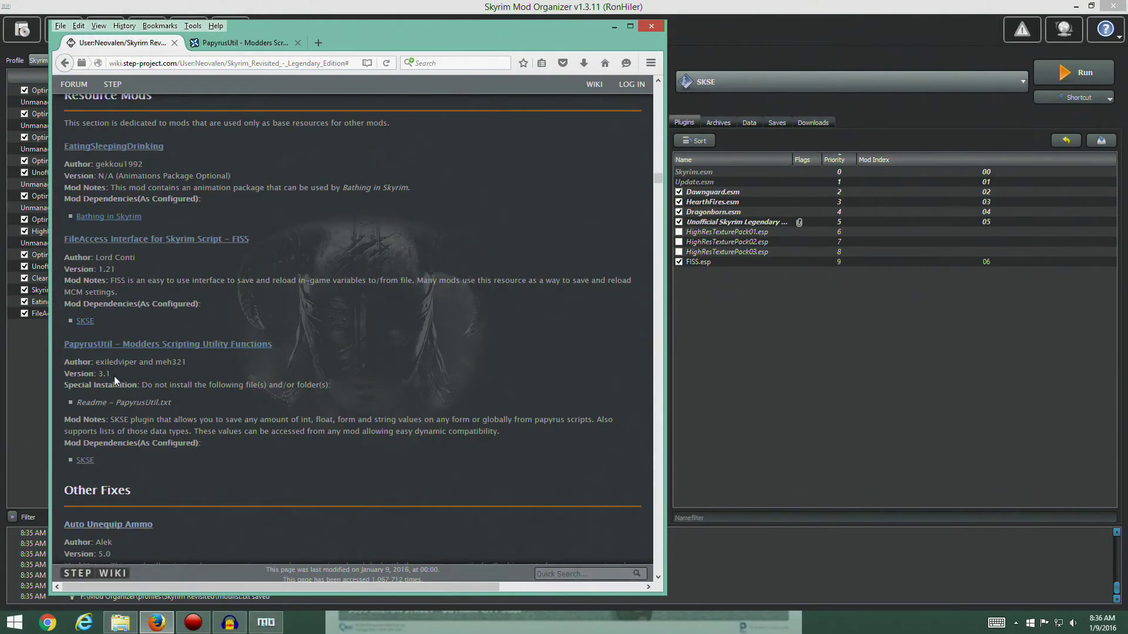
{"action": "left_click", "coordinate": [238, 44]}
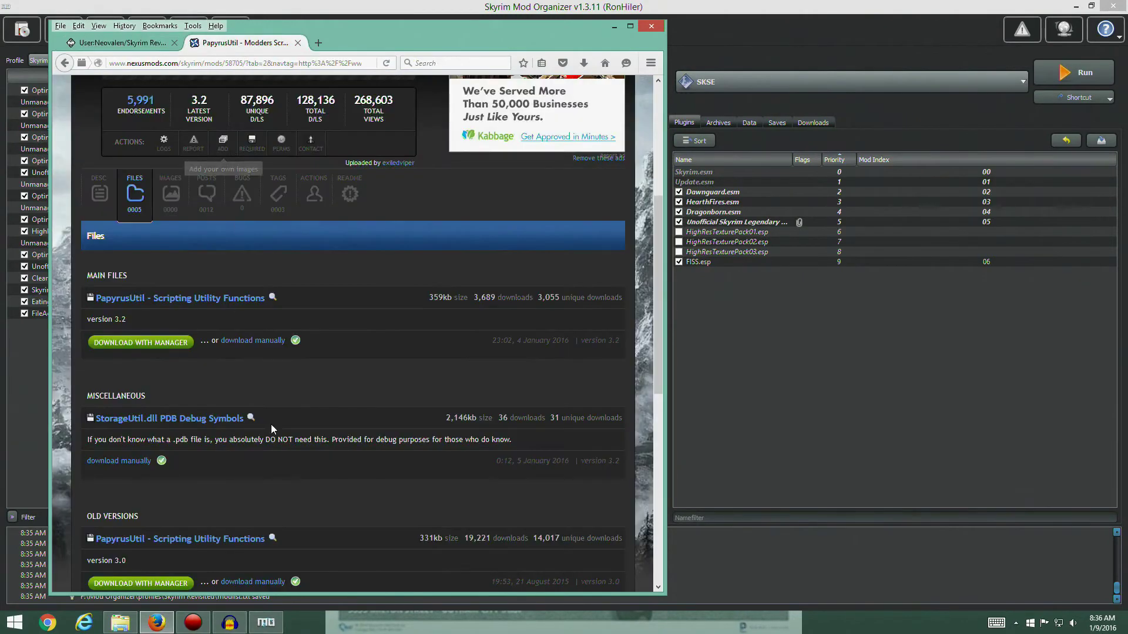
{"action": "scroll", "coordinate": [267, 383], "scroll_direction": "down", "scroll_amount": 5}
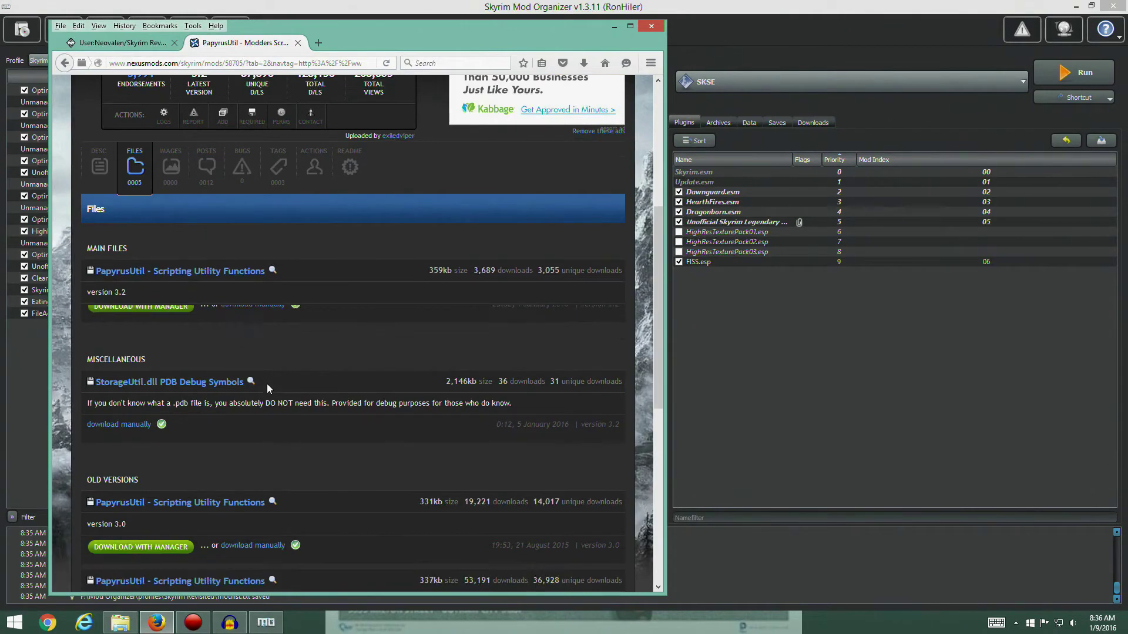
{"action": "scroll", "coordinate": [314, 401], "scroll_direction": "up", "scroll_amount": 2}
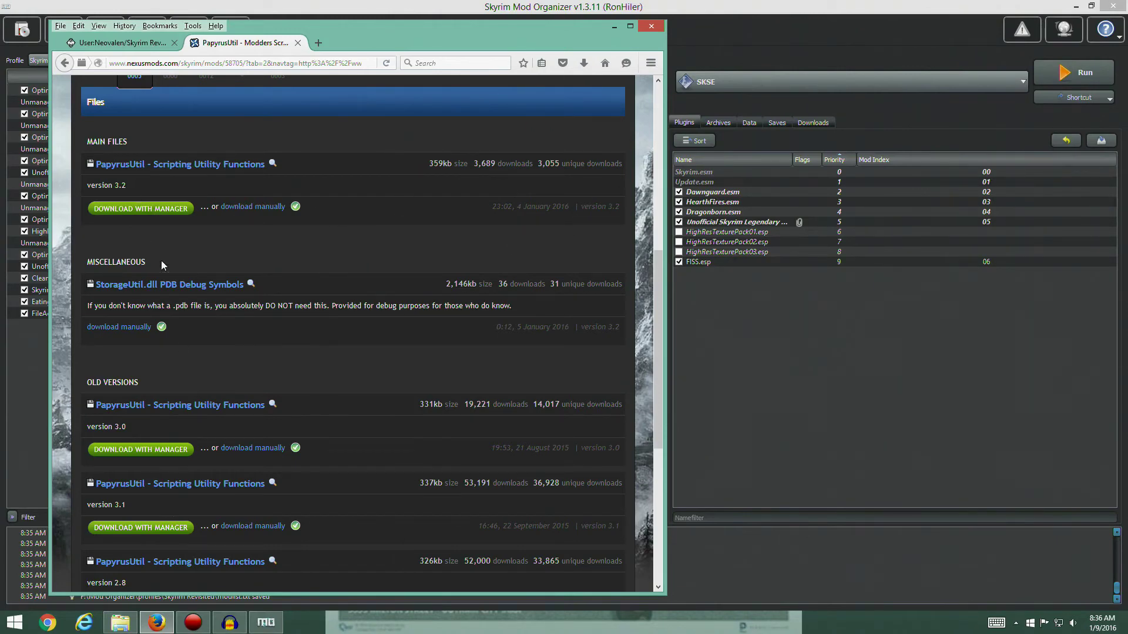
- Download the PapyrusUtil 3.2 main file with the mod manager, accepting the SKSE requirement notice, and return to Mod Organizer
{"action": "left_click", "coordinate": [148, 208]}
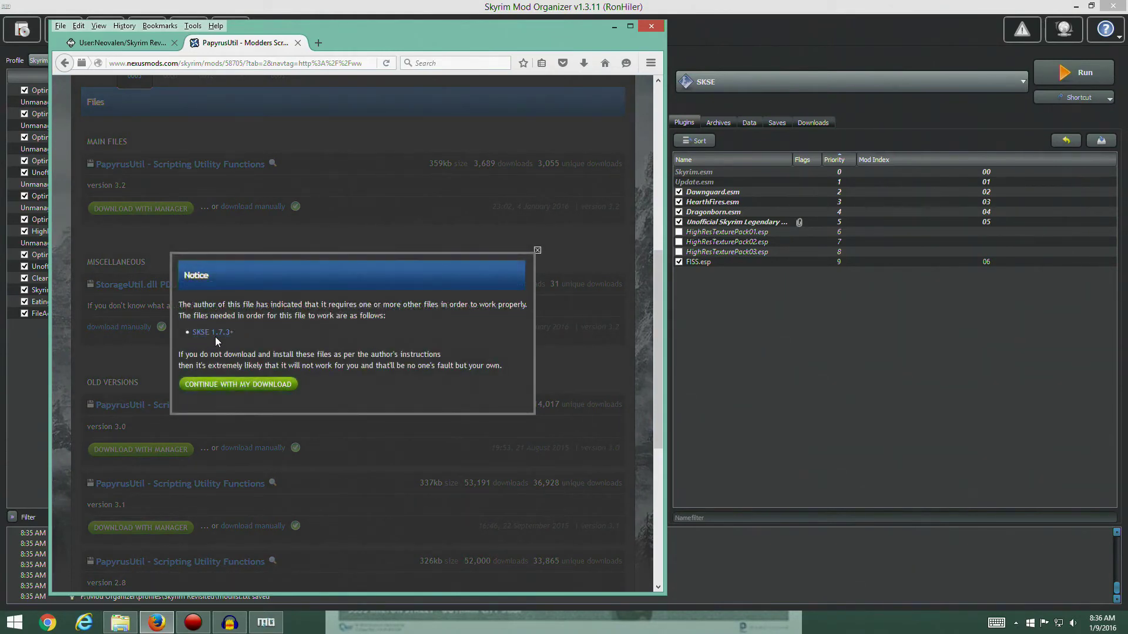
{"action": "left_click", "coordinate": [250, 388]}
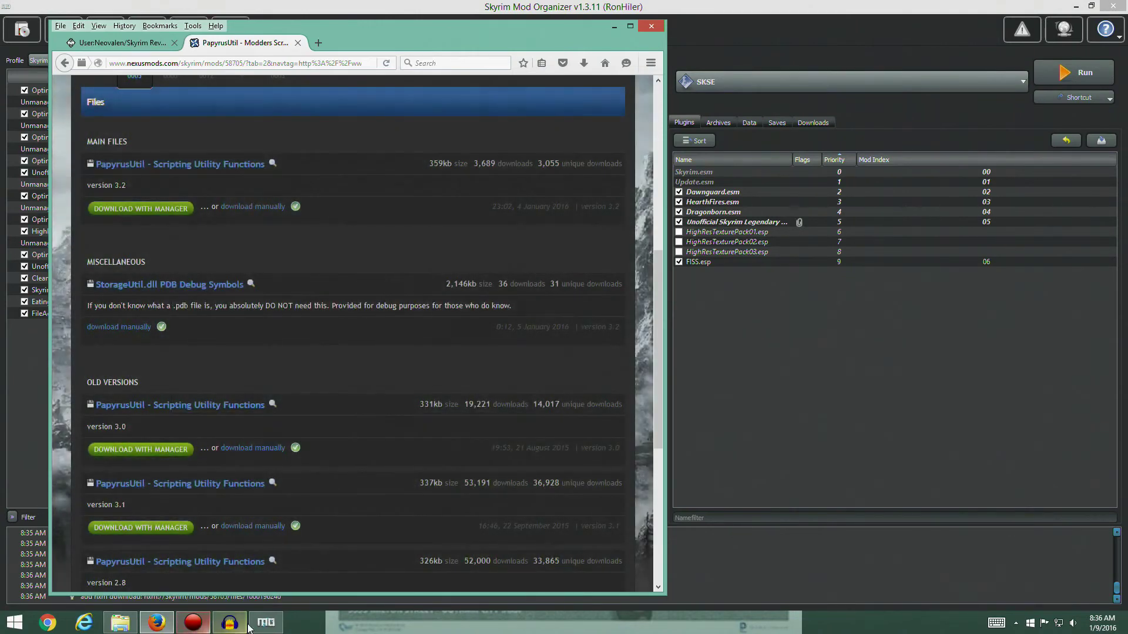
{"action": "left_click", "coordinate": [265, 624]}
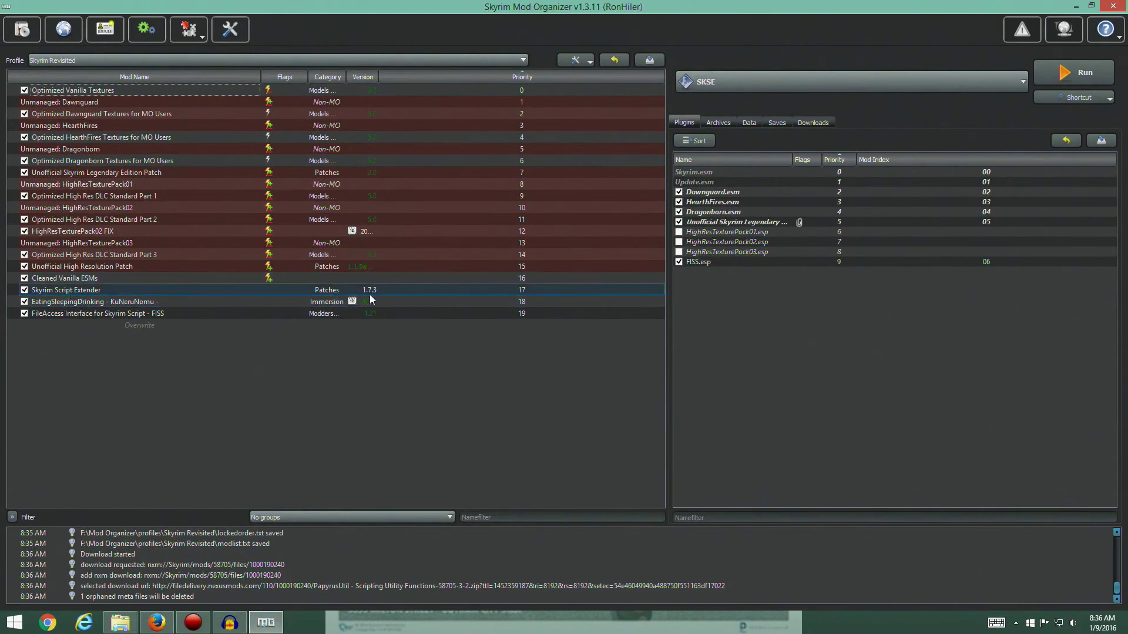
- Install the downloaded PapyrusUtil mod without Readme - PapyrusUtil.txt, checking the guide's instructions, and enable the mod
{"action": "left_click", "coordinate": [819, 123]}
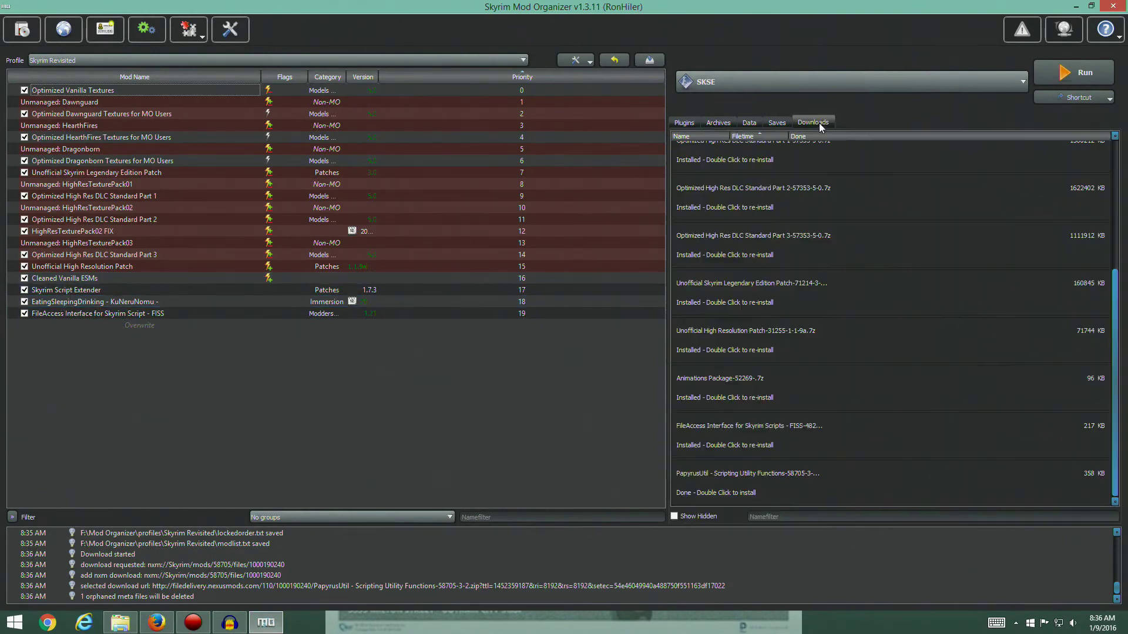
{"action": "left_click", "coordinate": [723, 492]}
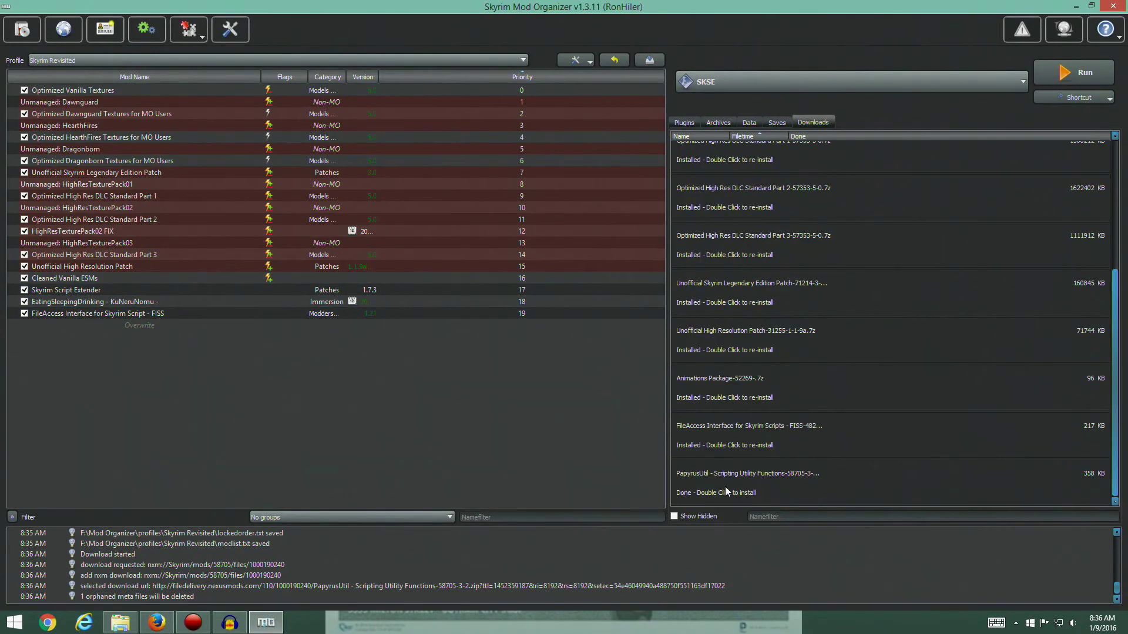
{"action": "double_click", "coordinate": [725, 492]}
{"action": "left_click", "coordinate": [594, 356]}
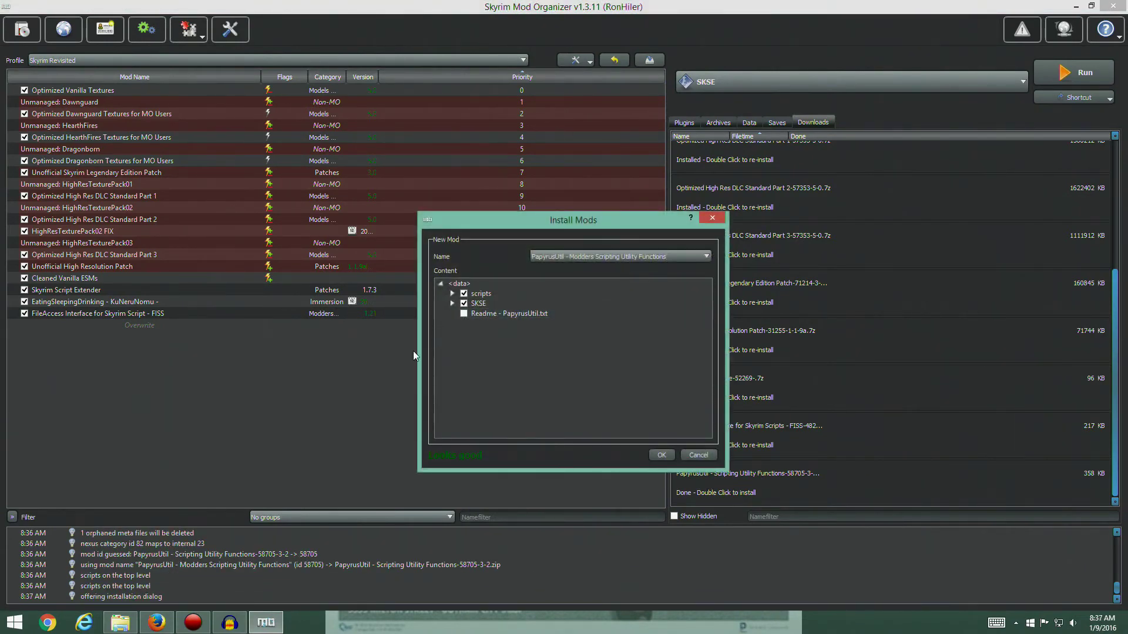
{"action": "left_click", "coordinate": [159, 620]}
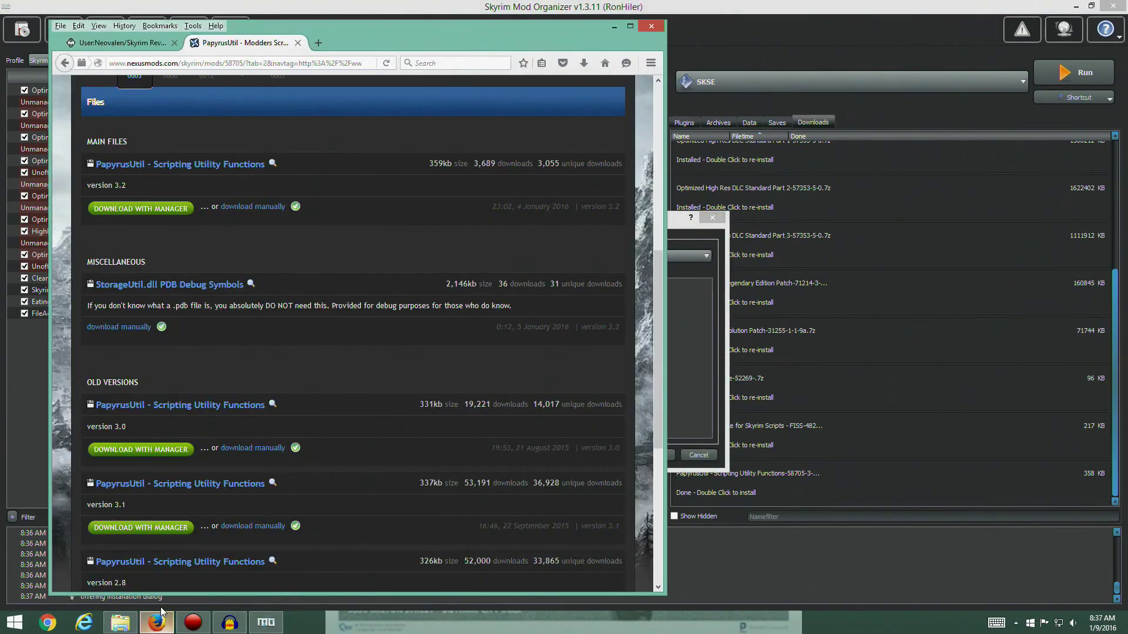
{"action": "left_click", "coordinate": [298, 42]}
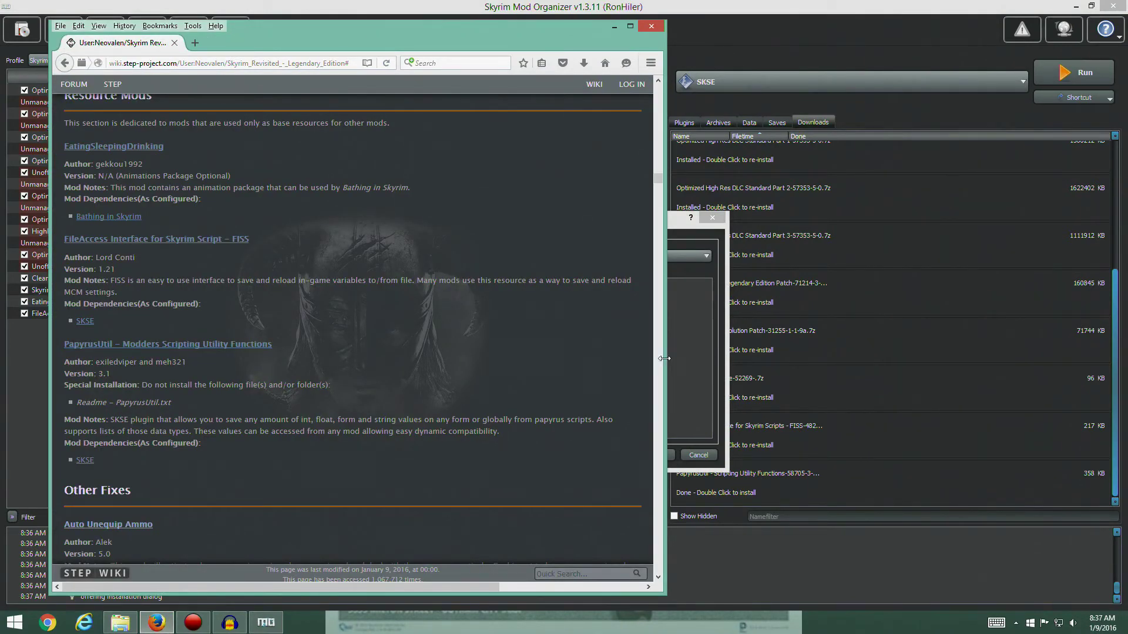
{"action": "left_click", "coordinate": [693, 352]}
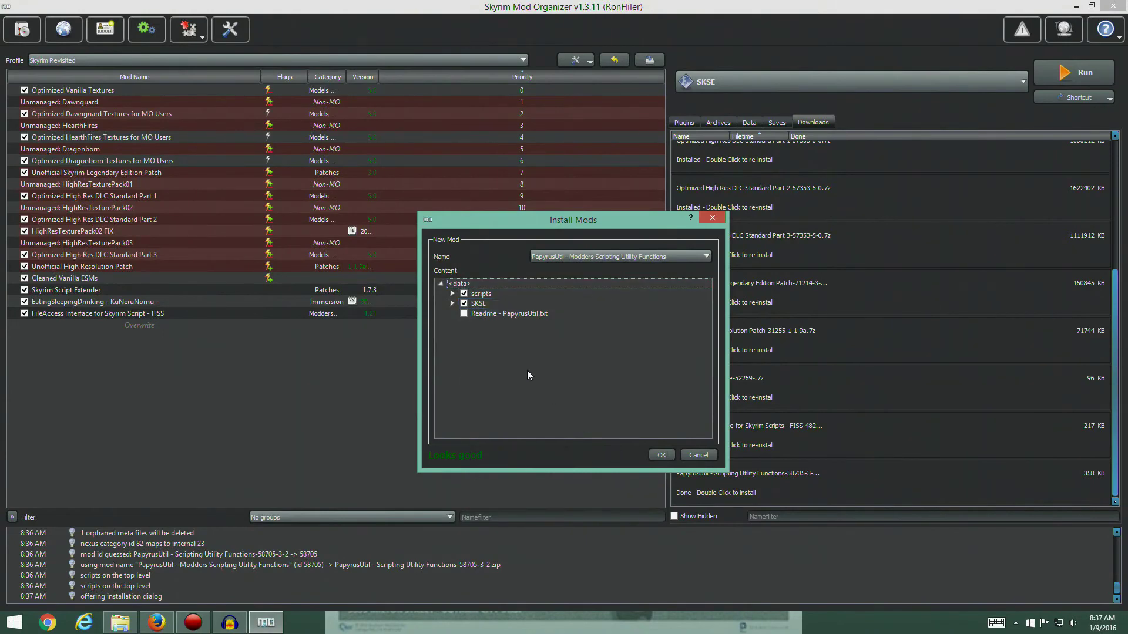
{"action": "left_click", "coordinate": [661, 455]}
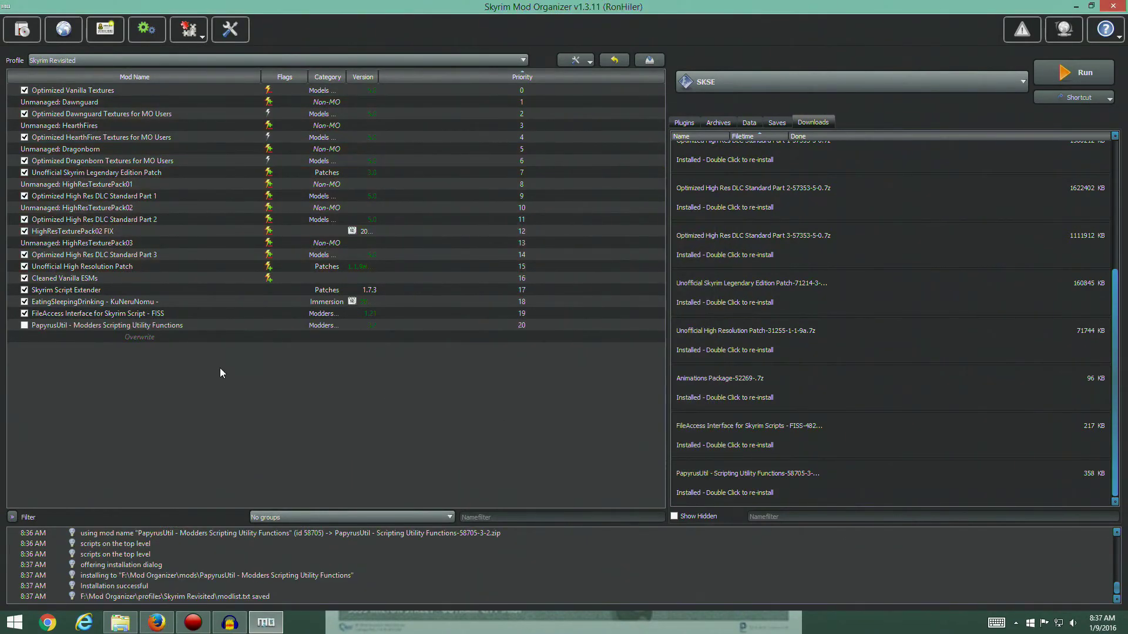
{"action": "left_click", "coordinate": [24, 326]}
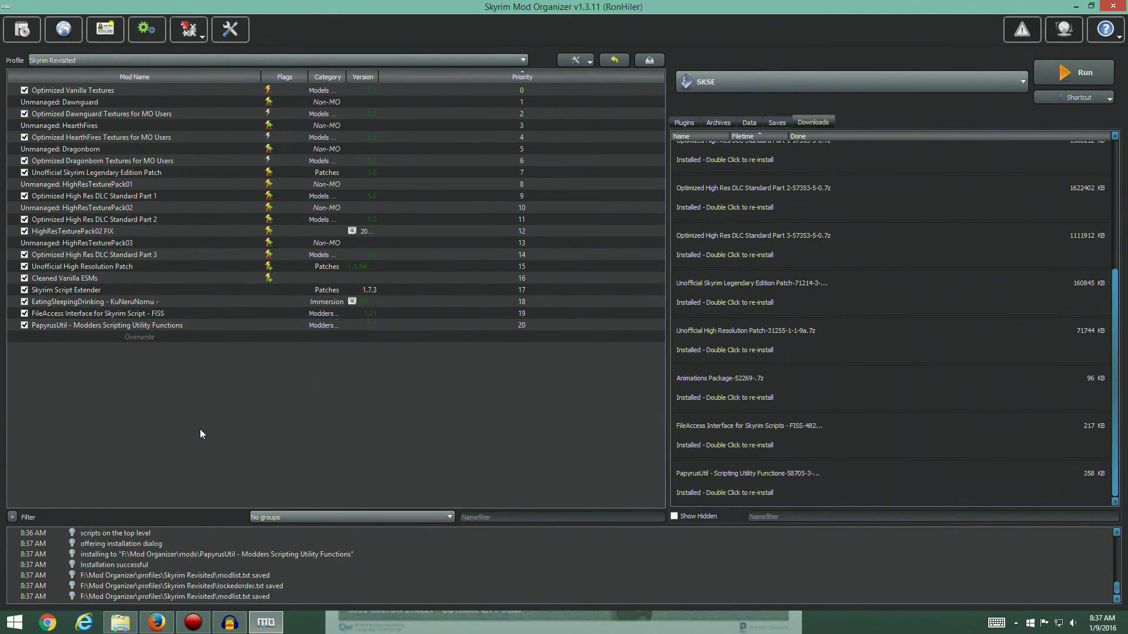
- Check the PapyrusUtil entry in the mod list for conflicts and examine the plugin list
{"action": "left_click", "coordinate": [168, 325]}
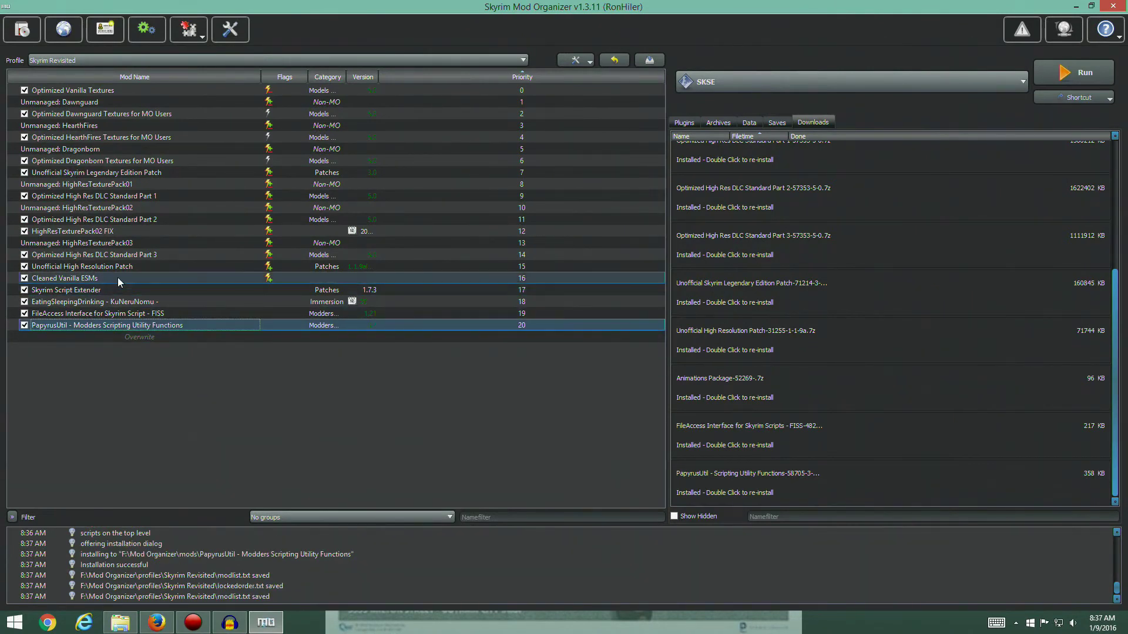
{"action": "left_click", "coordinate": [684, 122]}
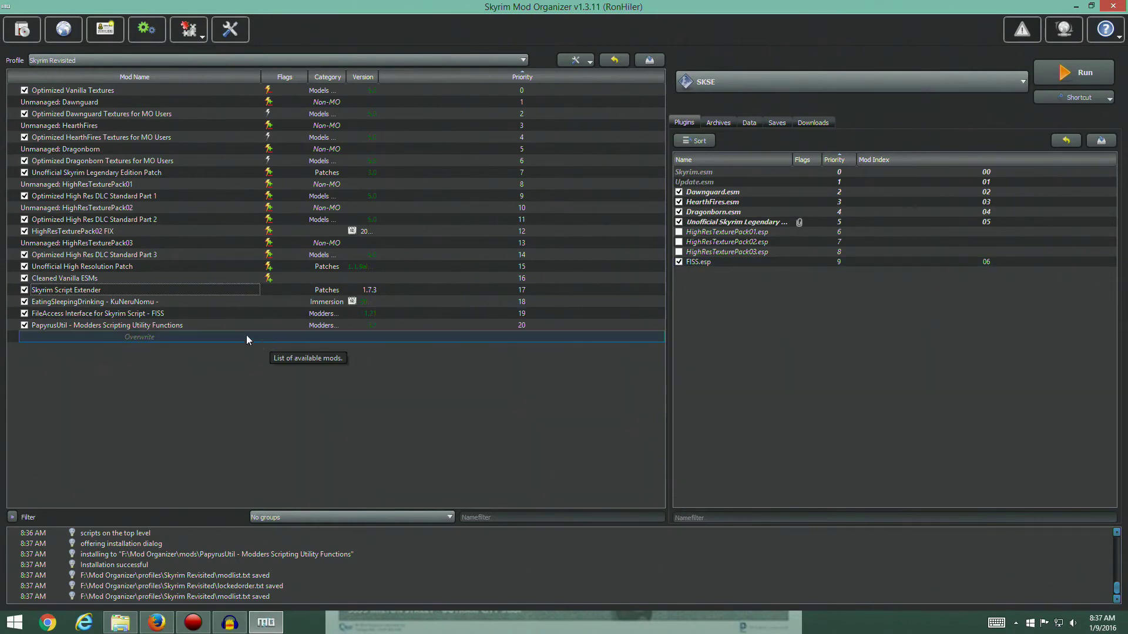
{"action": "left_click", "coordinate": [119, 325]}
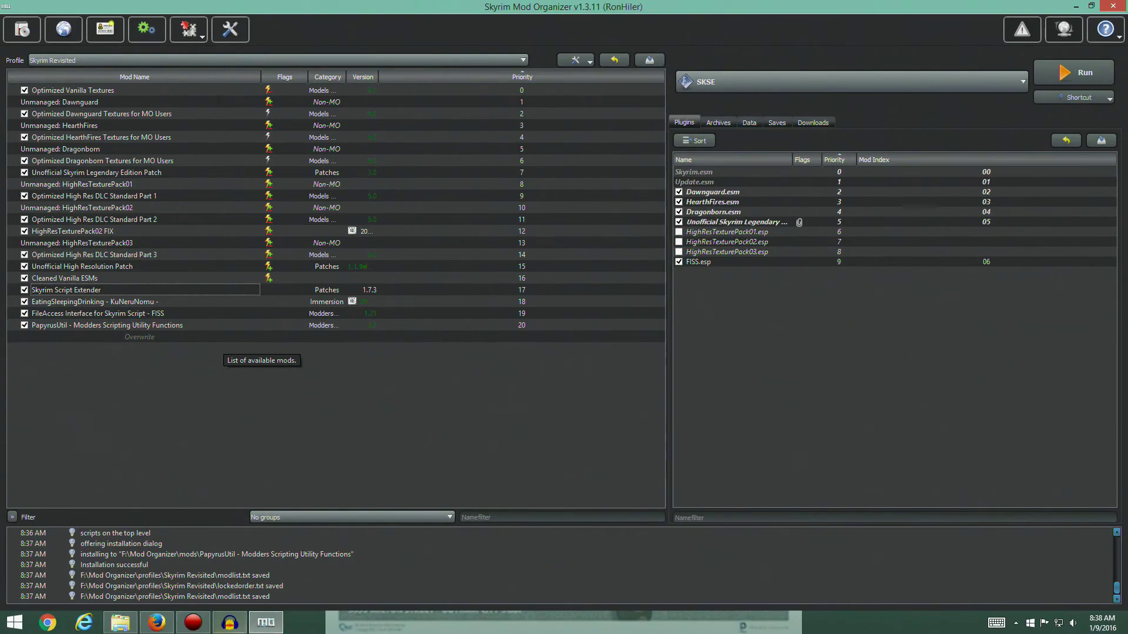
- Switch to Firefox, look through the guide's mods following the Resource Mods section, and return to Mod Organizer
{"action": "left_click", "coordinate": [156, 624]}
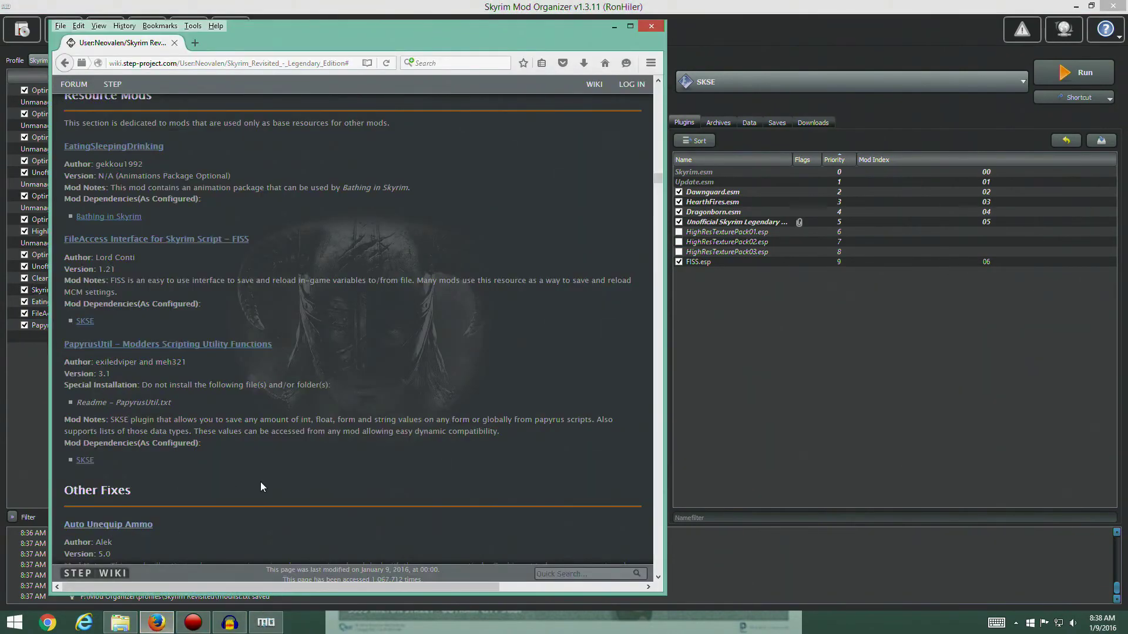
{"action": "scroll", "coordinate": [262, 485], "scroll_direction": "down", "scroll_amount": 10}
{"action": "scroll", "coordinate": [262, 486], "scroll_direction": "down", "scroll_amount": 15}
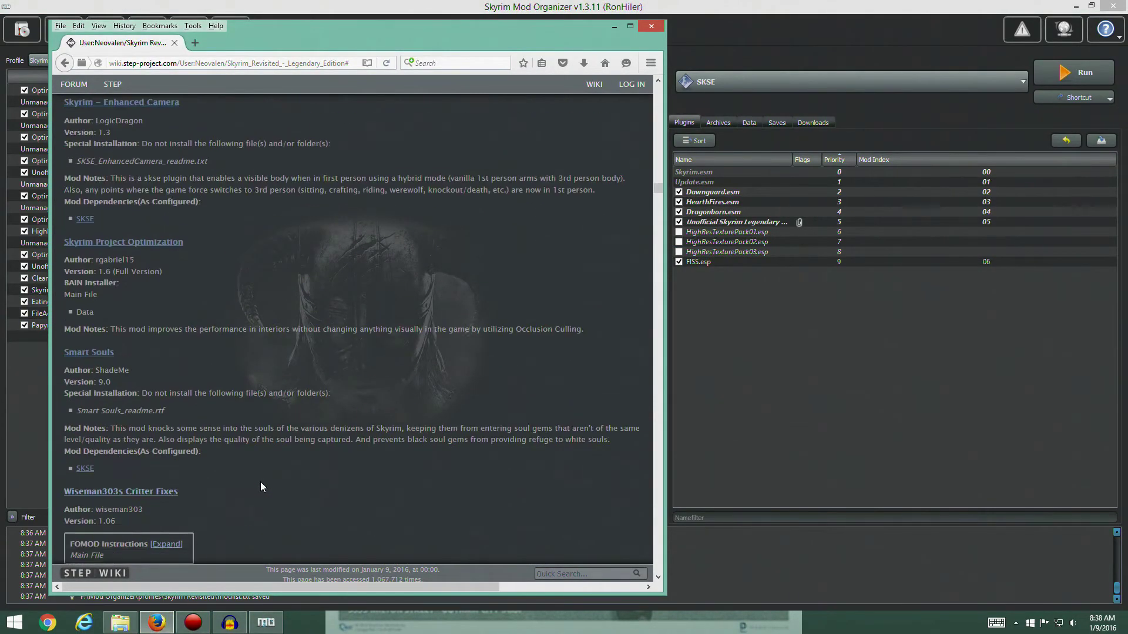
{"action": "scroll", "coordinate": [262, 487], "scroll_direction": "up", "scroll_amount": 20}
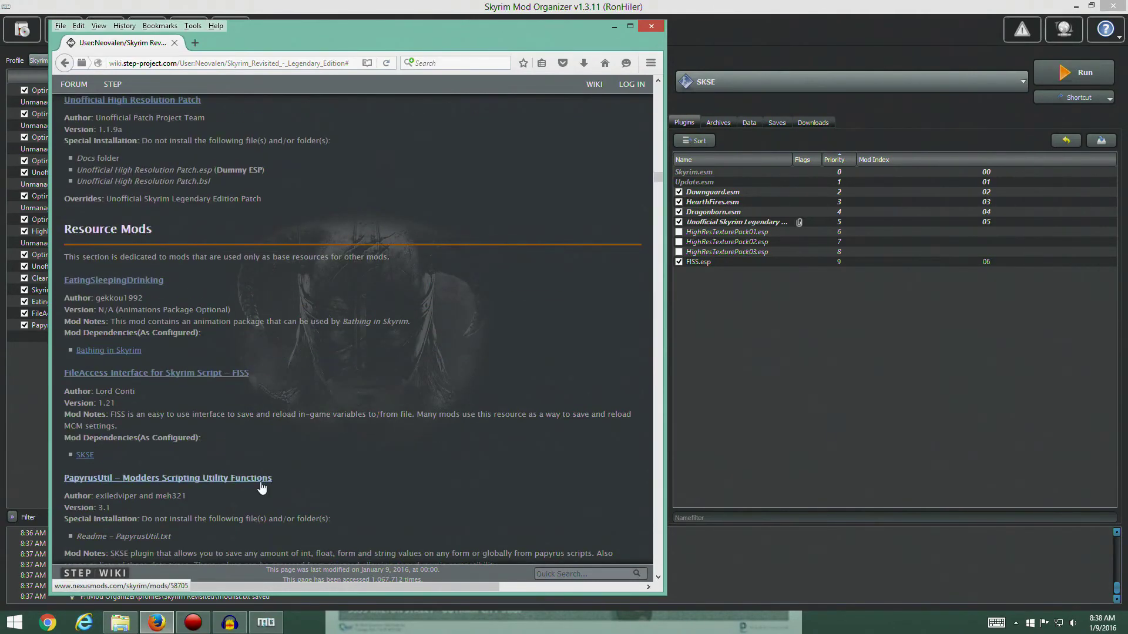
{"action": "left_click", "coordinate": [47, 425]}
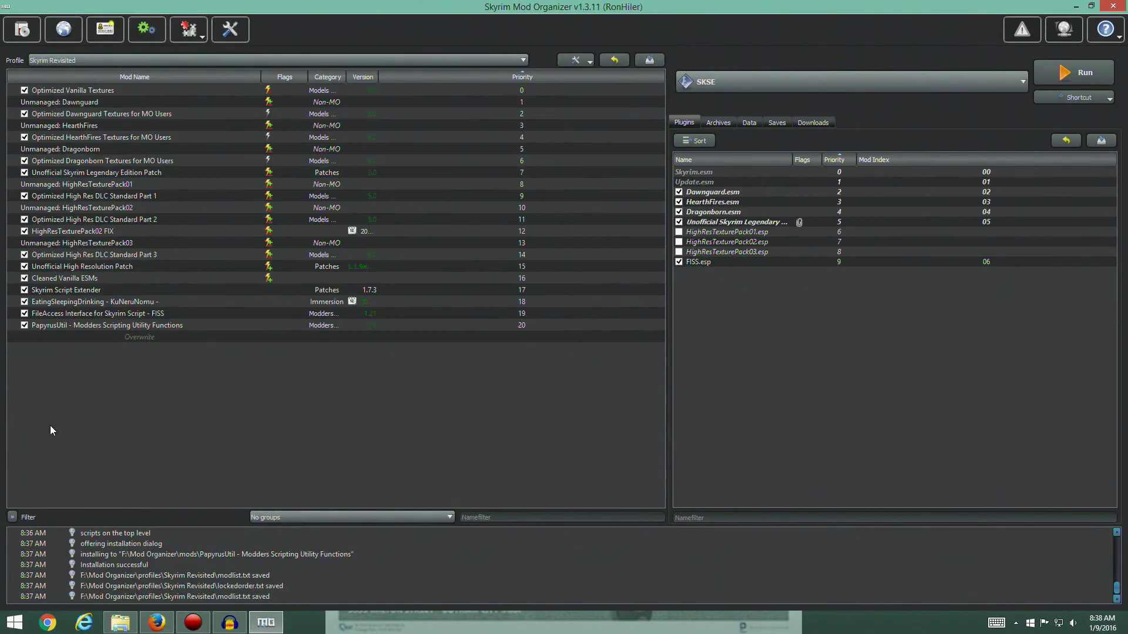
- Run LOOT from Mod Organizer and update its masterlist
{"action": "left_click", "coordinate": [1023, 82]}
{"action": "left_click", "coordinate": [750, 187]}
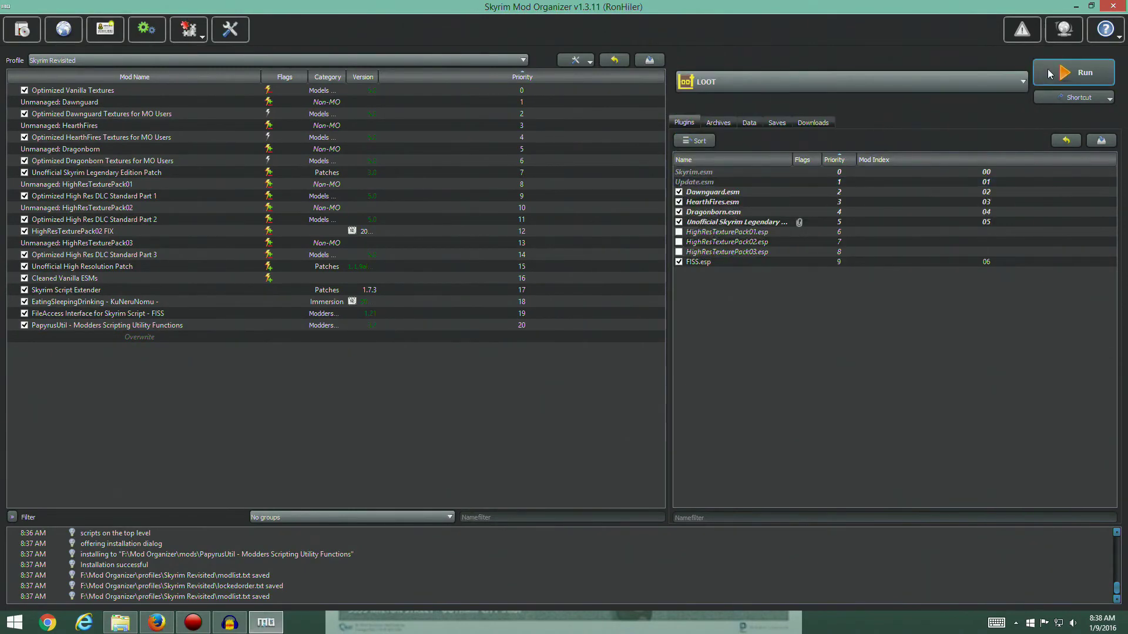
{"action": "left_click", "coordinate": [1075, 72]}
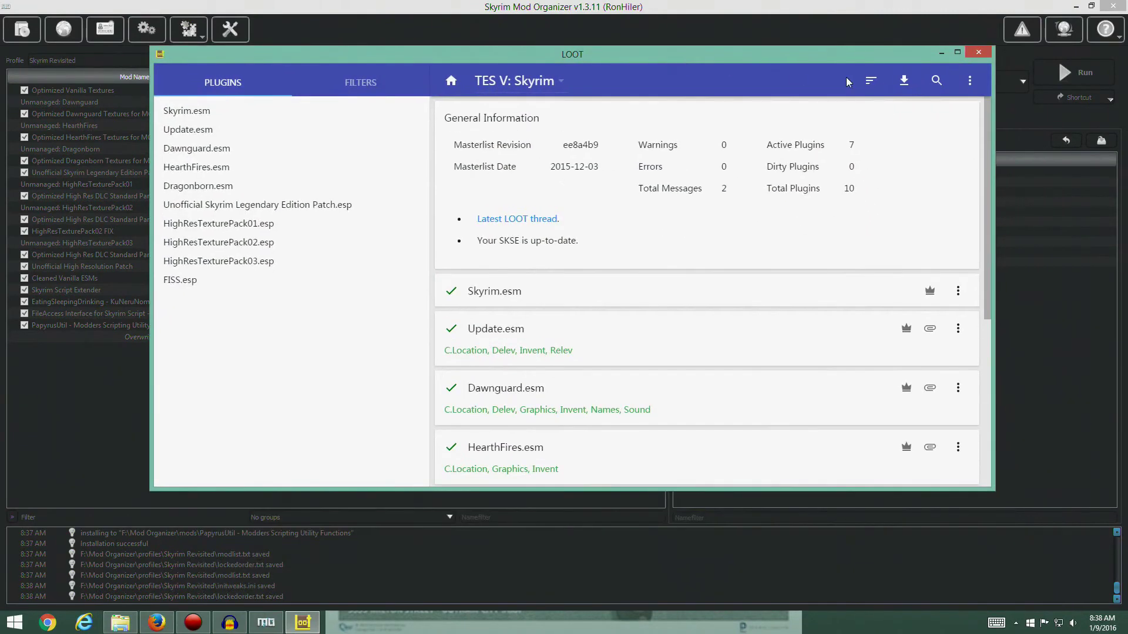
{"action": "left_click", "coordinate": [904, 81]}
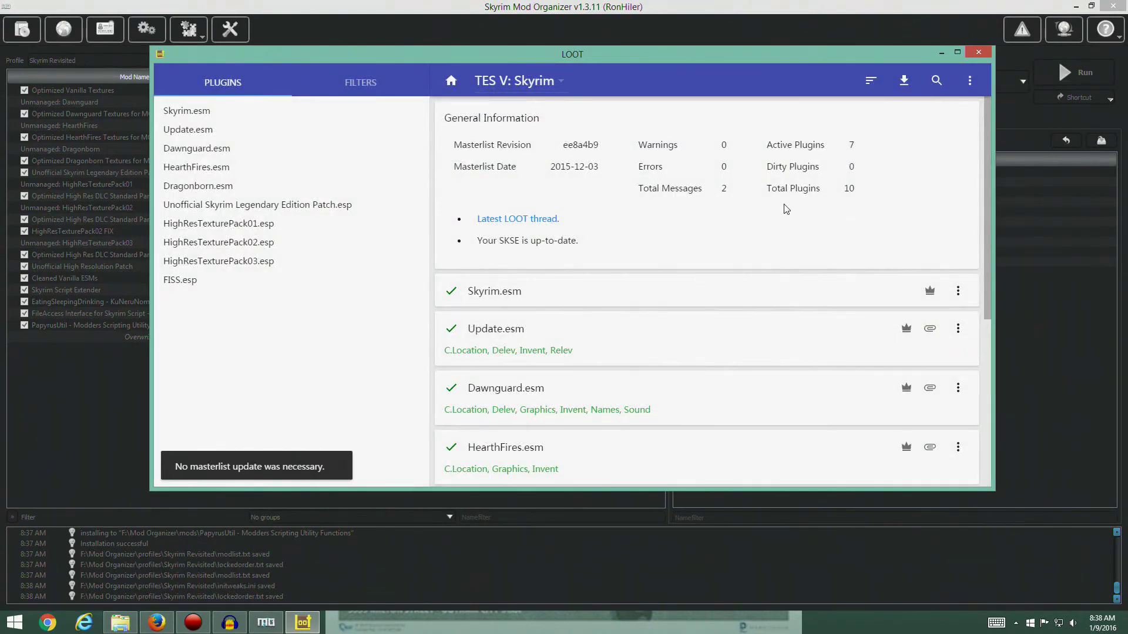
- Sort the plugins in LOOT, review the proposed load order down to FISS.esp, and apply it
{"action": "left_click", "coordinate": [872, 86]}
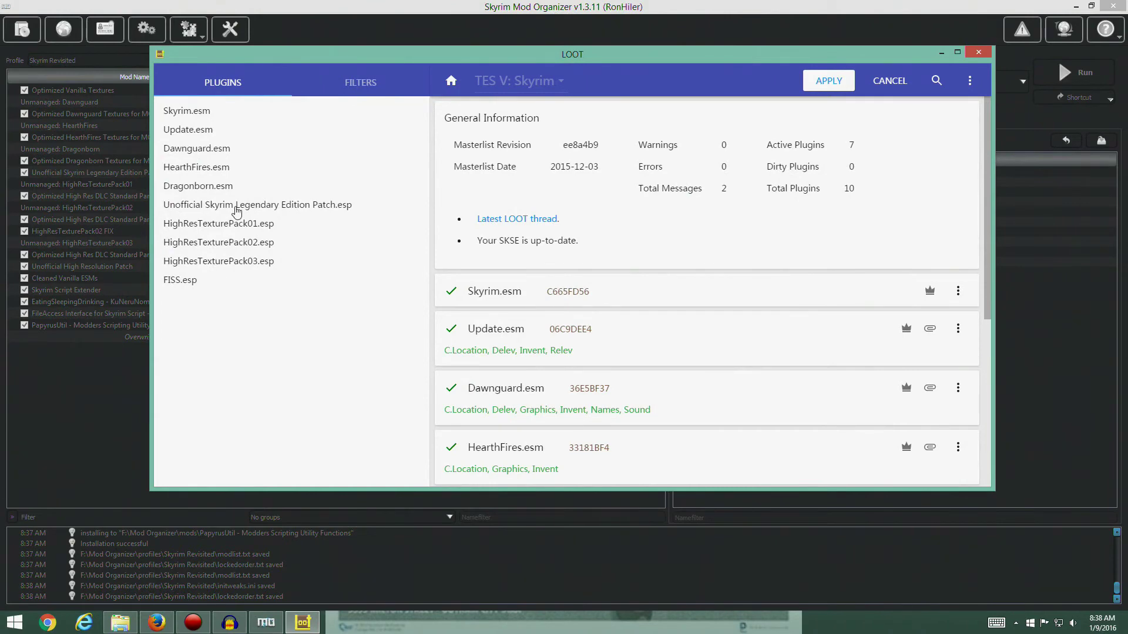
{"action": "scroll", "coordinate": [654, 364], "scroll_direction": "down", "scroll_amount": 5}
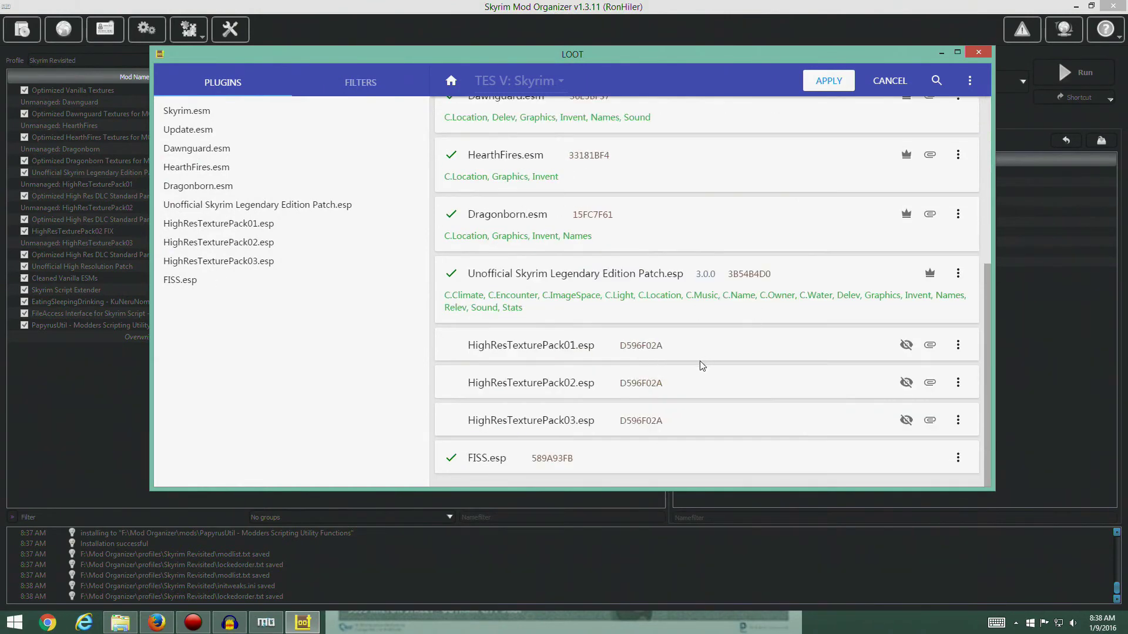
{"action": "scroll", "coordinate": [703, 365], "scroll_direction": "up", "scroll_amount": 5}
{"action": "scroll", "coordinate": [700, 367], "scroll_direction": "down", "scroll_amount": 5}
{"action": "scroll", "coordinate": [699, 367], "scroll_direction": "up", "scroll_amount": 5}
{"action": "left_click", "coordinate": [829, 82]}
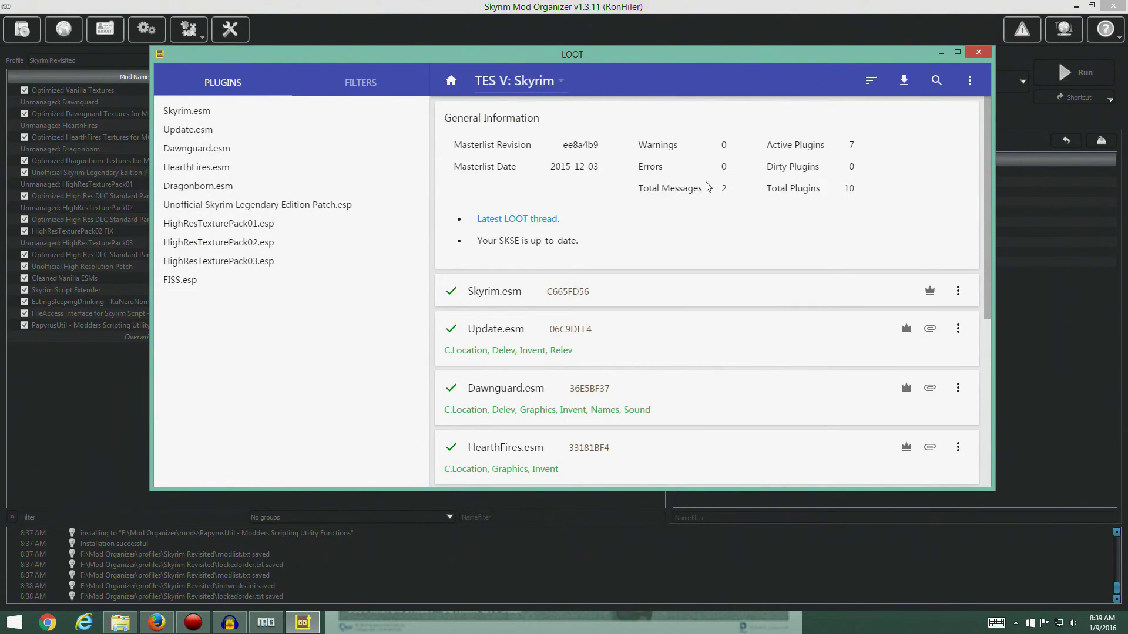
- Close LOOT, run it again from Mod Organizer to recheck the plugin list, and close it again
{"action": "left_click", "coordinate": [978, 53]}
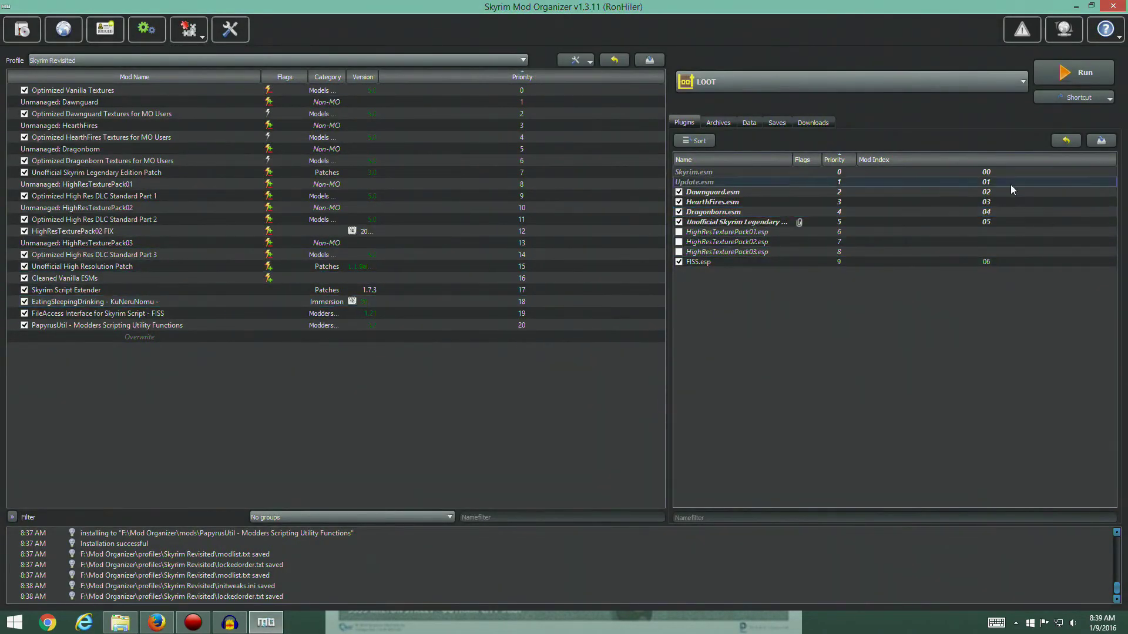
{"action": "left_click", "coordinate": [1076, 73]}
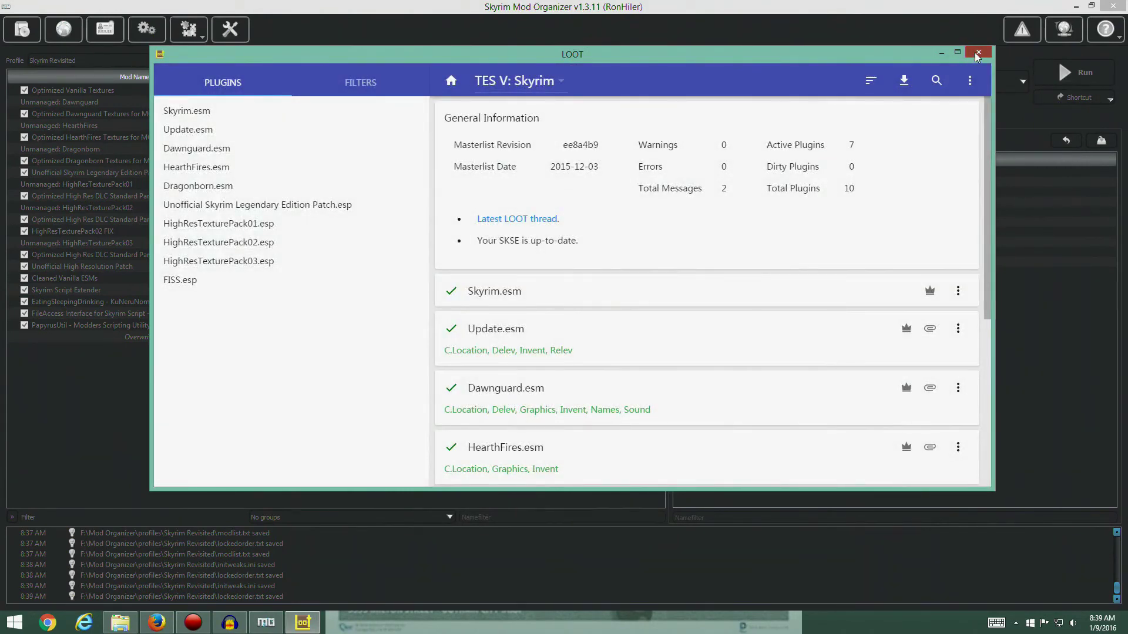
{"action": "left_click", "coordinate": [978, 52]}
- Launch Skyrim from Mod Organizer through SKSE and continue from the last saved game
{"action": "left_click", "coordinate": [740, 83]}
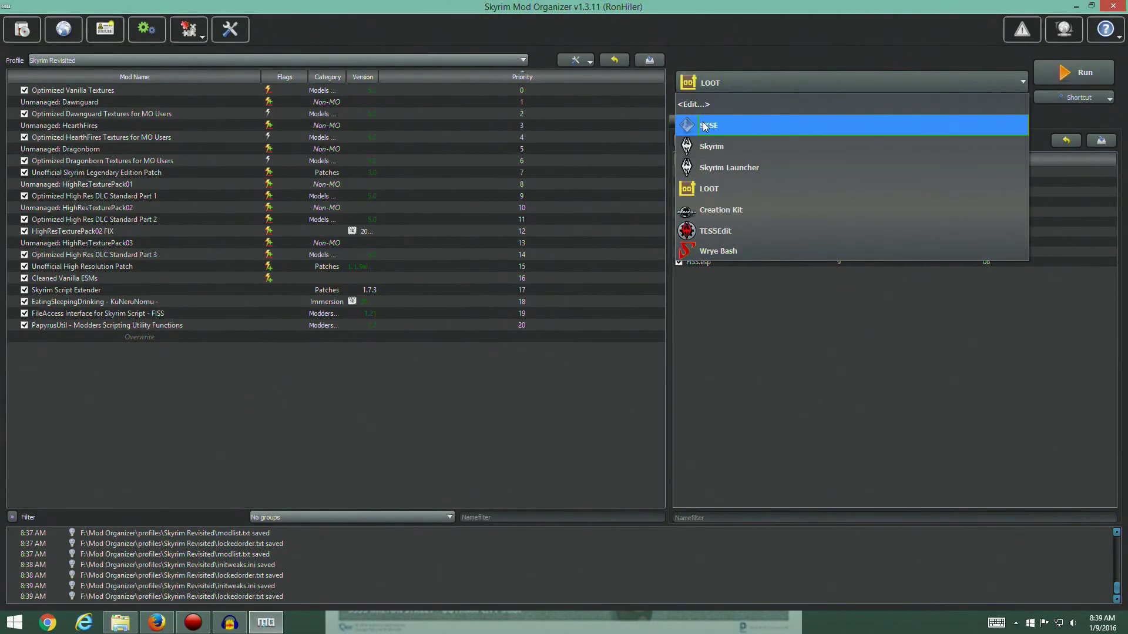
{"action": "left_click", "coordinate": [729, 125]}
{"action": "left_click", "coordinate": [1061, 78]}
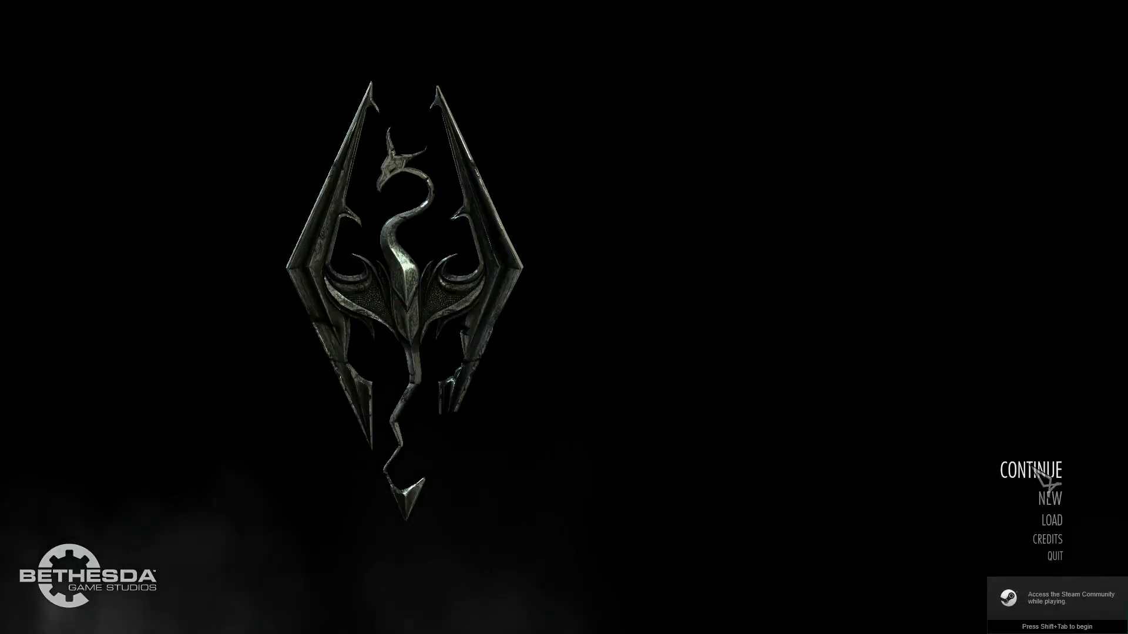
{"action": "left_click", "coordinate": [1016, 475]}
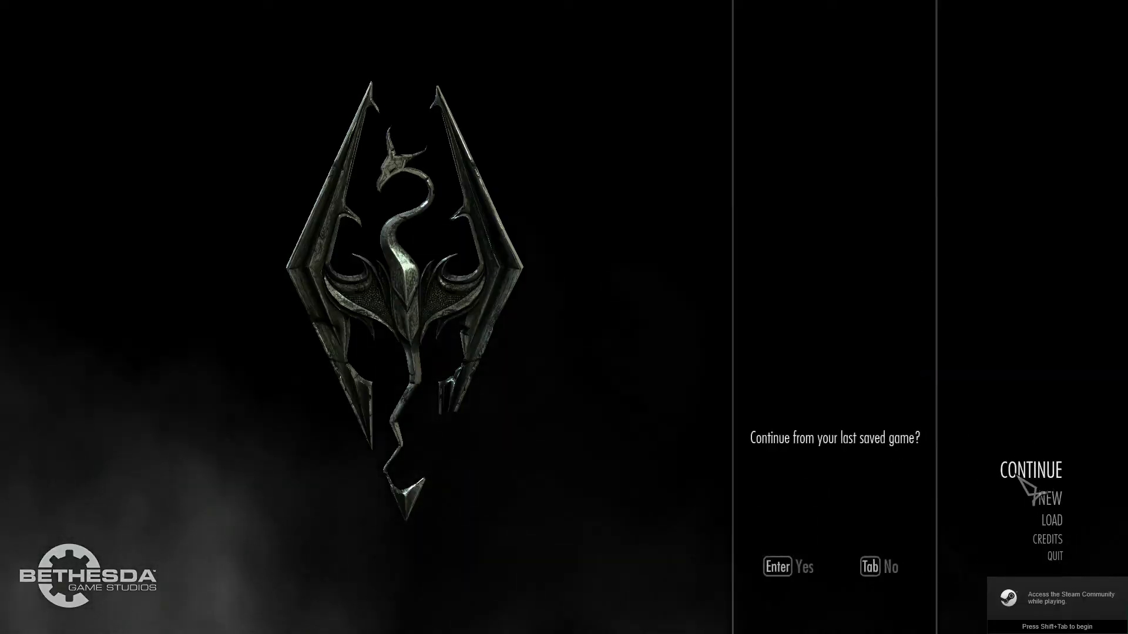
{"action": "left_click", "coordinate": [790, 567]}
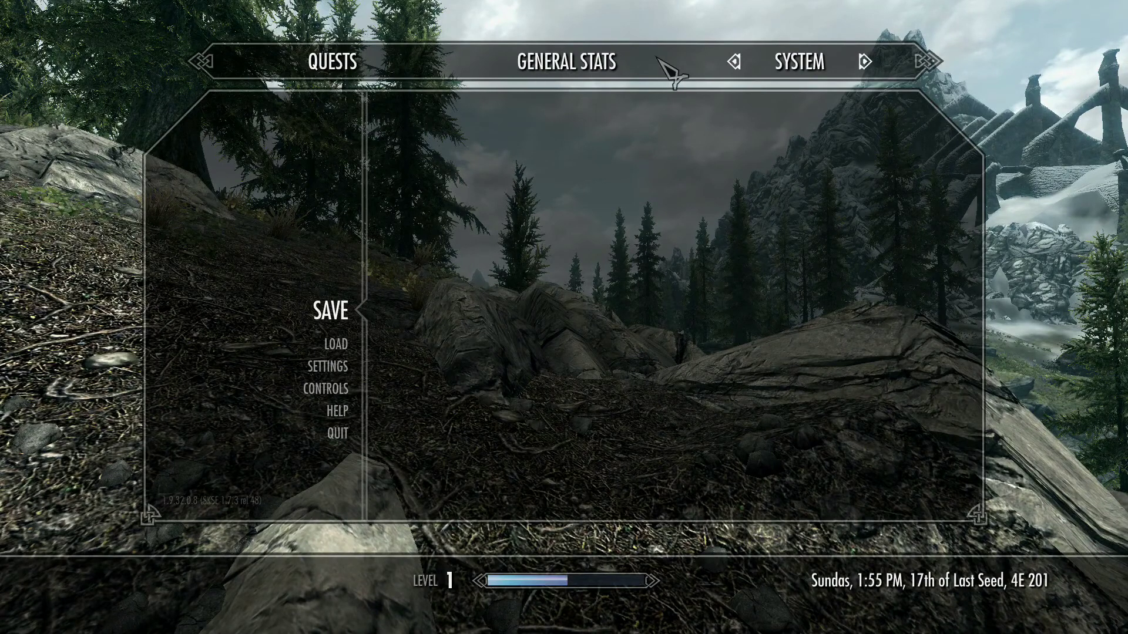
- Quit Skyrim to the desktop from the in-game system options
{"action": "left_click", "coordinate": [339, 433]}
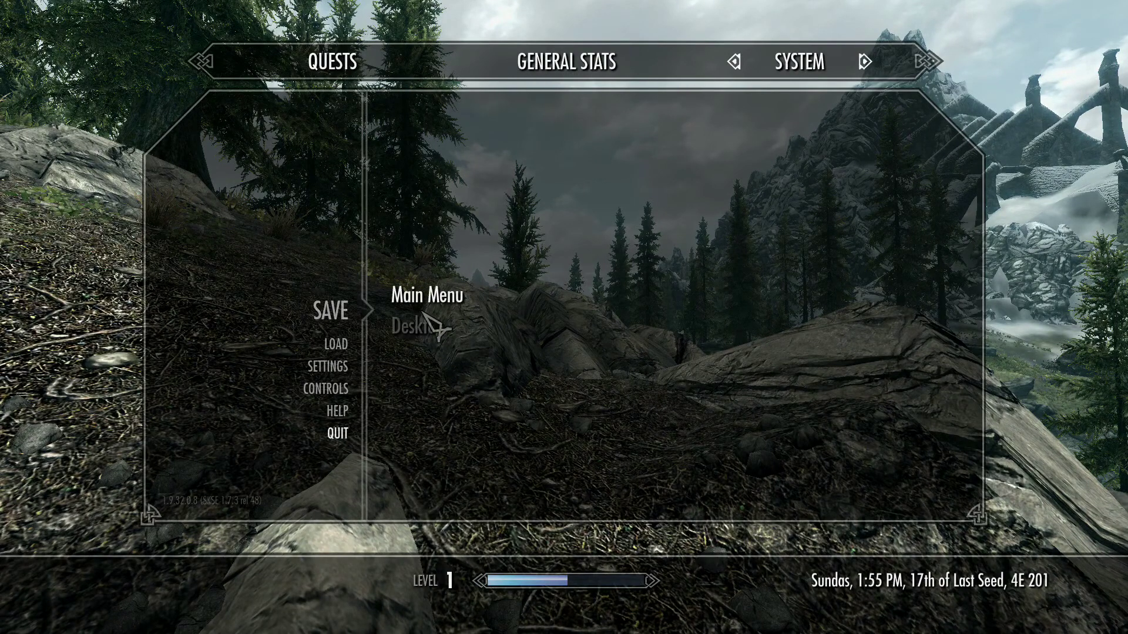
{"action": "left_click", "coordinate": [412, 329]}
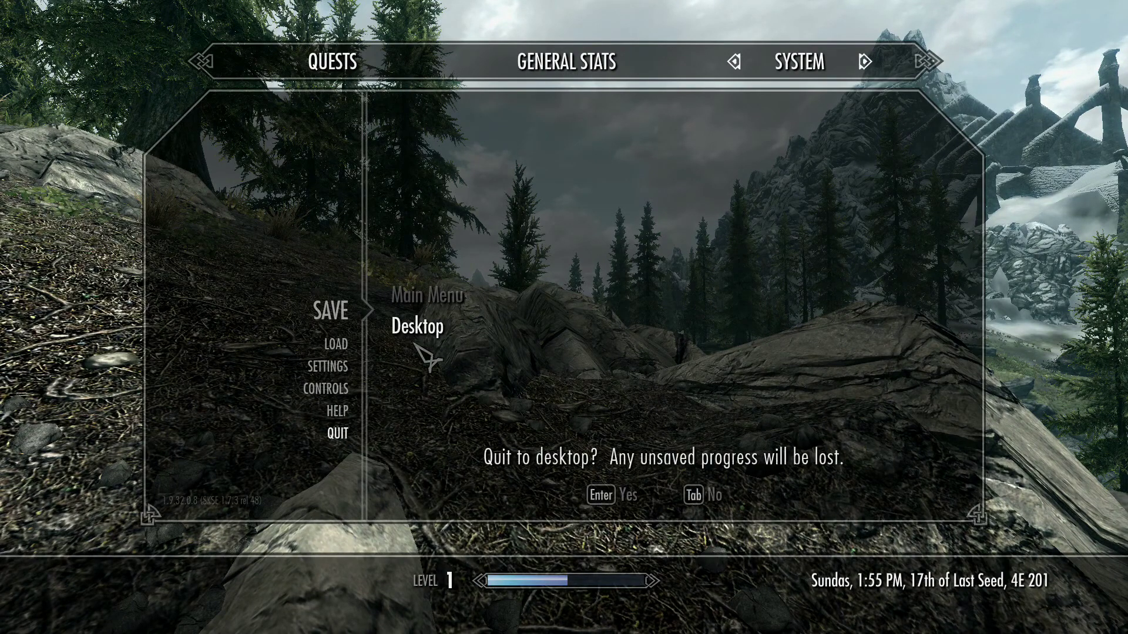
{"action": "left_click", "coordinate": [606, 505]}
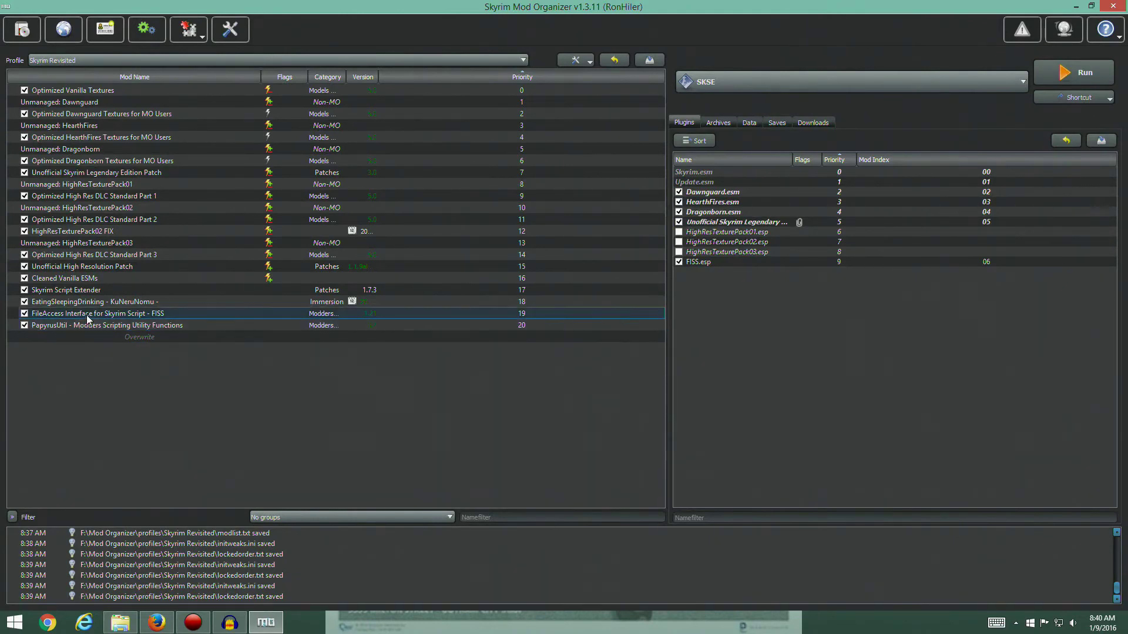
- Switch to Firefox and read through the guide's Resource Mods entries and the start of the Other Fixes section
{"action": "key", "text": "alt+Tab"}
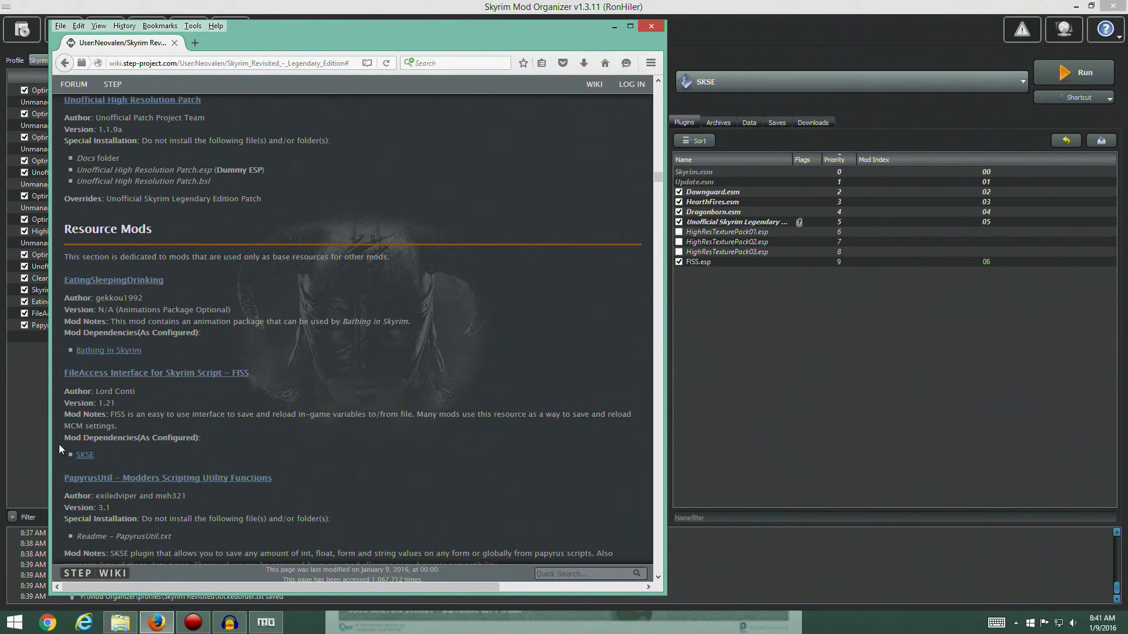
{"action": "scroll", "coordinate": [292, 393], "scroll_direction": "down", "scroll_amount": 4}
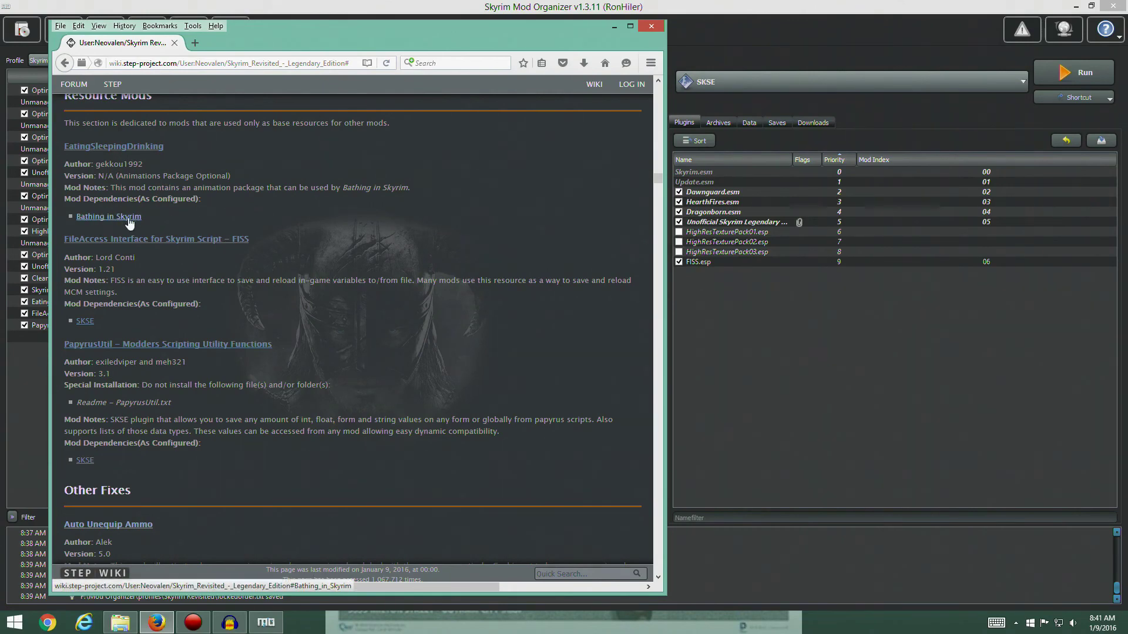
{"action": "scroll", "coordinate": [290, 283], "scroll_direction": "up", "scroll_amount": 3}
{"action": "scroll", "coordinate": [215, 356], "scroll_direction": "down", "scroll_amount": 3}
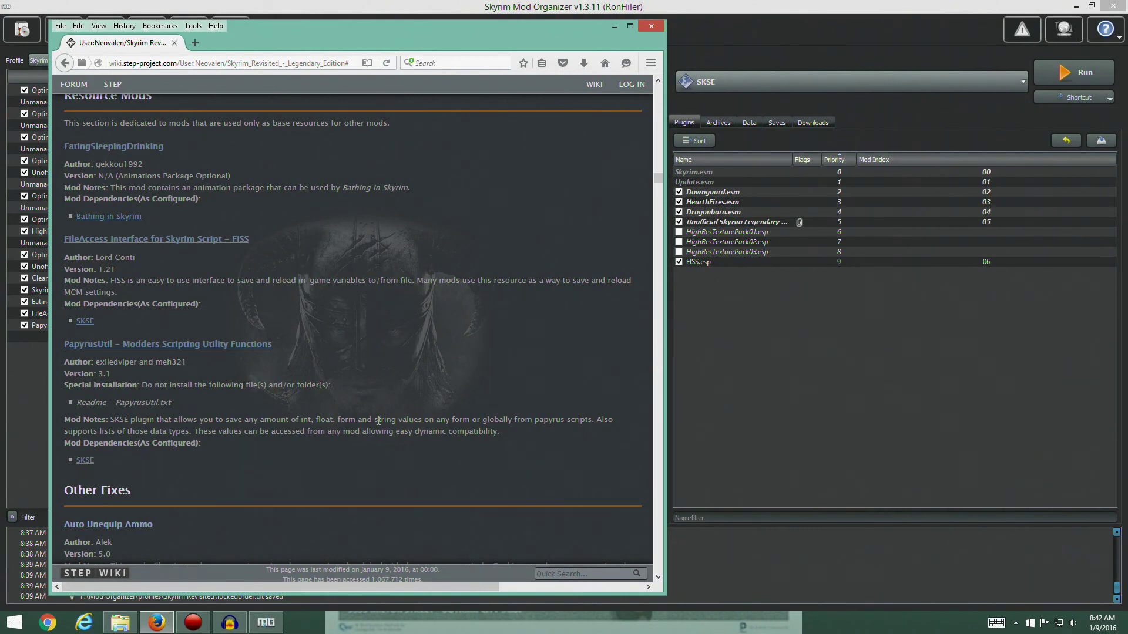
{"action": "scroll", "coordinate": [379, 420], "scroll_direction": "down", "scroll_amount": 10}
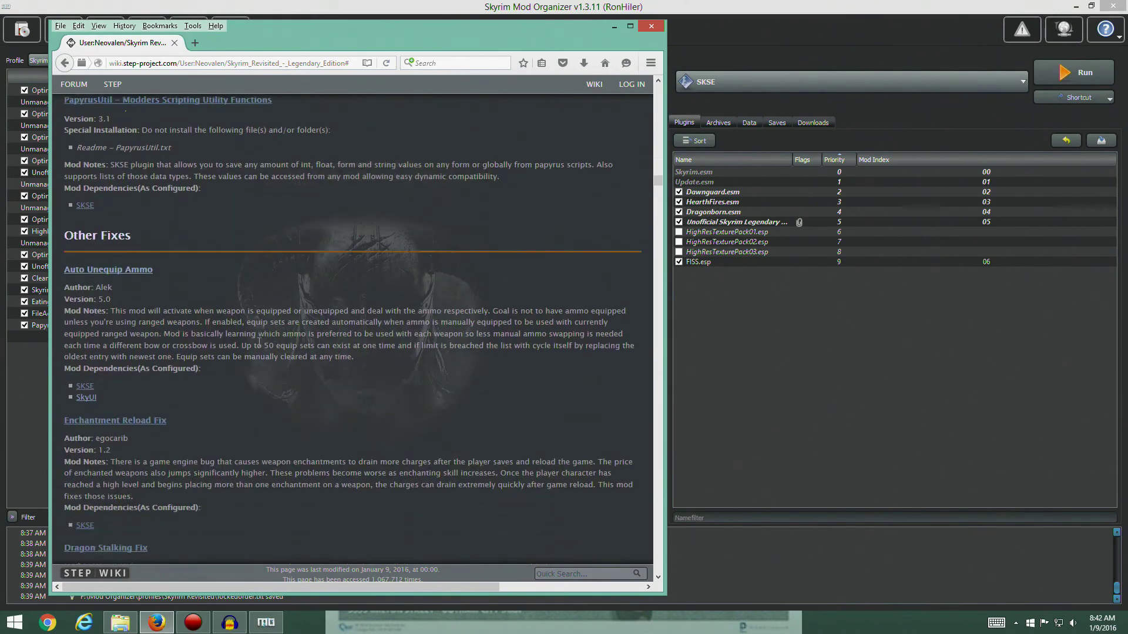